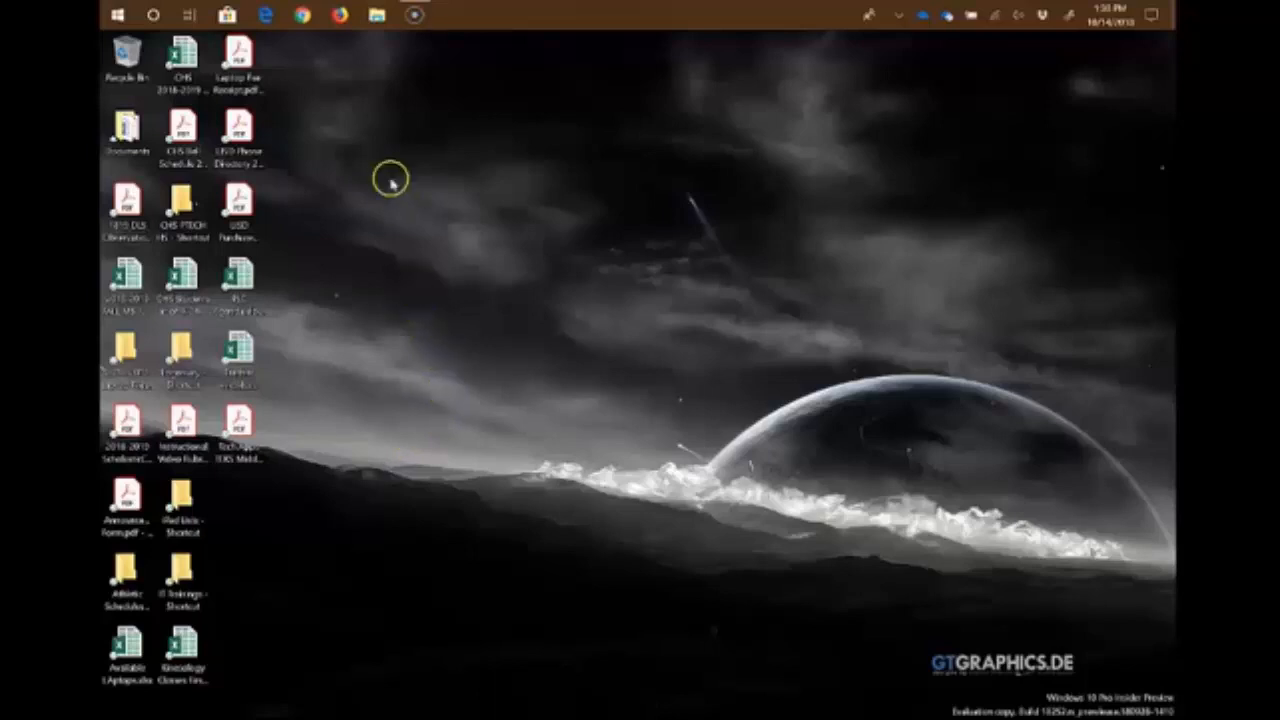
Open the ClassLink site in Chrome and sign in to the Laredo ISD account
{"action": "left_click", "coordinate": [302, 15]}
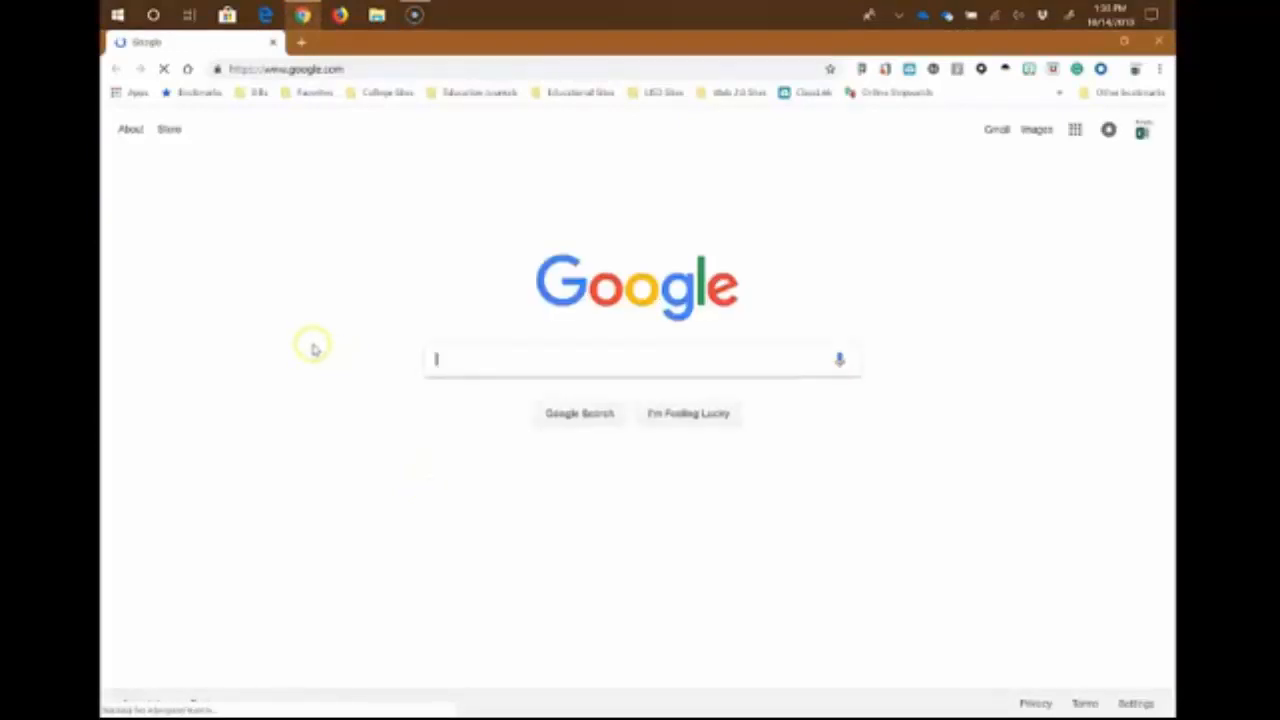
{"action": "left_click", "coordinate": [790, 92]}
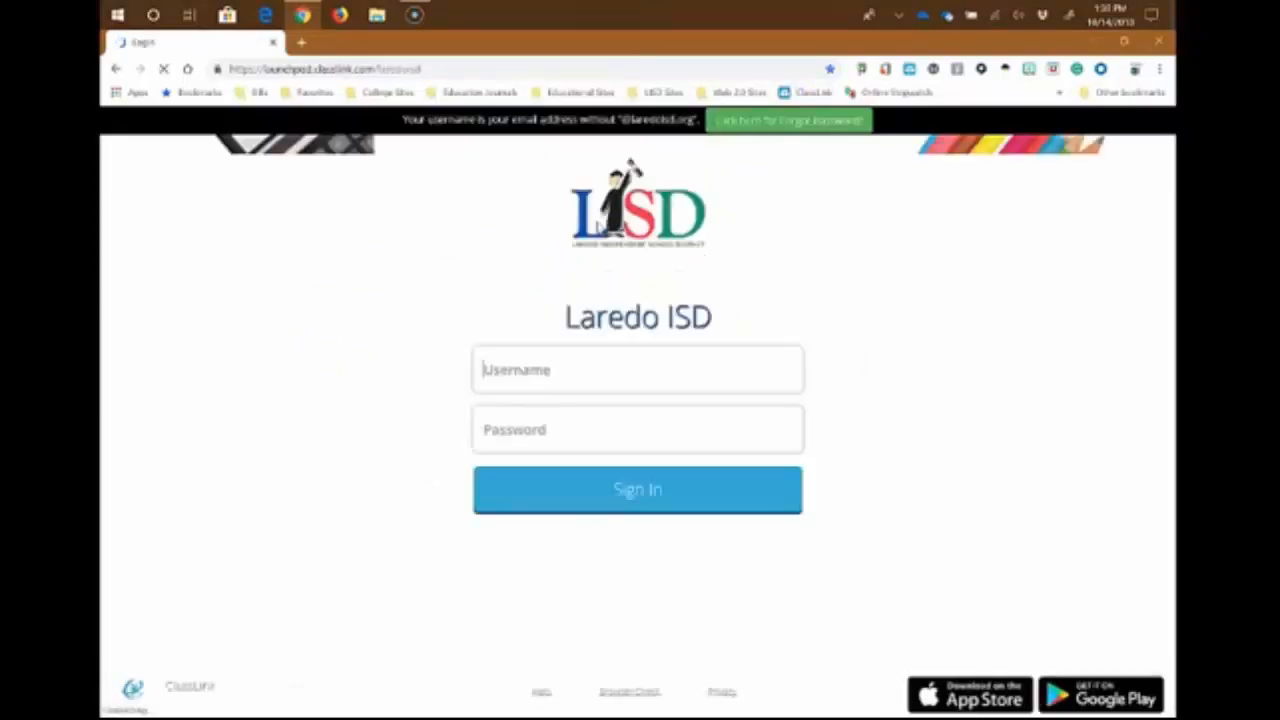
{"action": "left_click", "coordinate": [636, 488]}
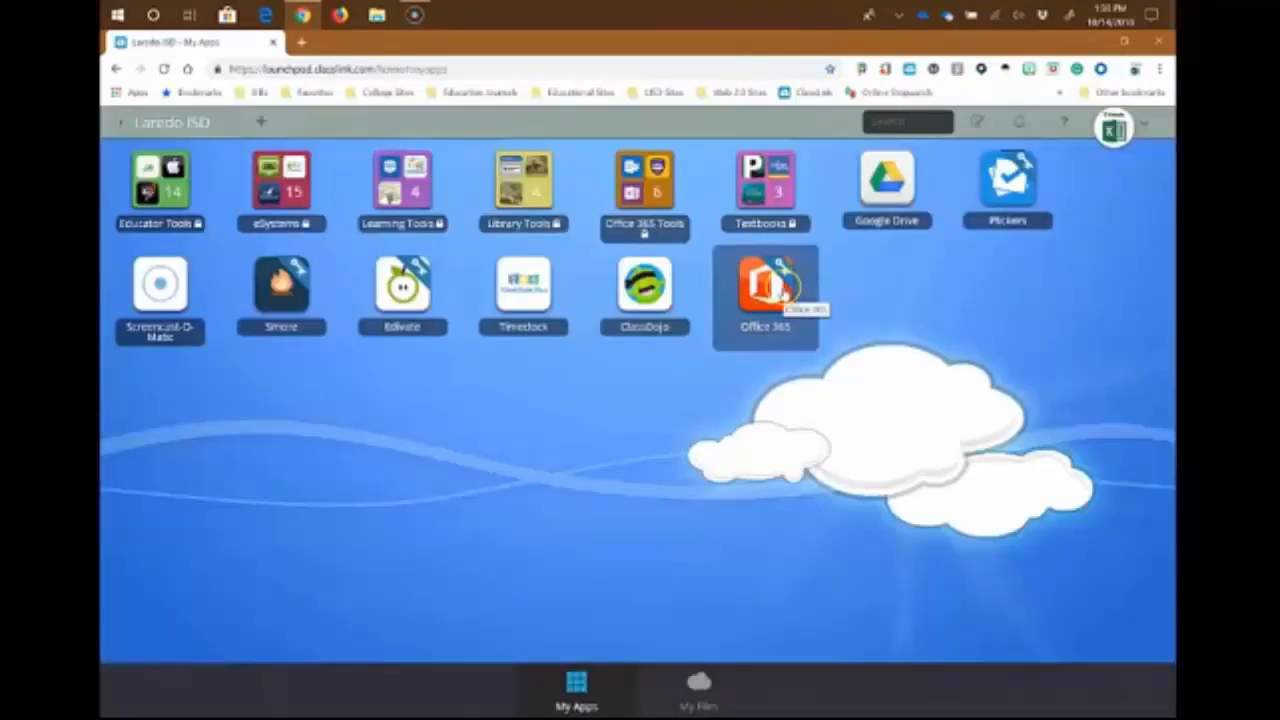
Launch Office 365 from the ClassLink apps and switch to OneDrive
{"action": "left_click", "coordinate": [783, 287]}
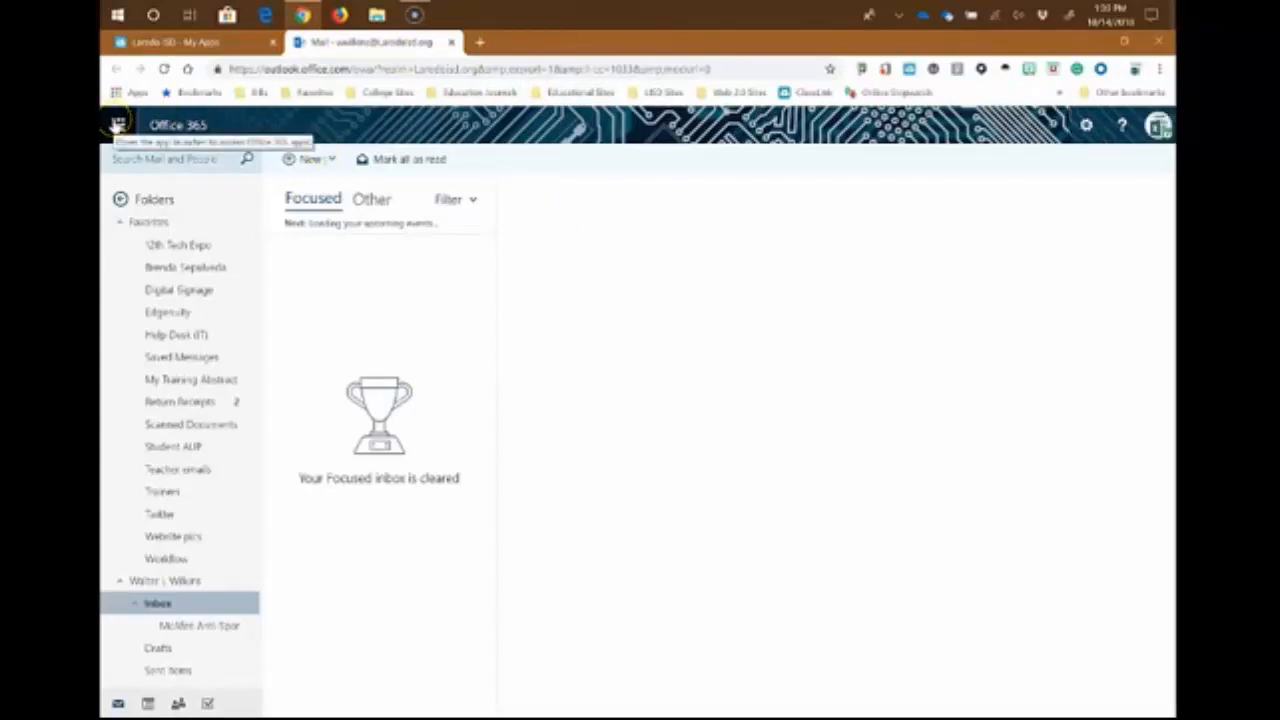
{"action": "left_click", "coordinate": [117, 125]}
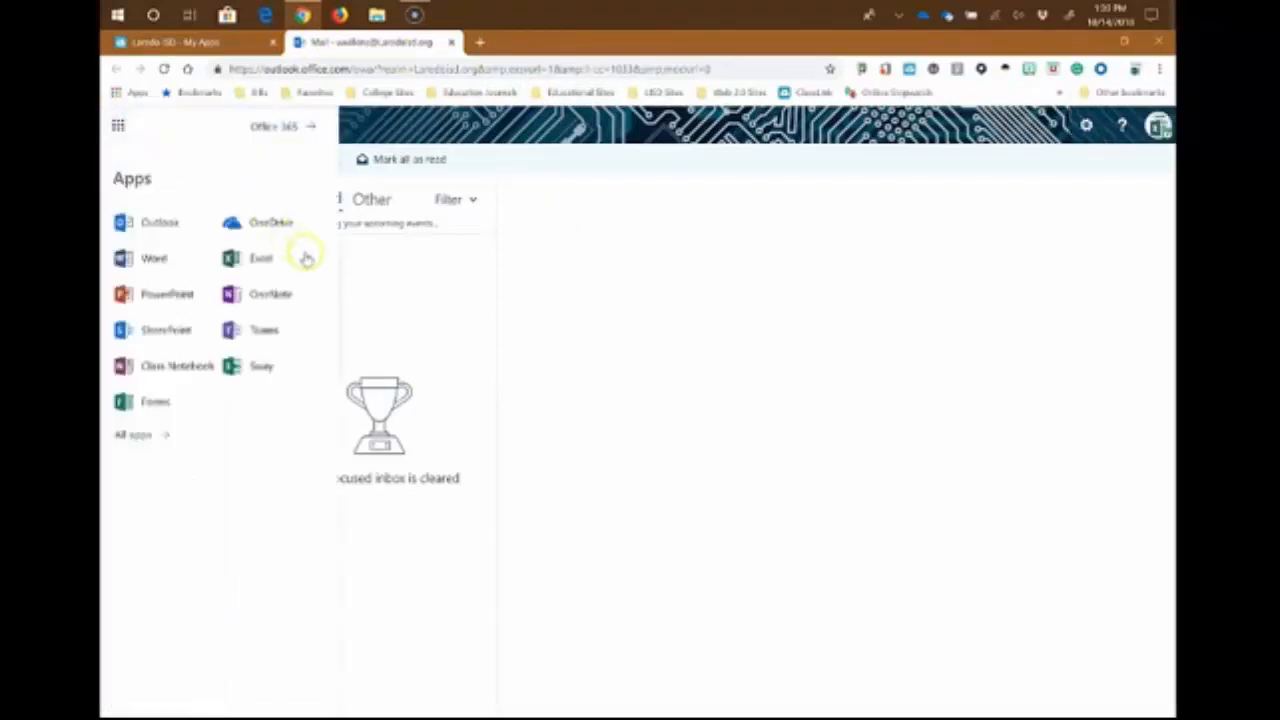
{"action": "left_click", "coordinate": [270, 224]}
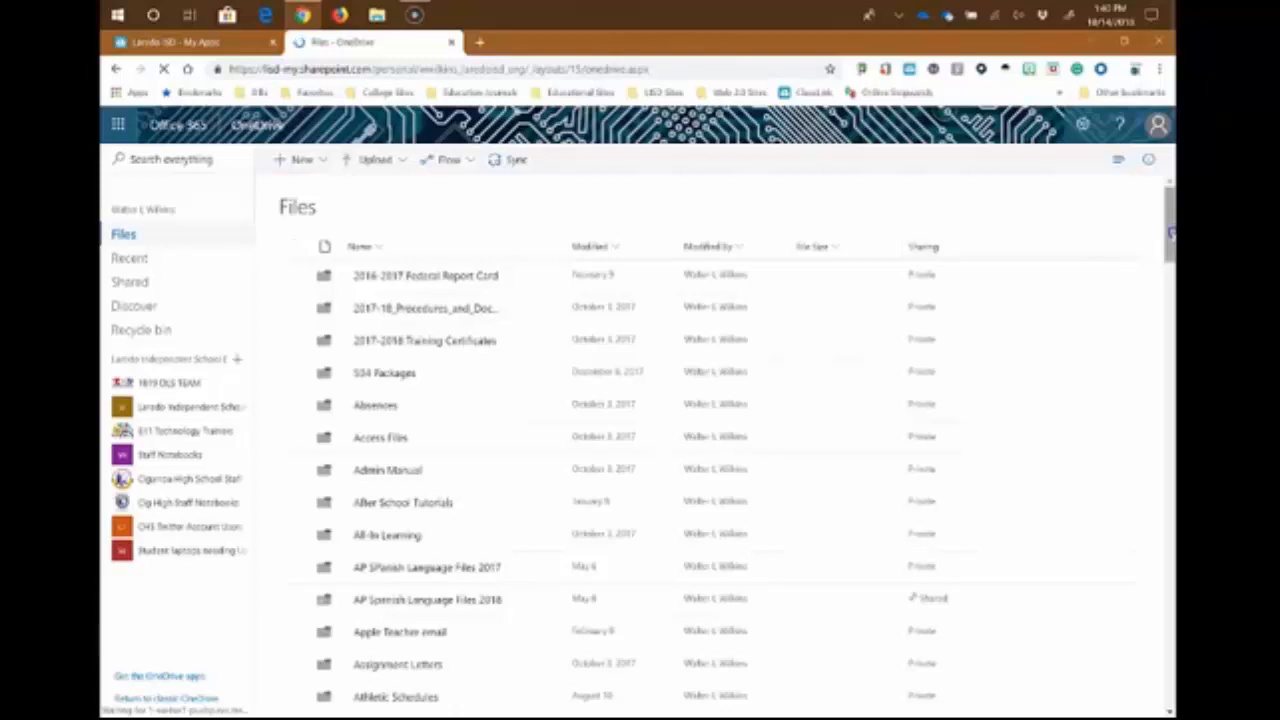
Find and open the OneNote Notebooks folder among the OneDrive files
{"action": "scroll", "coordinate": [1170, 248], "scroll_direction": "down", "scroll_amount": 2}
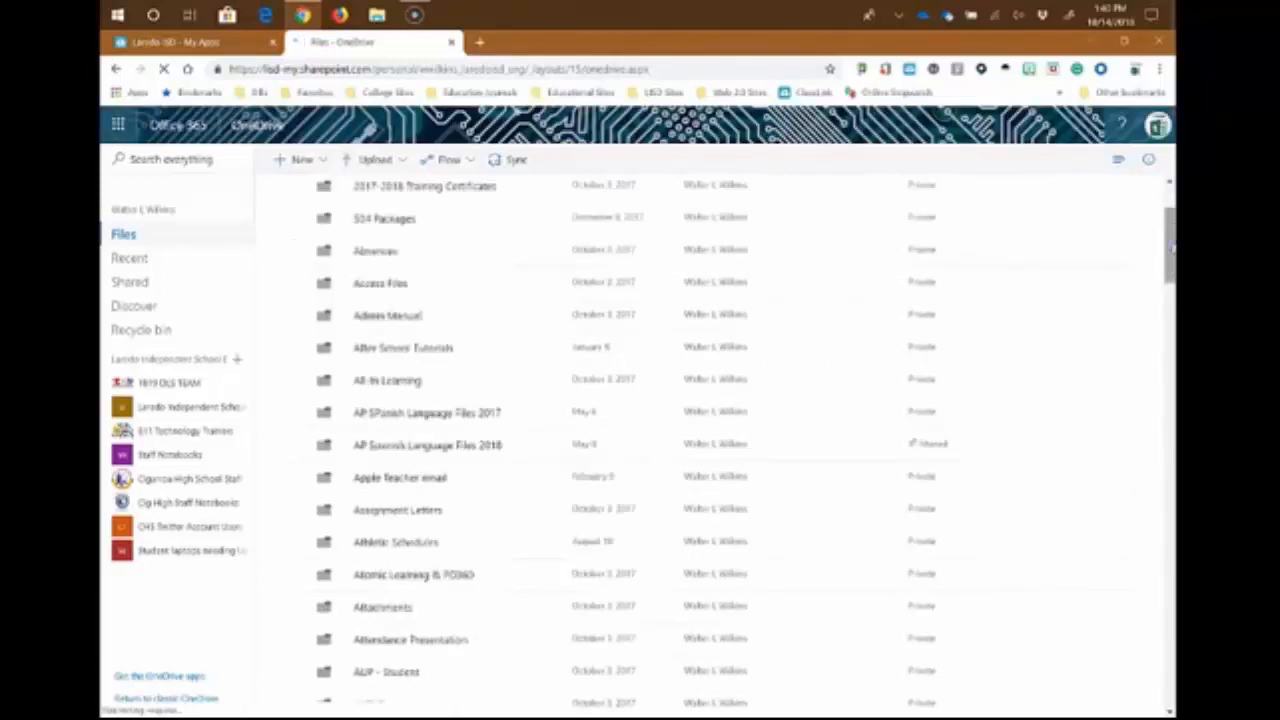
{"action": "scroll", "coordinate": [1170, 258], "scroll_direction": "down", "scroll_amount": 1}
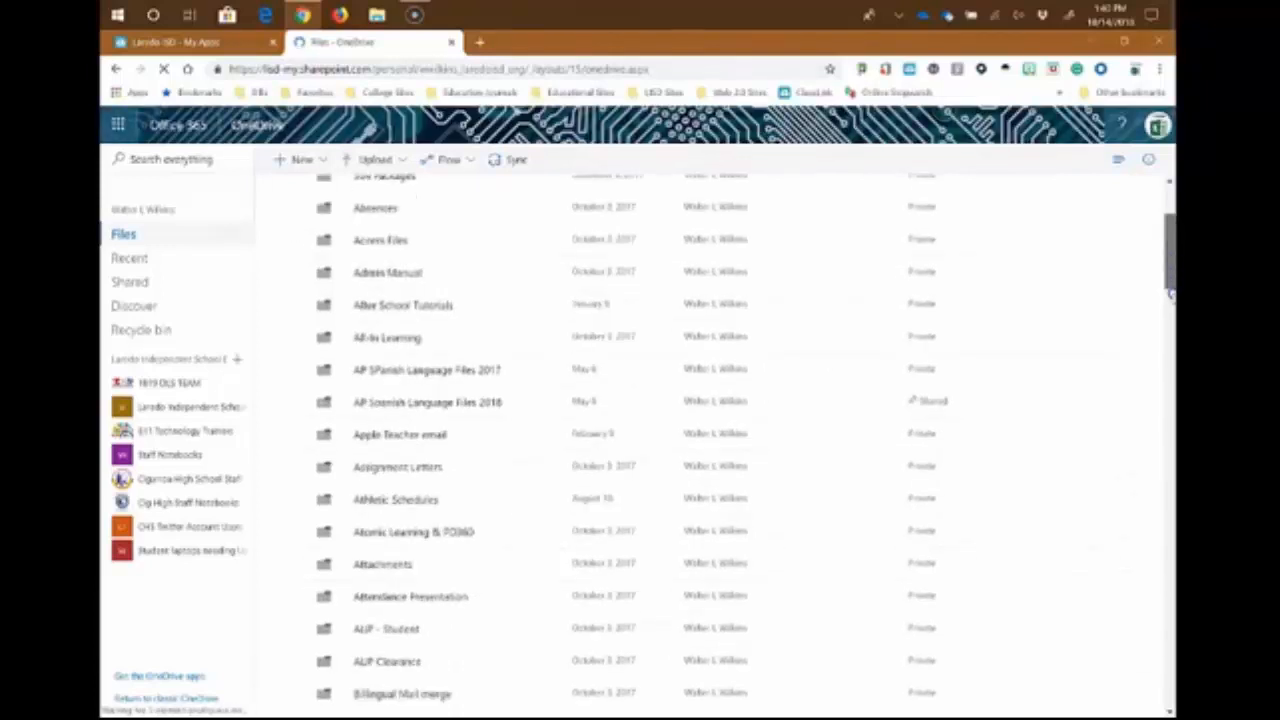
{"action": "scroll", "coordinate": [1168, 300], "scroll_direction": "down", "scroll_amount": 4}
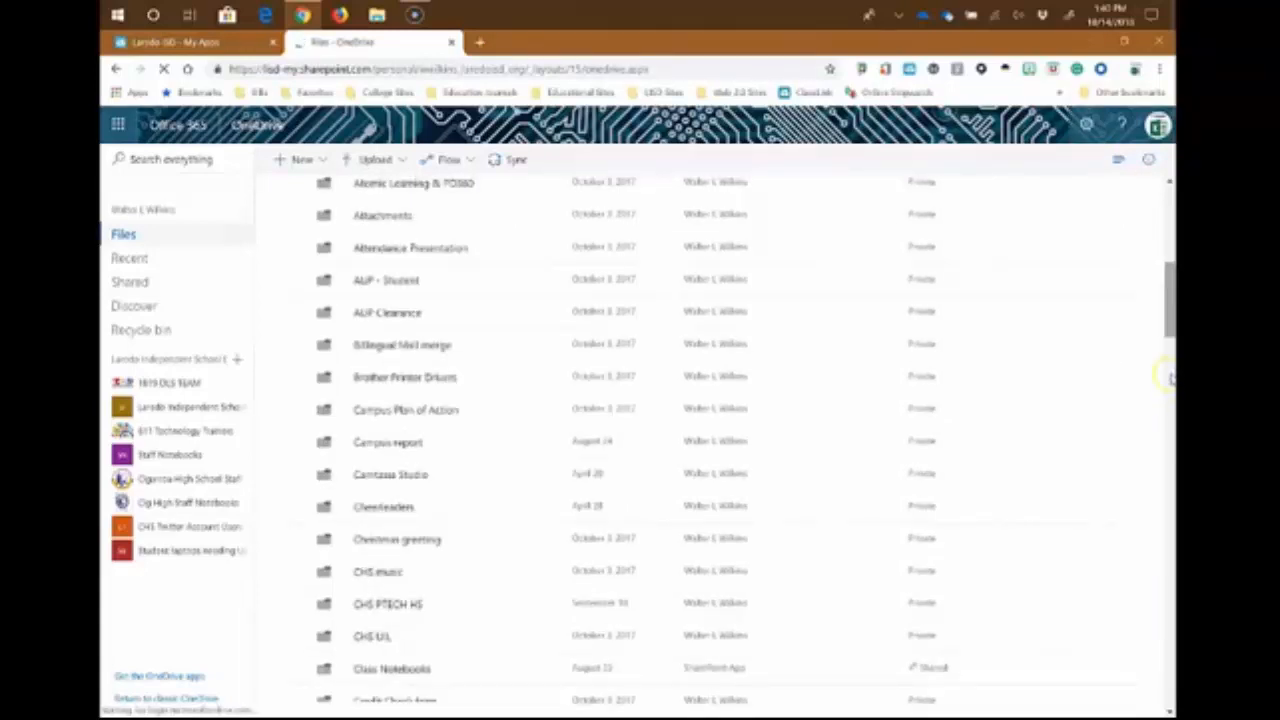
{"action": "left_click_drag", "start_coordinate": [1171, 322], "coordinate": [1174, 448]}
{"action": "scroll", "coordinate": [1172, 445], "scroll_direction": "down", "scroll_amount": 3}
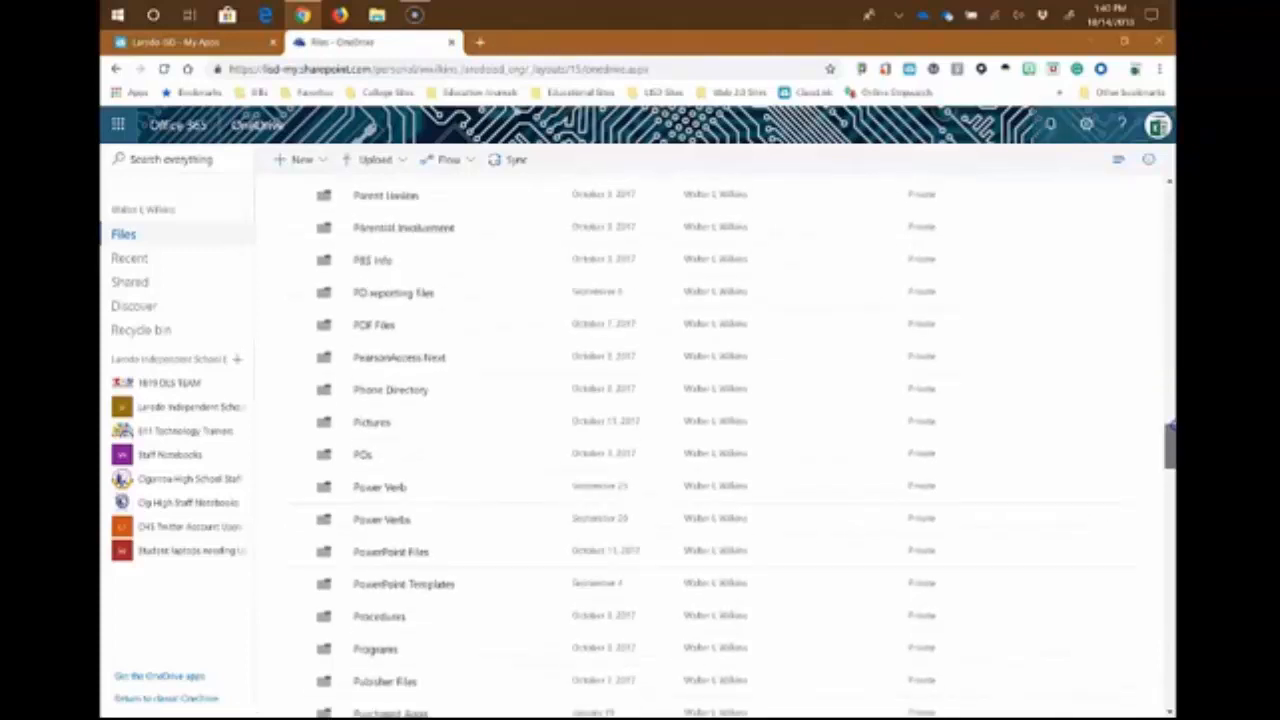
{"action": "scroll", "coordinate": [1166, 357], "scroll_direction": "up", "scroll_amount": 3}
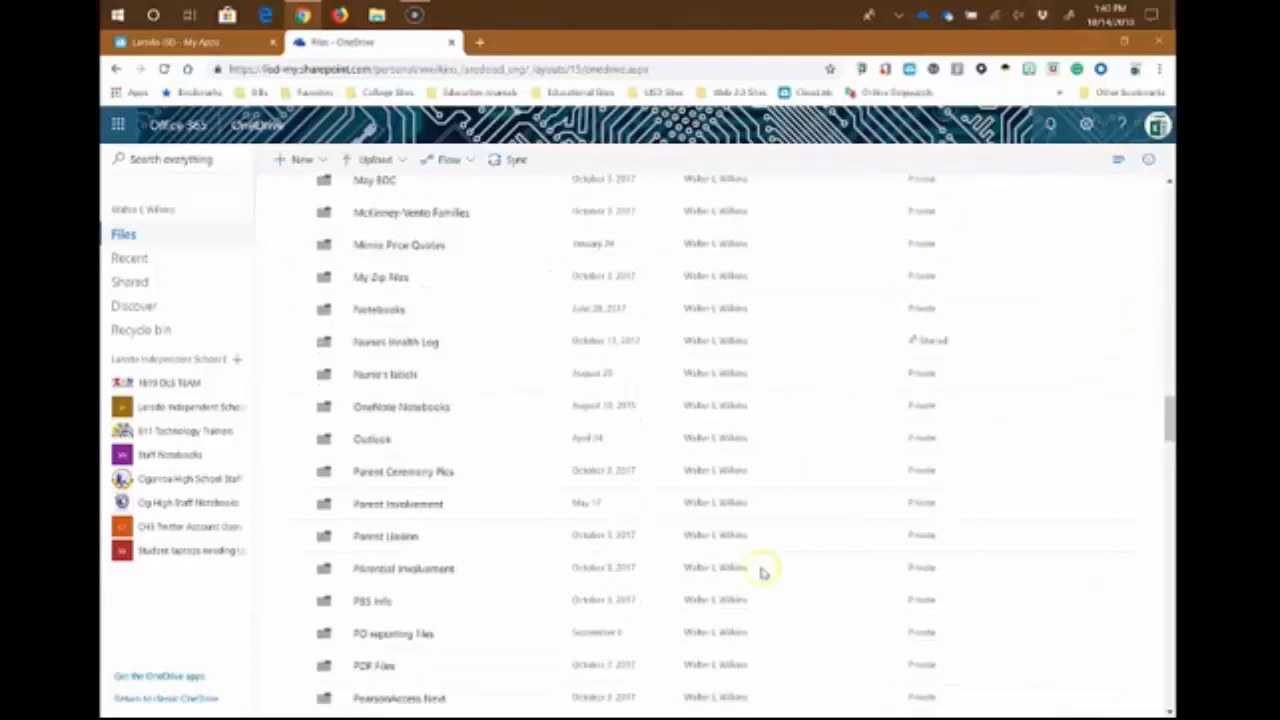
{"action": "left_click", "coordinate": [434, 411]}
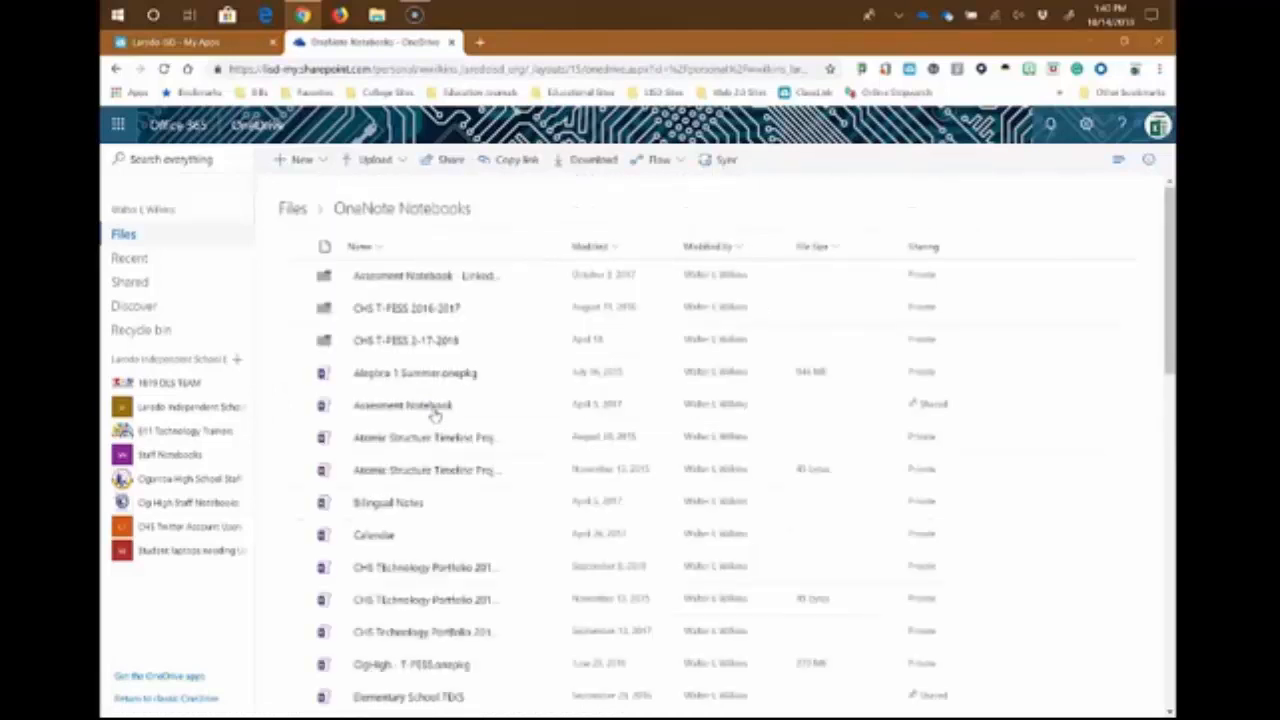
Create a new OneNote notebook named "Sample Notebook 1" in the OneNote Notebooks folder
{"action": "scroll", "coordinate": [483, 460], "scroll_direction": "down", "scroll_amount": 3}
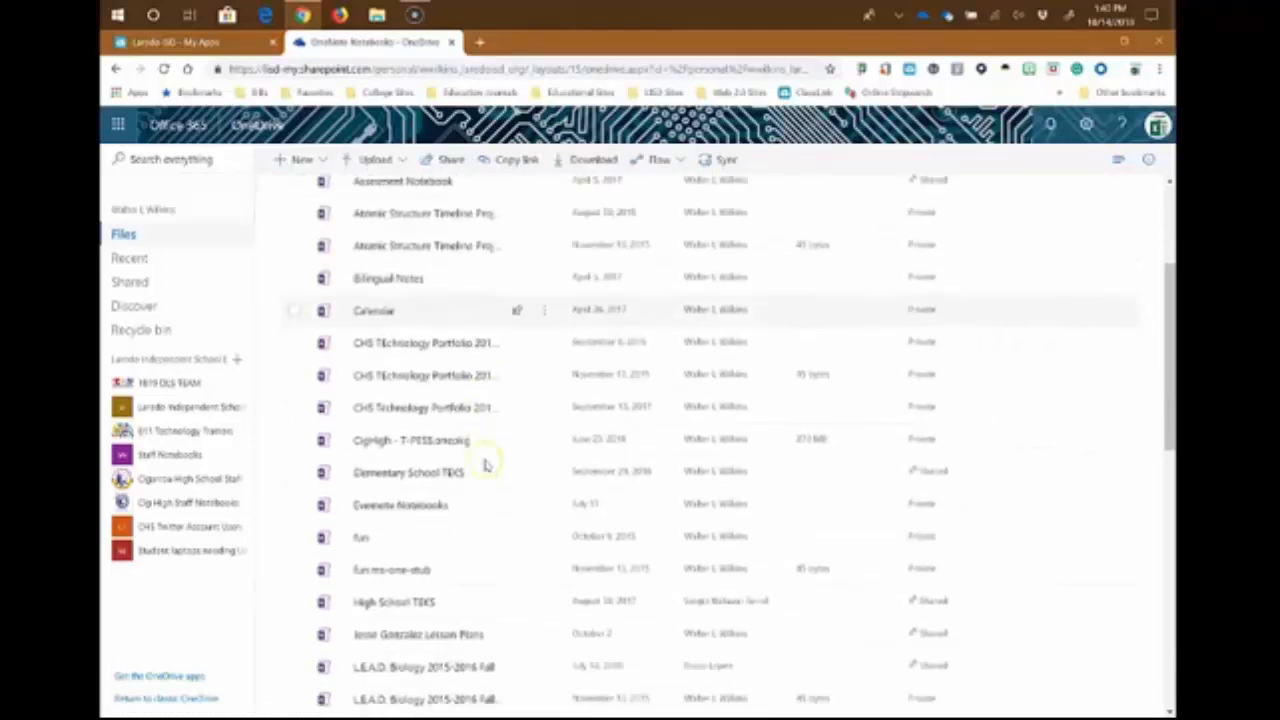
{"action": "scroll", "coordinate": [483, 463], "scroll_direction": "down", "scroll_amount": 3}
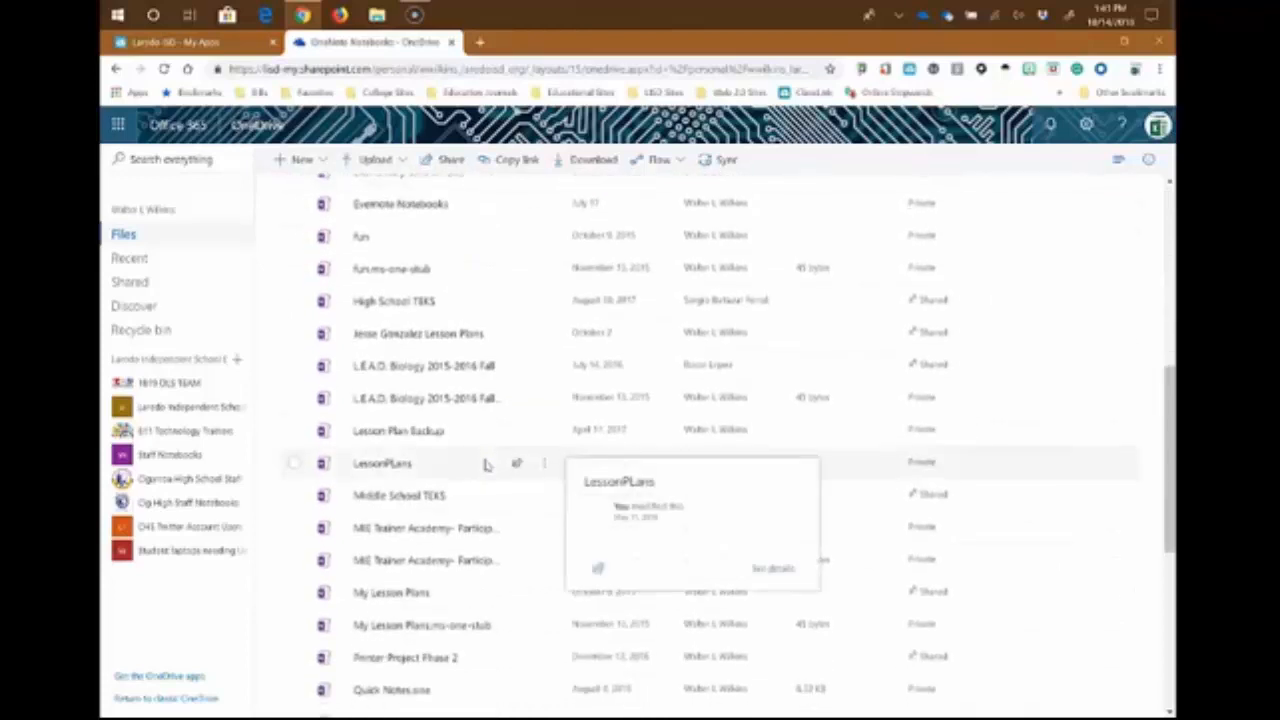
{"action": "scroll", "coordinate": [483, 463], "scroll_direction": "down", "scroll_amount": 4}
{"action": "scroll", "coordinate": [485, 463], "scroll_direction": "down", "scroll_amount": 1}
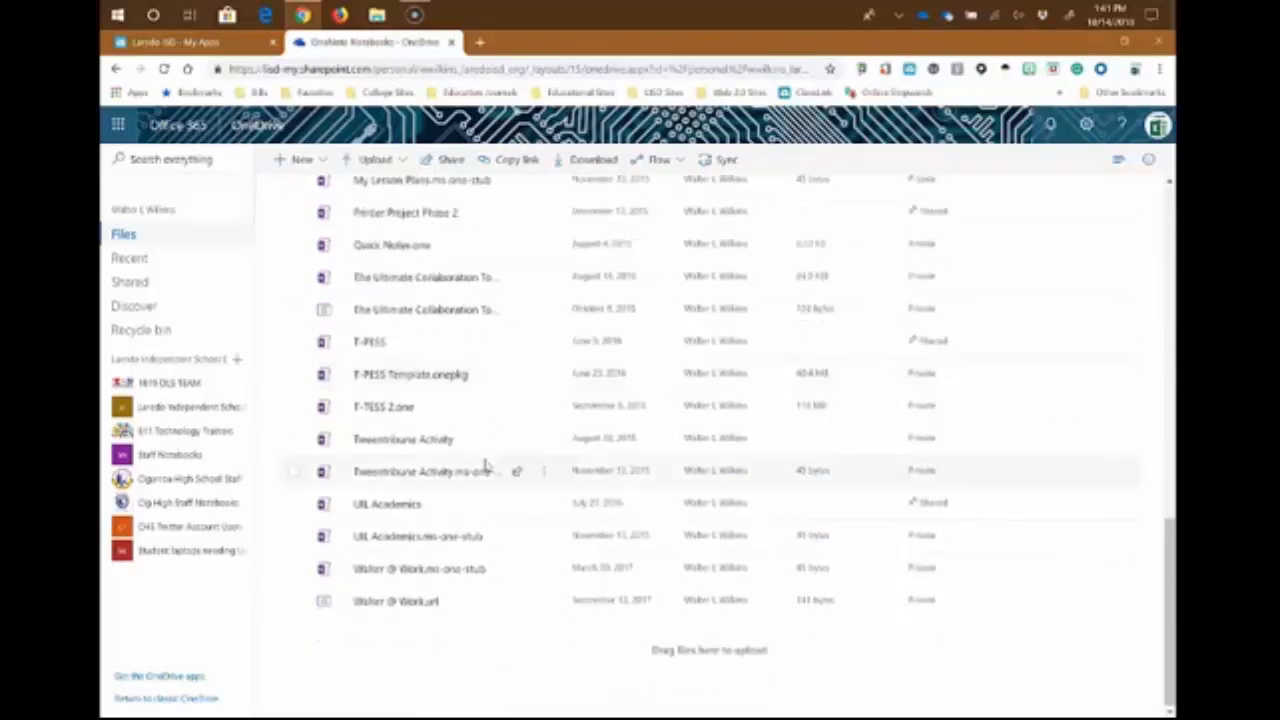
{"action": "scroll", "coordinate": [485, 463], "scroll_direction": "up", "scroll_amount": 15}
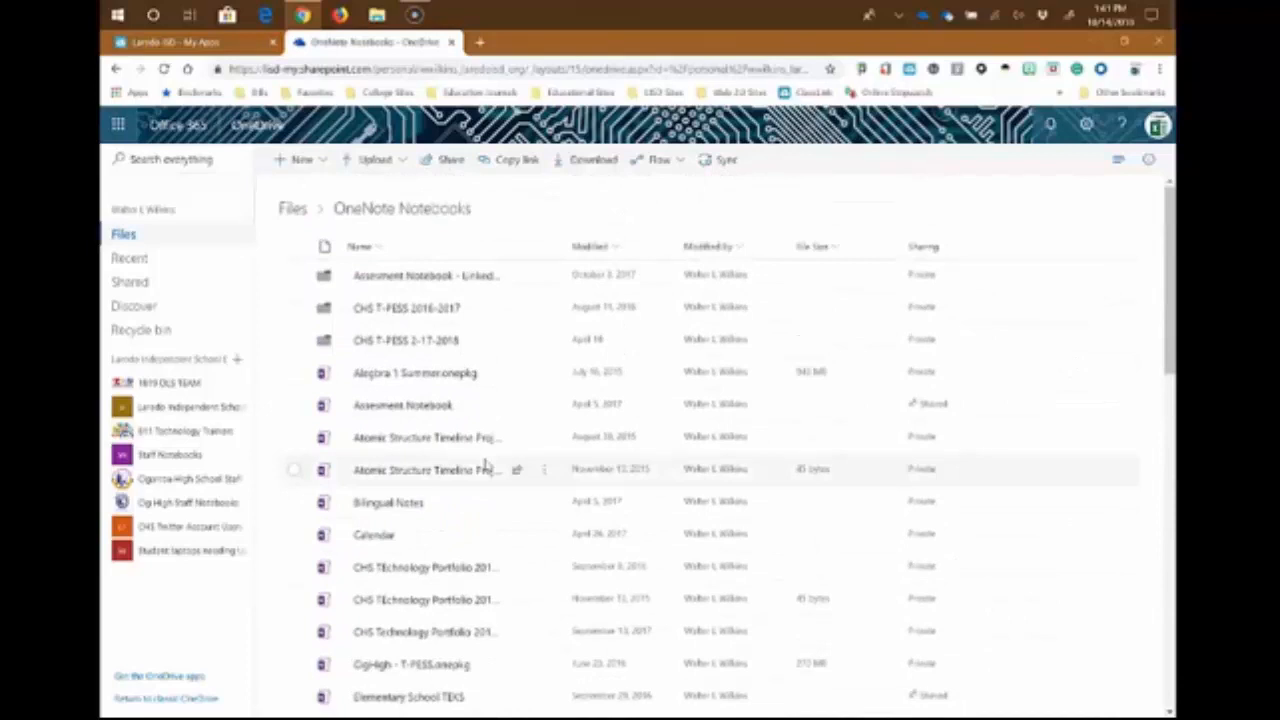
{"action": "left_click", "coordinate": [327, 165]}
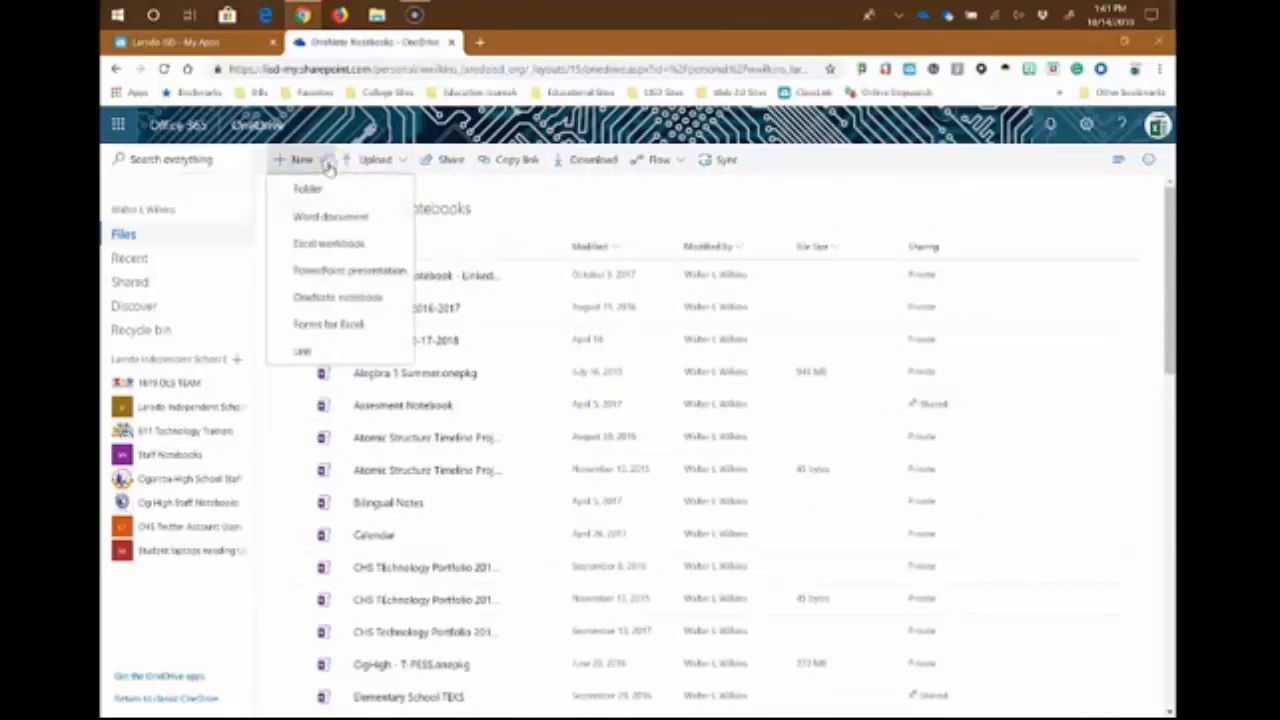
{"action": "left_click", "coordinate": [338, 300]}
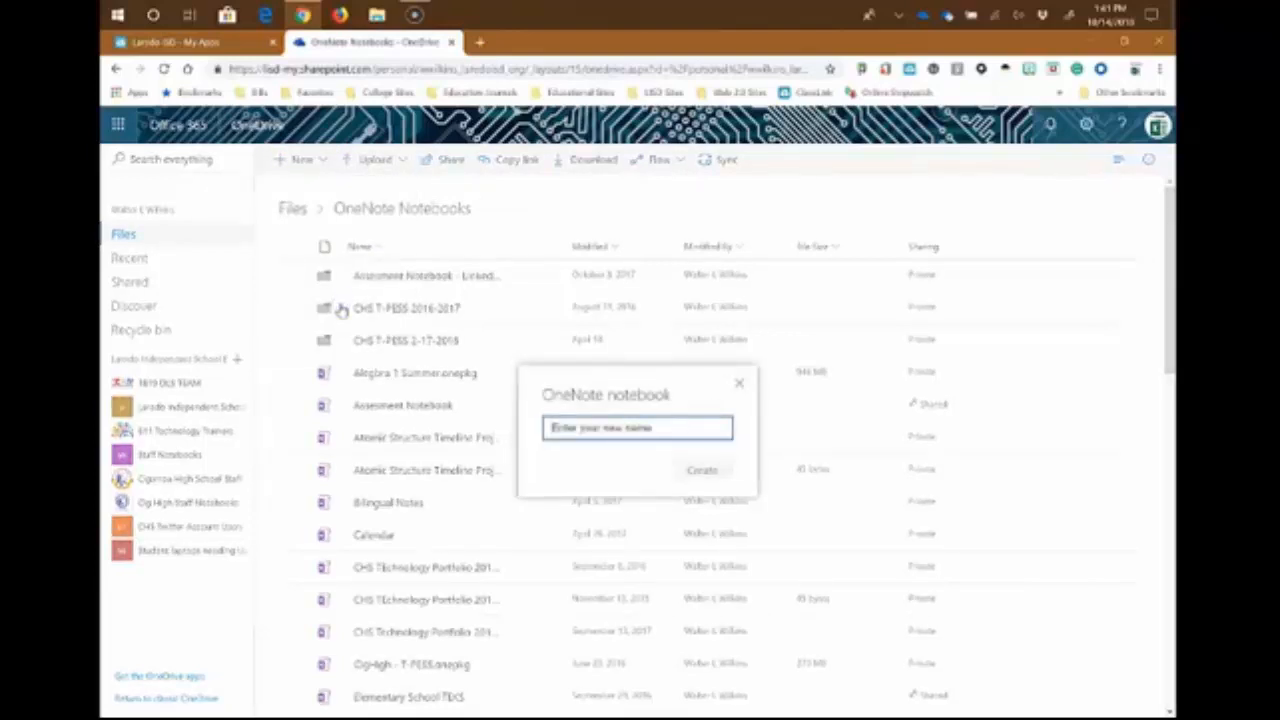
{"action": "type", "text": "Sample "}
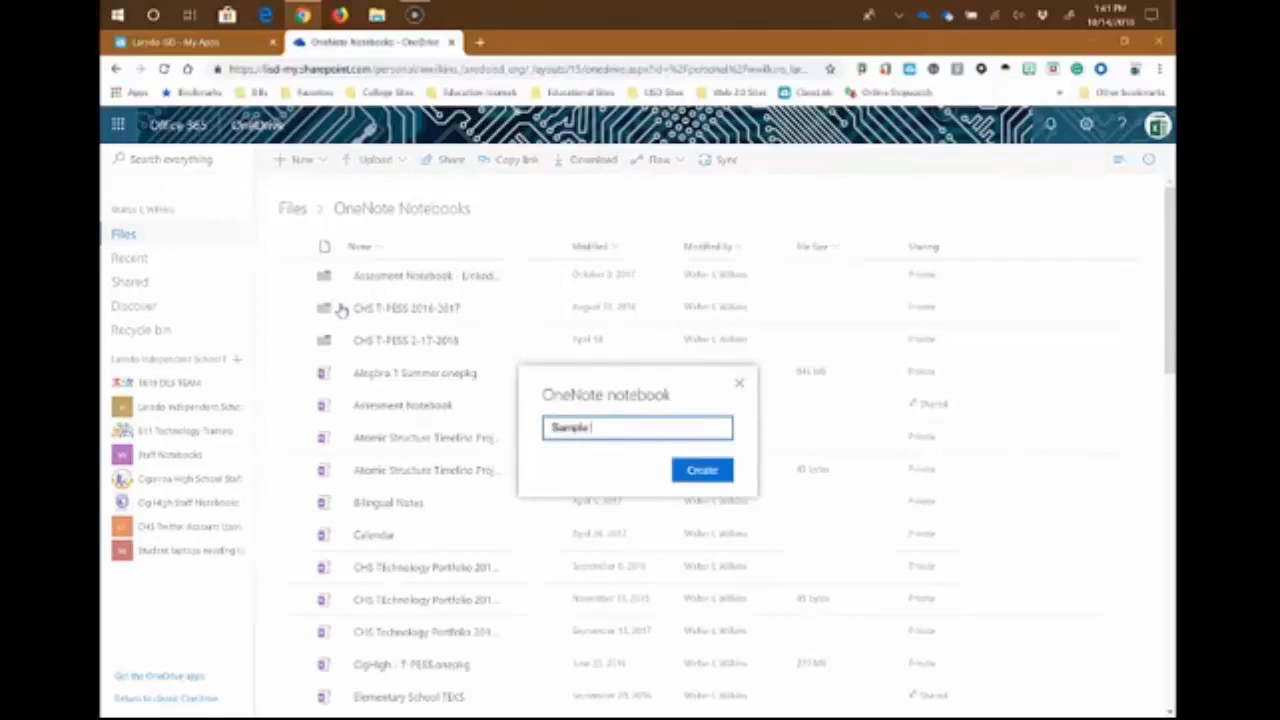
{"action": "type", "text": "Notebook 1"}
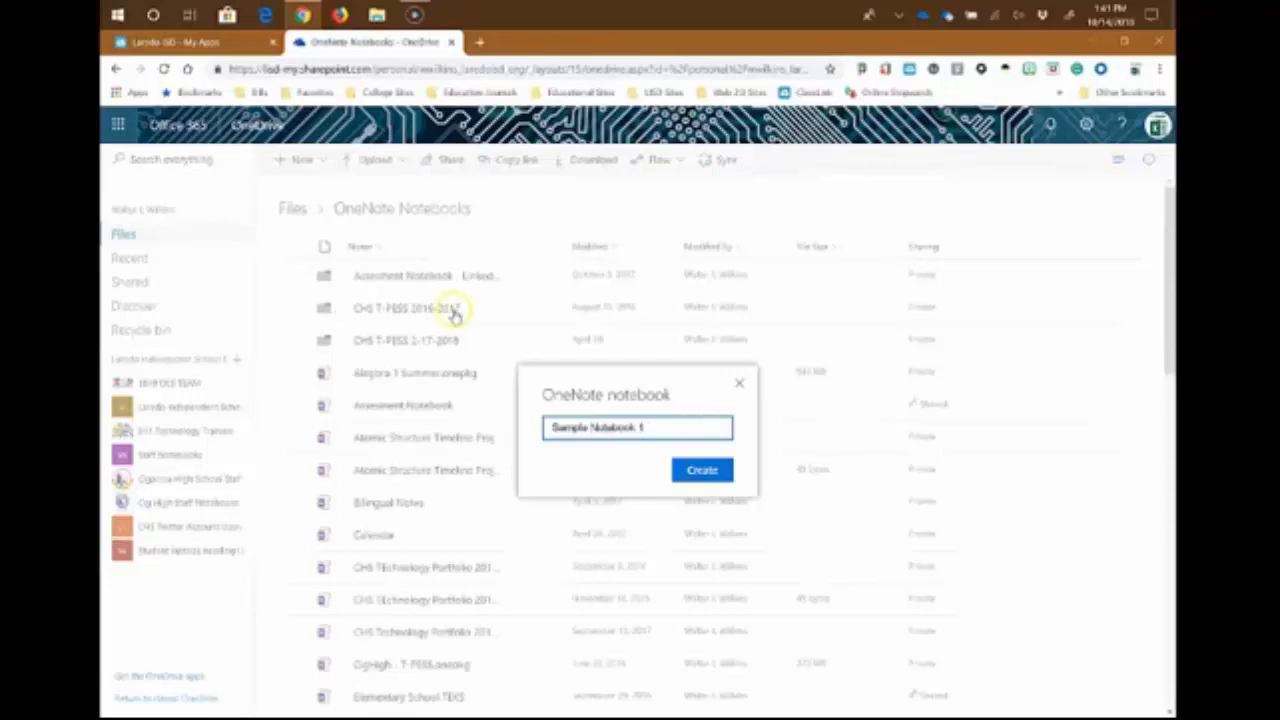
{"action": "left_click", "coordinate": [710, 478]}
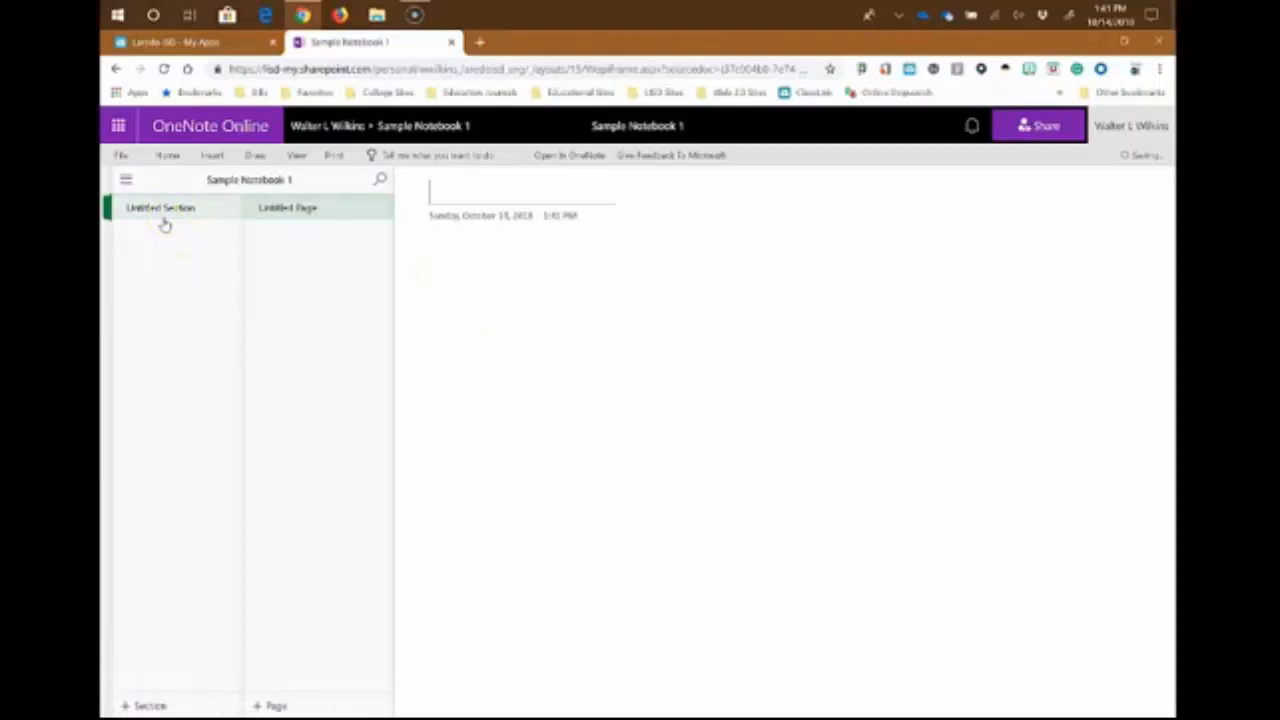
Rename the untitled section of the notebook to "Sample Section 1"
{"action": "left_click", "coordinate": [282, 222]}
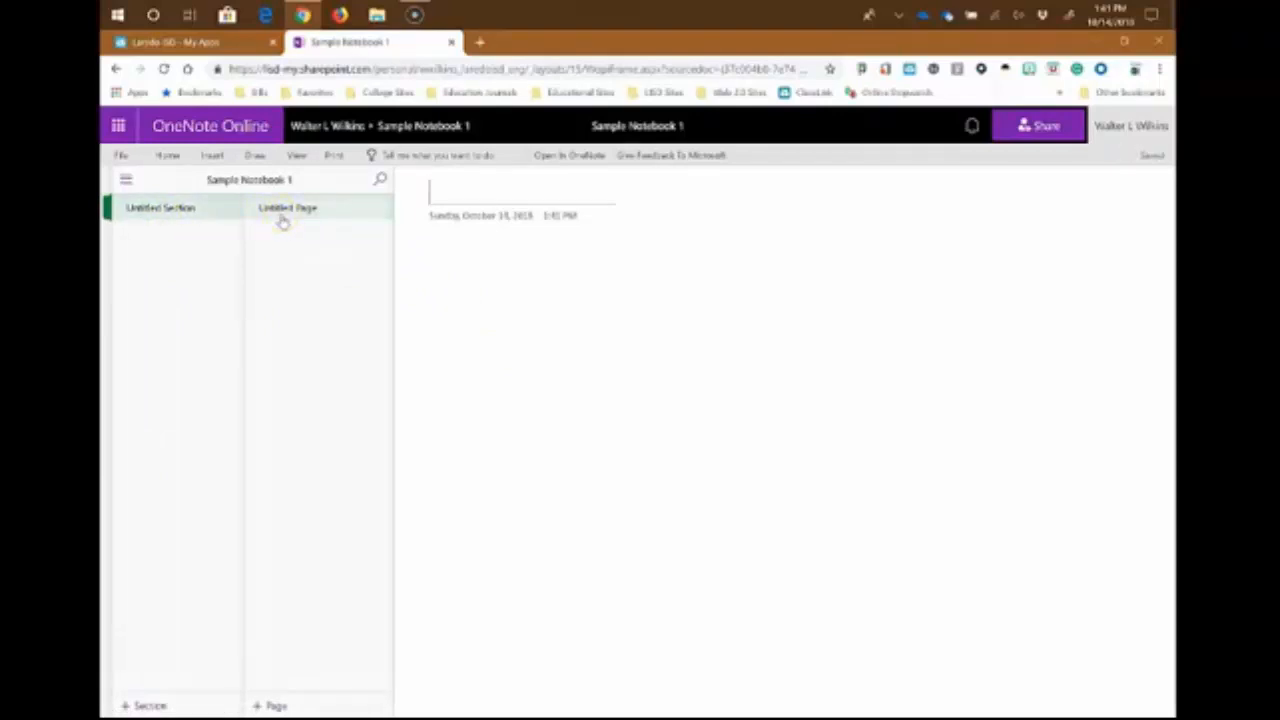
{"action": "right_click", "coordinate": [135, 215]}
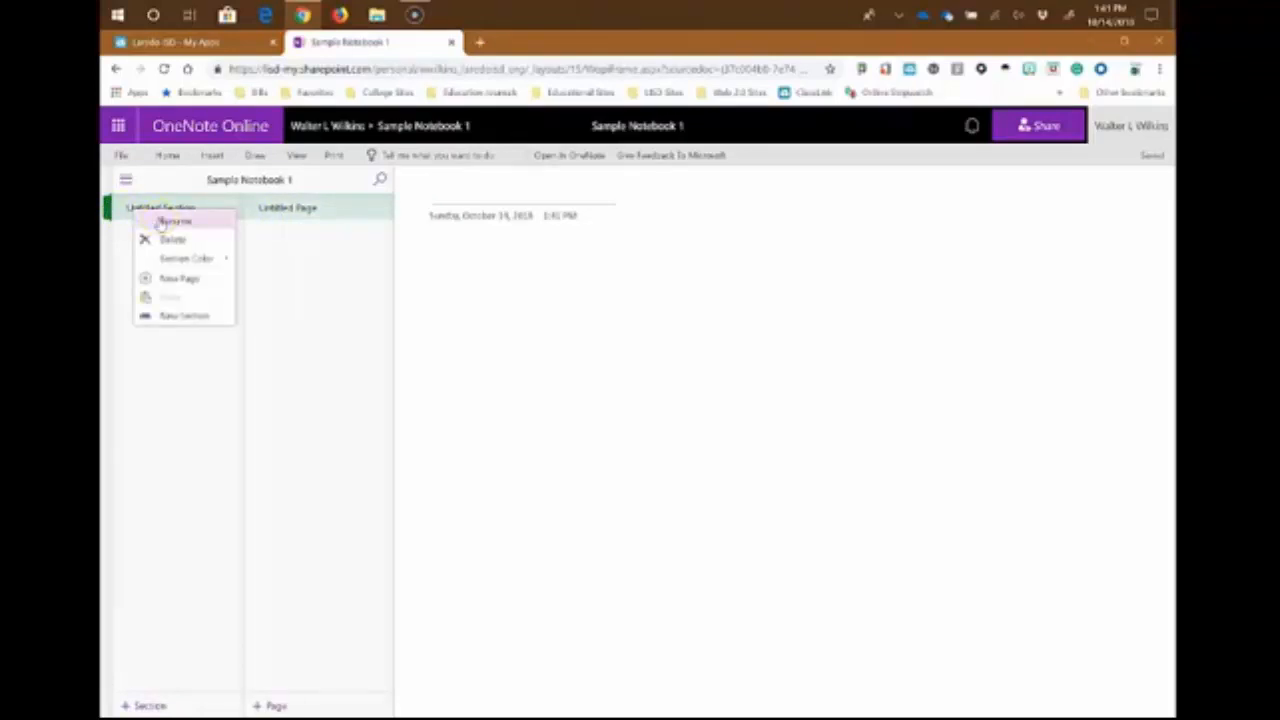
{"action": "left_click", "coordinate": [160, 221]}
{"action": "left_click", "coordinate": [160, 221]}
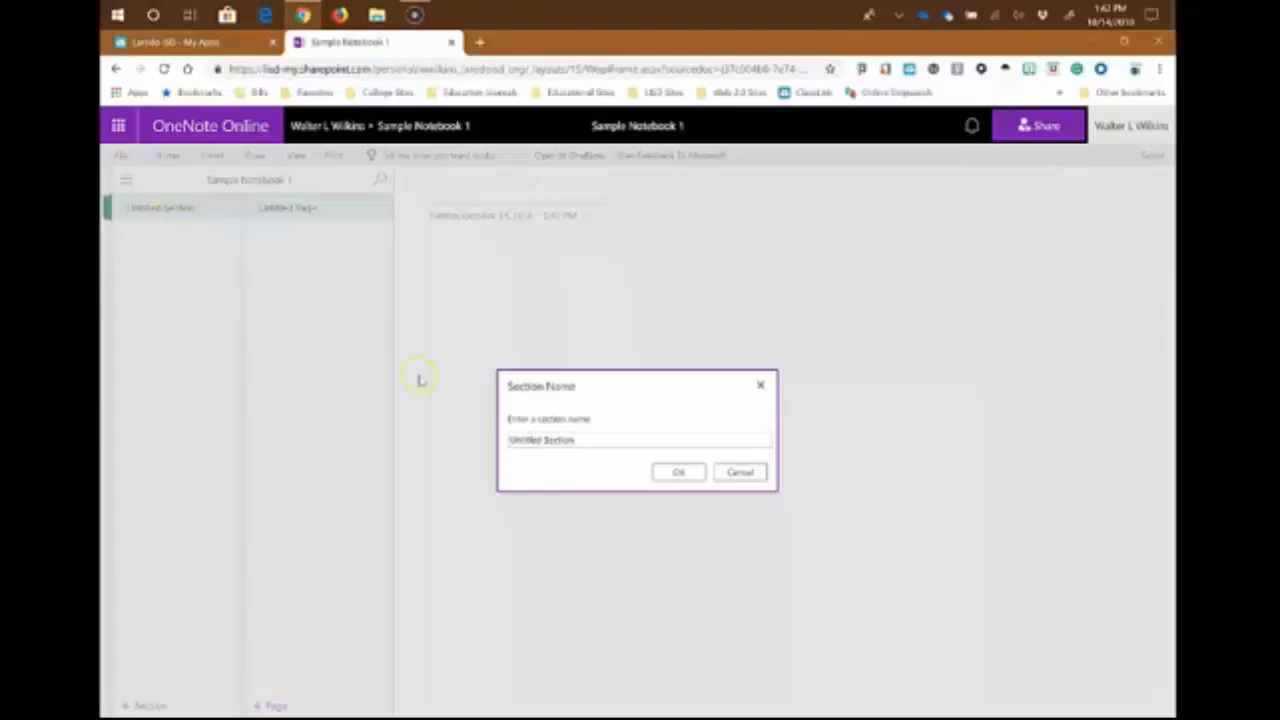
{"action": "triple_click", "coordinate": [580, 440]}
{"action": "left_click", "coordinate": [580, 440]}
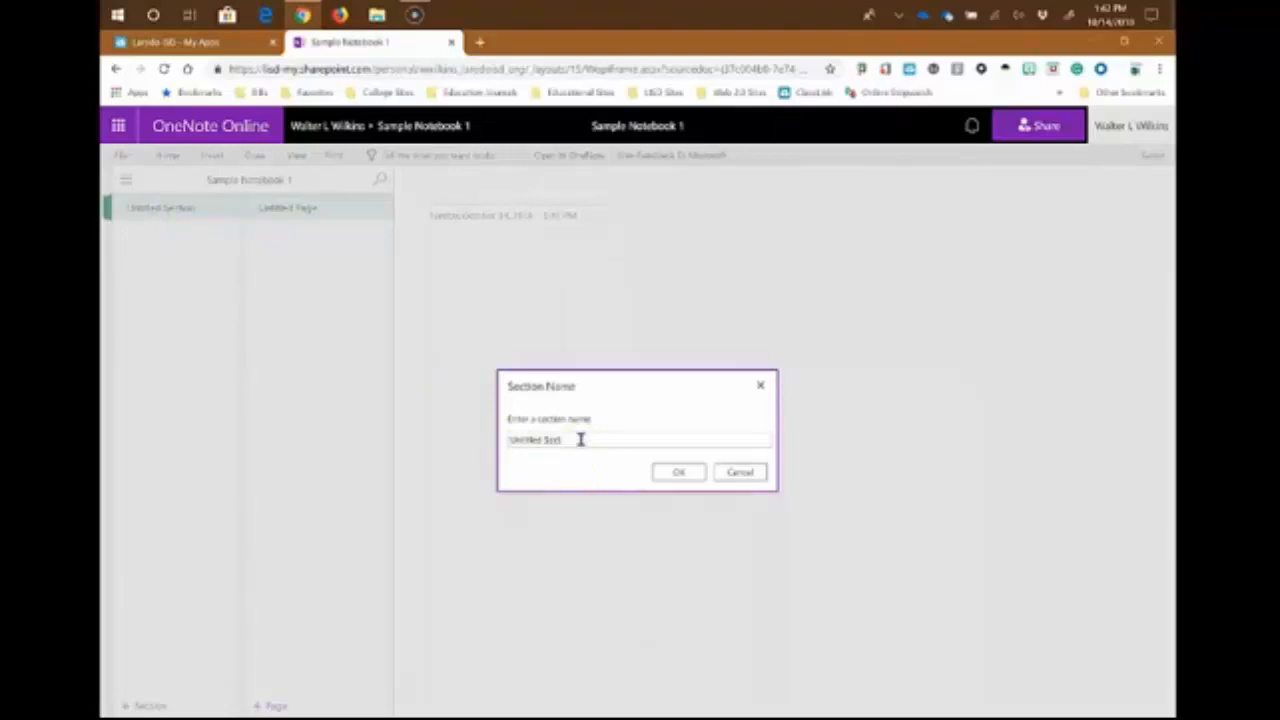
{"action": "key", "text": "BackSpace"}
{"action": "key", "text": "BackSpace"}
{"action": "key", "text": "BackSpace"}
{"action": "key", "text": "BackSpace"}
{"action": "key", "text": "BackSpace"}
{"action": "key", "text": "BackSpace"}
{"action": "key", "text": "BackSpace"}
{"action": "key", "text": "BackSpace"}
{"action": "key", "text": "BackSpace"}
{"action": "key", "text": "BackSpace"}
{"action": "key", "text": "BackSpace"}
{"action": "key", "text": "BackSpace"}
{"action": "key", "text": "BackSpace"}
{"action": "type", "text": "Sample Section 1"}
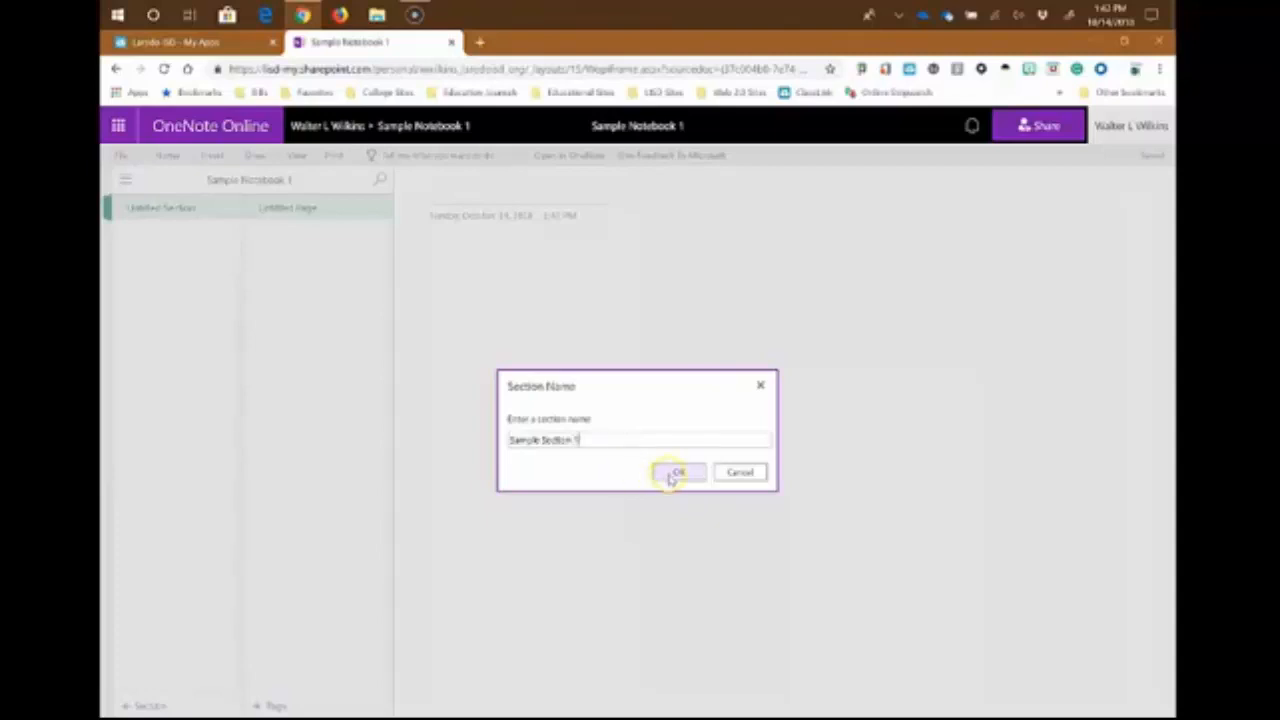
{"action": "left_click", "coordinate": [672, 472]}
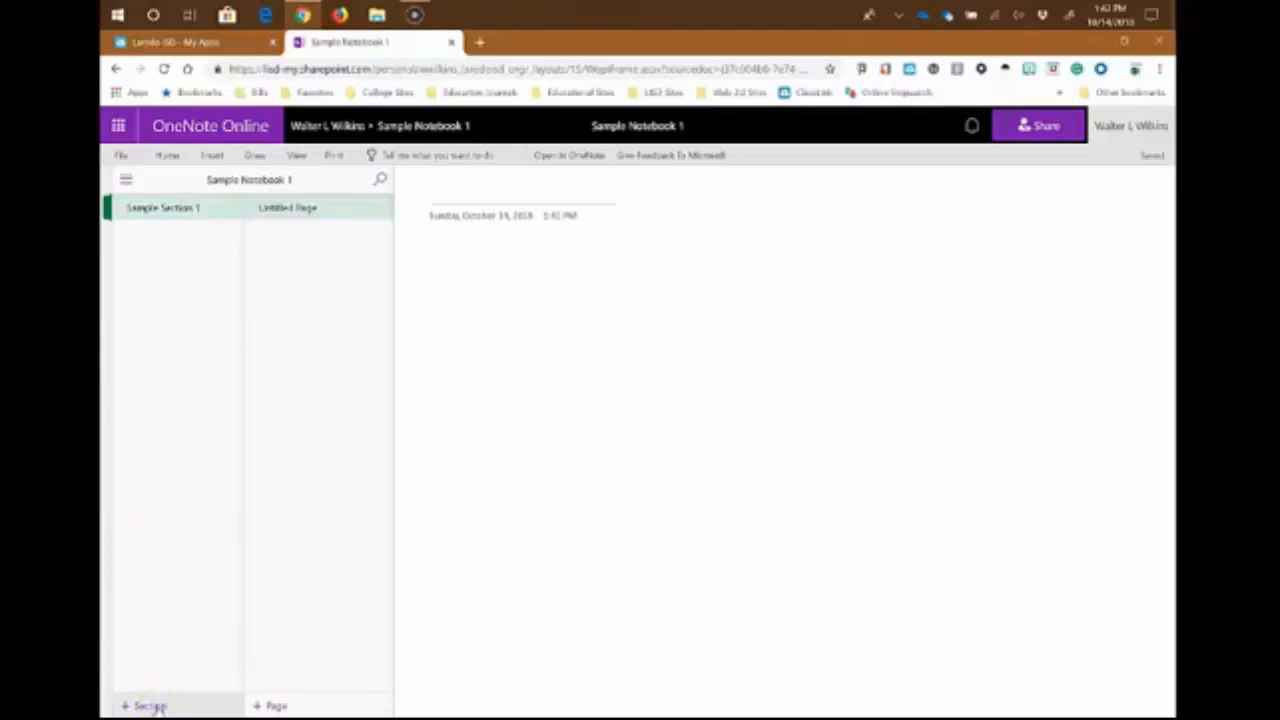
Add a second section named "Sample Section 2" to the notebook
{"action": "left_click", "coordinate": [150, 706]}
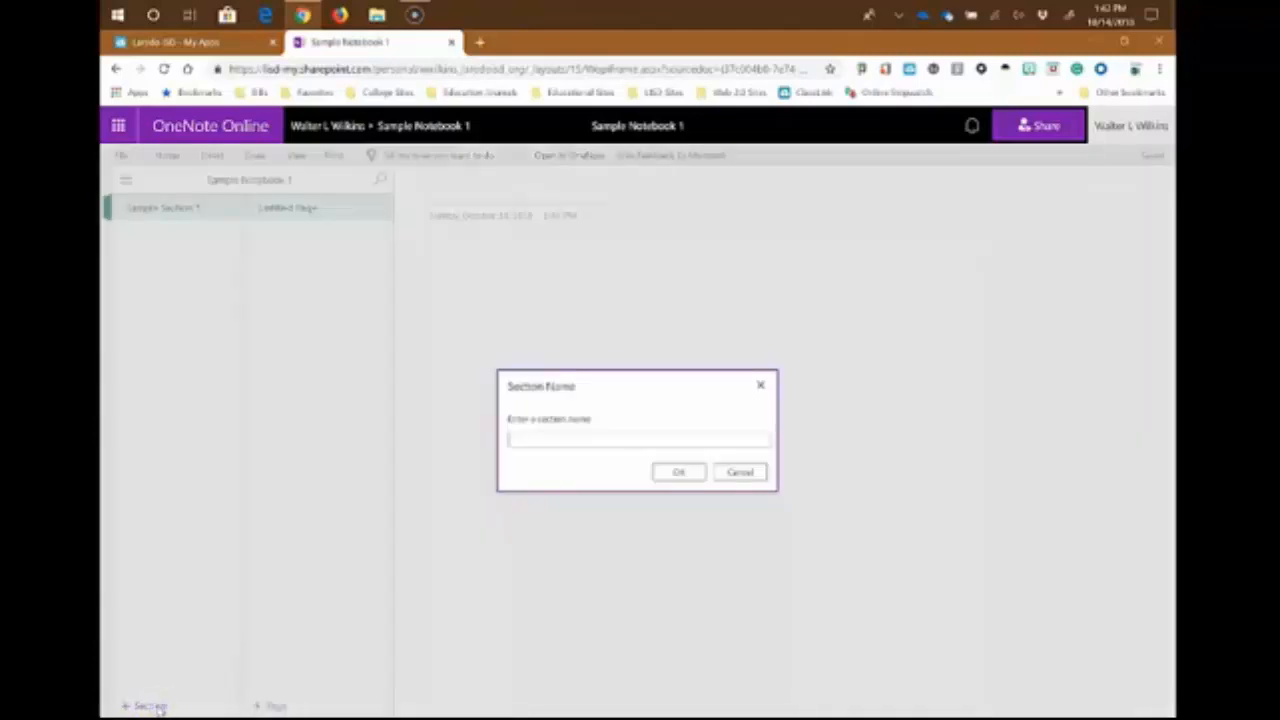
{"action": "type", "text": "Sample Section 2"}
{"action": "key", "text": "Return"}
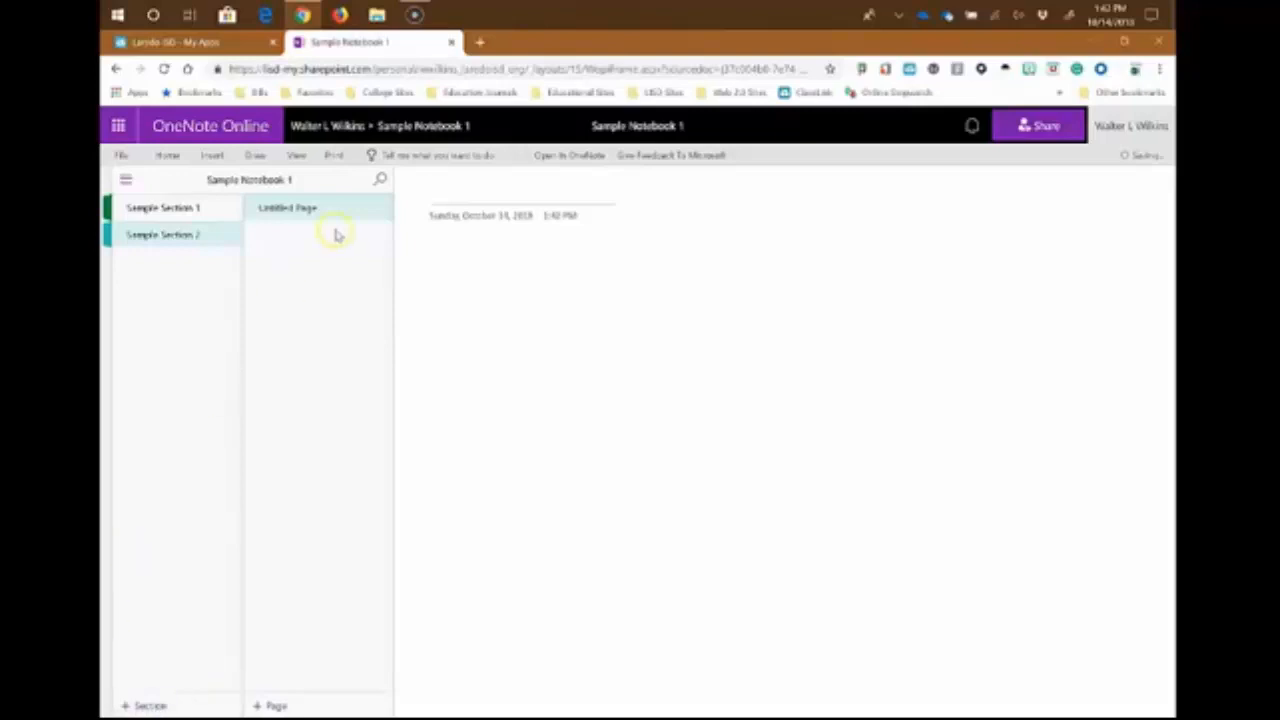
Title the untitled page in Sample Section 1 "To Do List"
{"action": "left_click", "coordinate": [188, 210]}
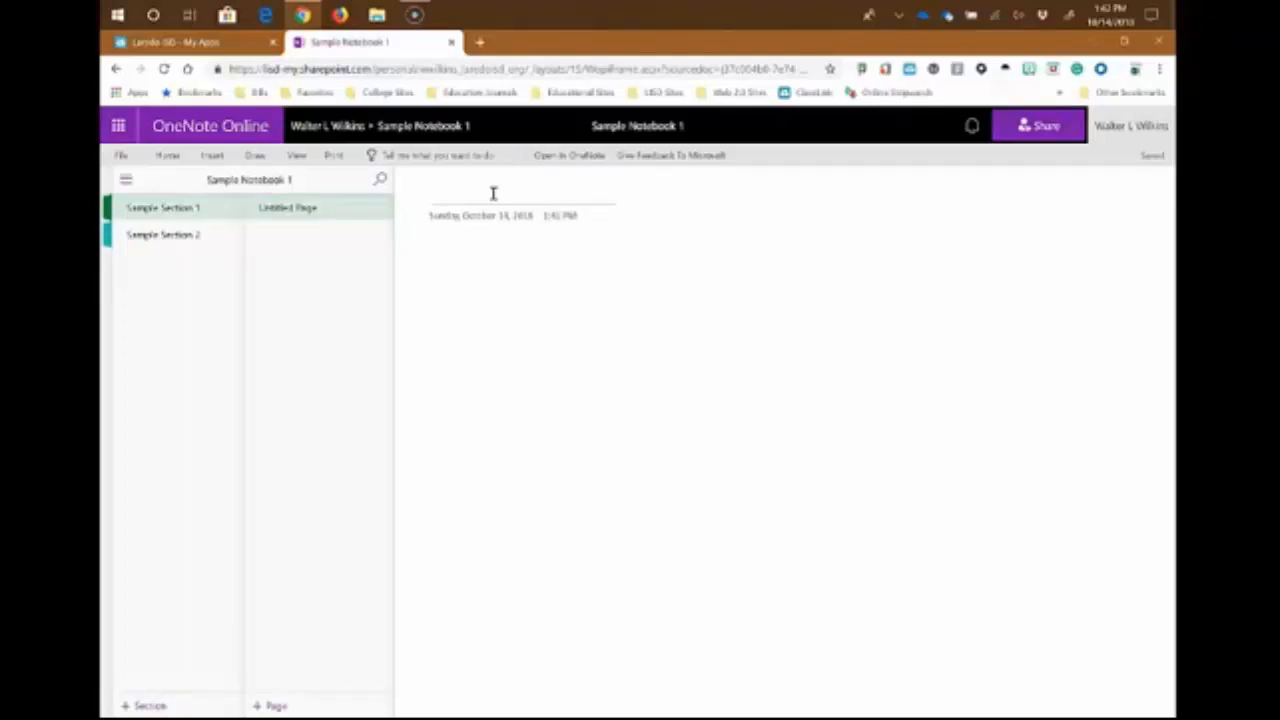
{"action": "type", "text": "To "}
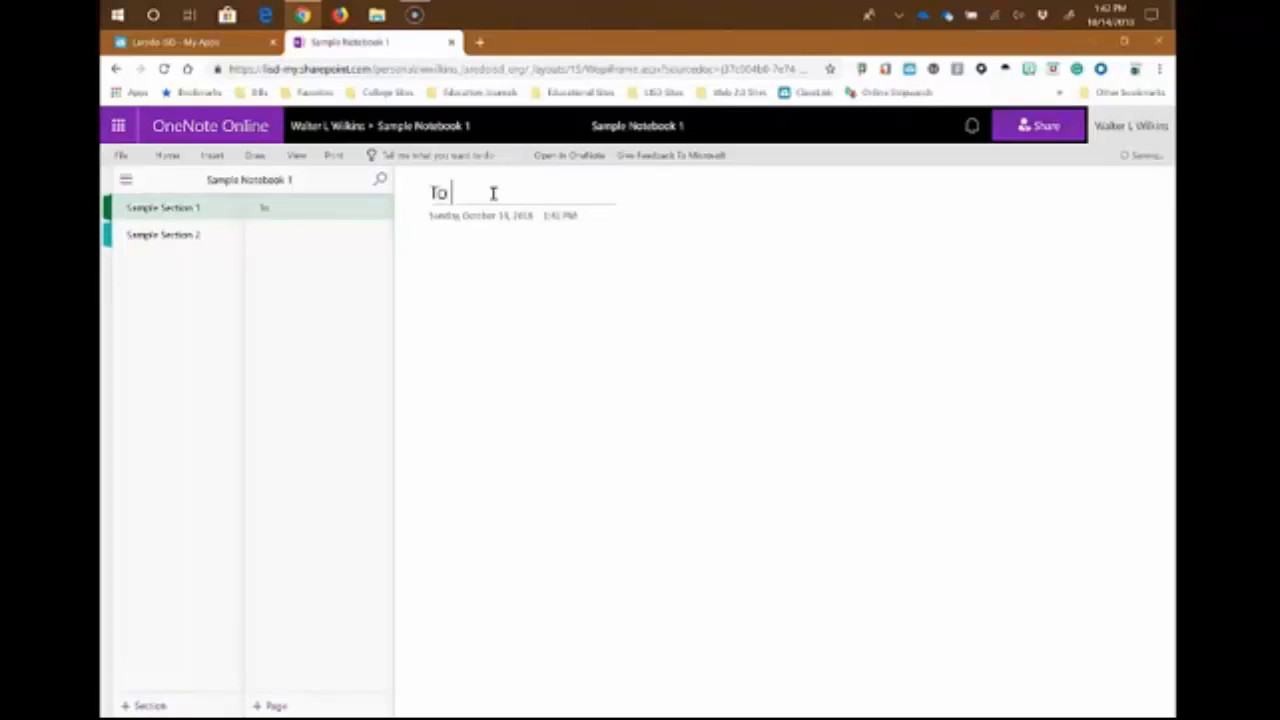
{"action": "type", "text": "Do Lis"}
{"action": "type", "text": "t"}
Write three lines in the page body: "Pay Light Bill", "Pay Cable Bill" and "Pay Car Insurance"
{"action": "type", "text": "Pa"}
{"action": "type", "text": "y Ligh"}
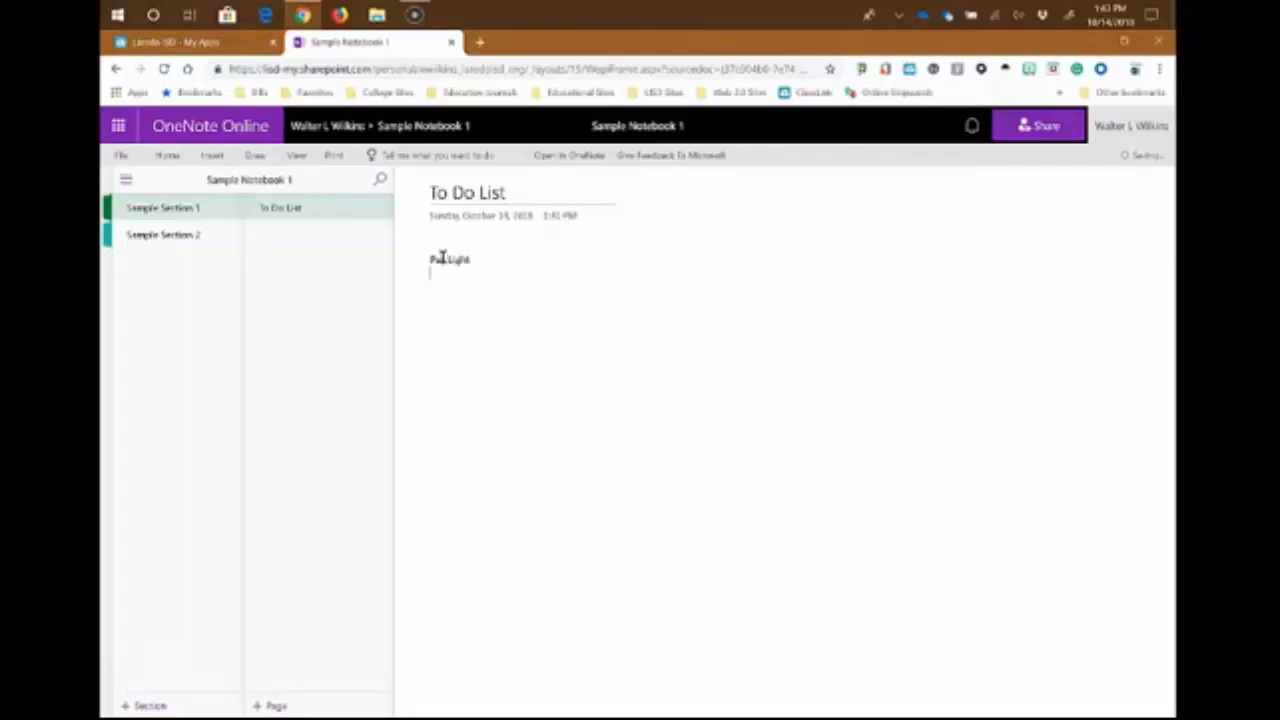
{"action": "type", "text": "t"}
{"action": "key", "text": "Return"}
{"action": "type", "text": "Pay C"}
{"action": "type", "text": "able Bill"}
{"action": "key", "text": "Down"}
{"action": "type", "text": "Bill"}
{"action": "key", "text": "Return"}
{"action": "type", "text": "Pay"}
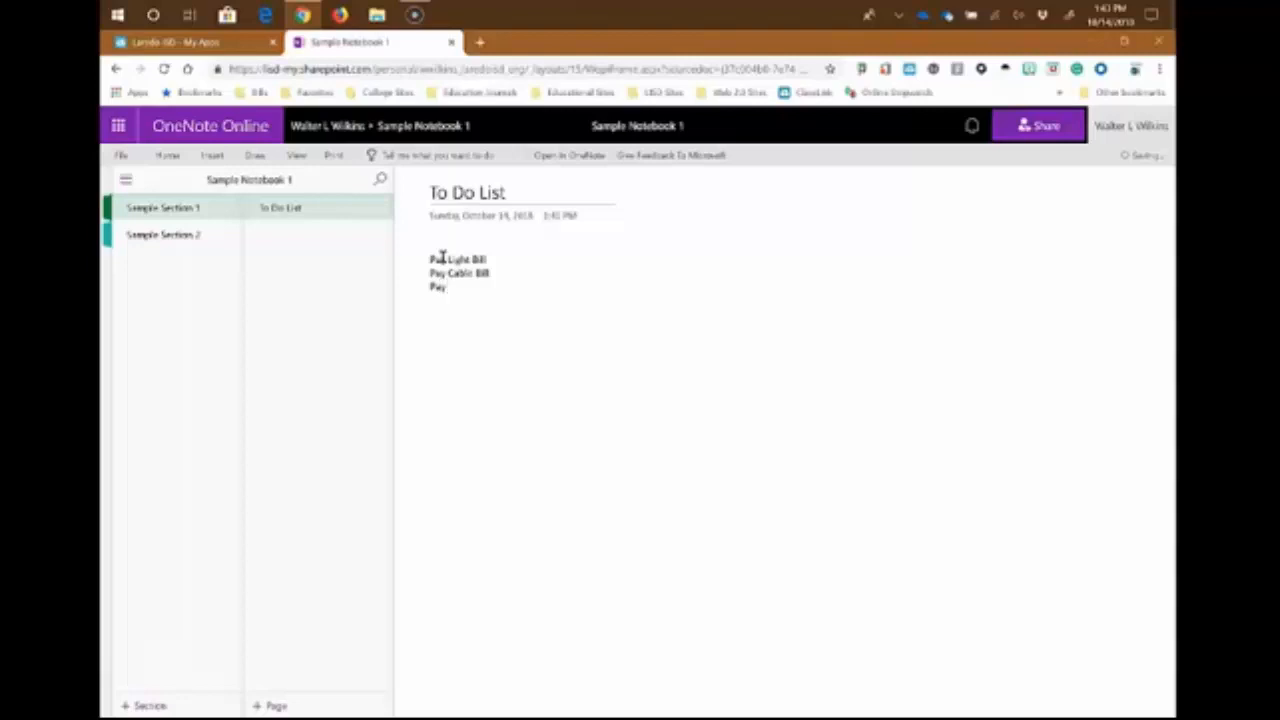
{"action": "type", "text": " Car Bill"}
{"action": "type", "text": "urance"}
{"action": "key", "text": "Return"}
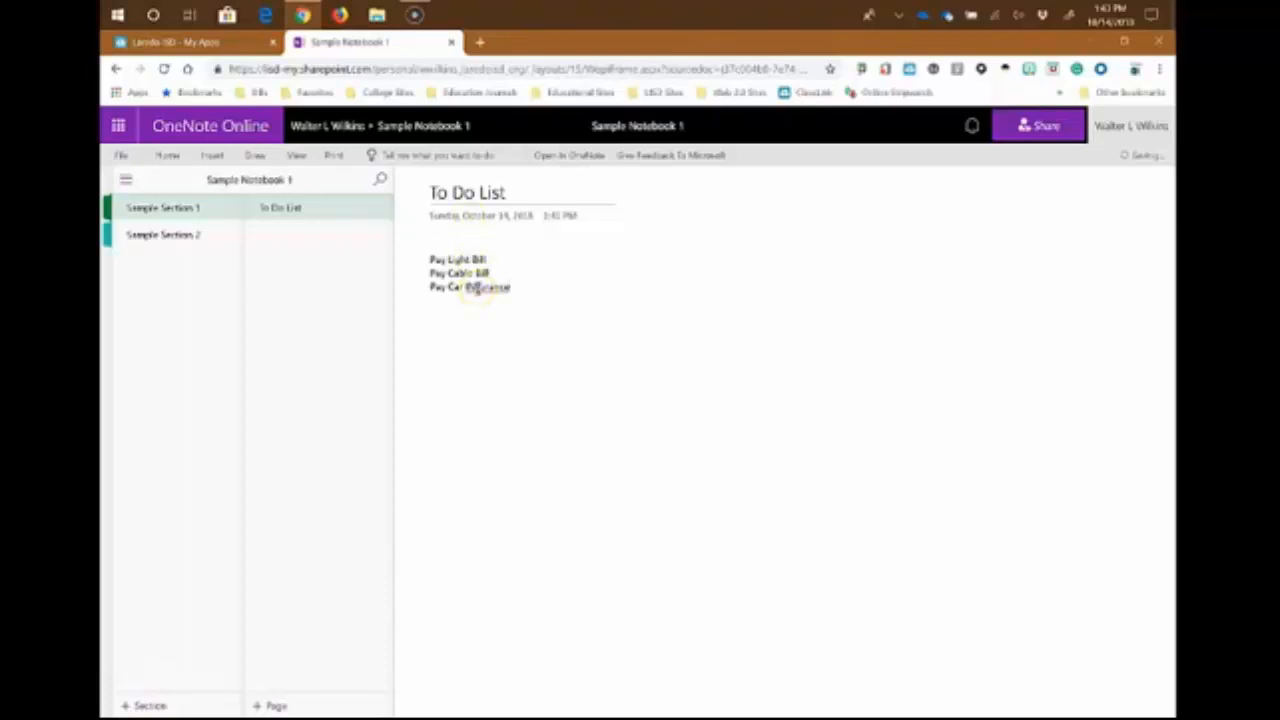
Correct the misspelled last word of the third list line to "Insurance" using the suggested spelling
{"action": "left_click", "coordinate": [478, 289]}
{"action": "right_click", "coordinate": [476, 288]}
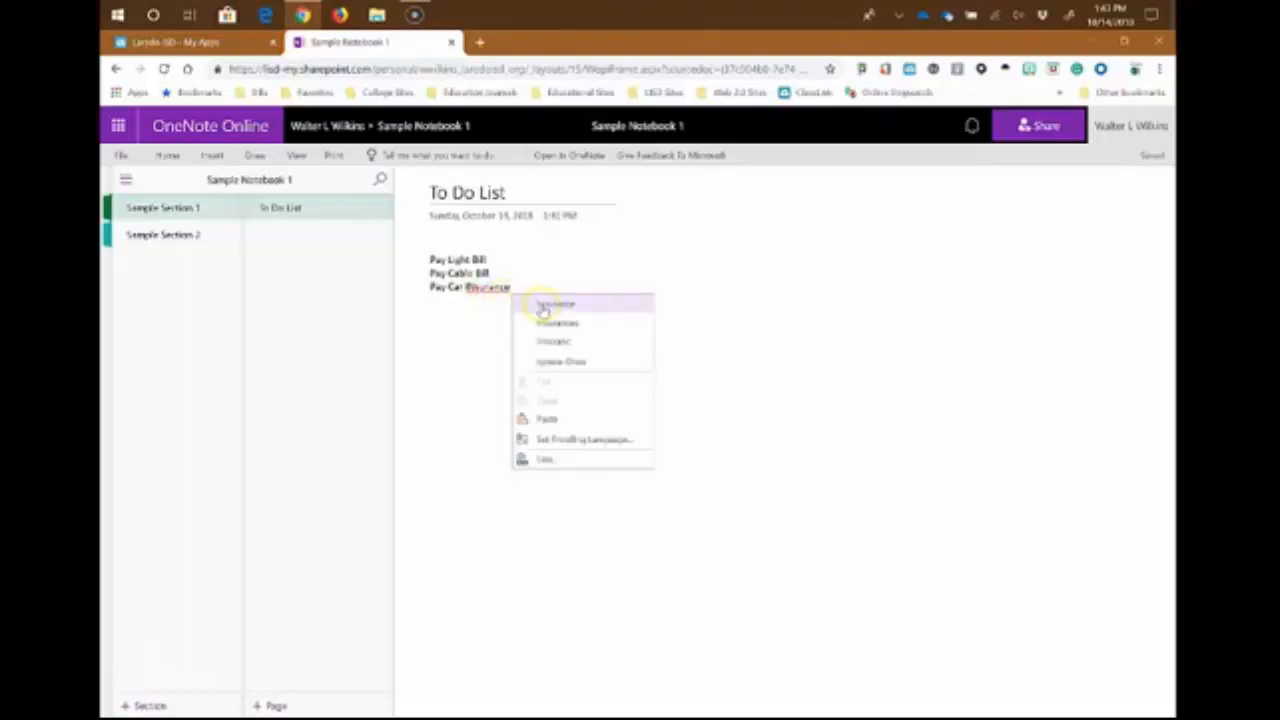
{"action": "left_click", "coordinate": [543, 308]}
Add a fourth line reading "Buy Groceries" under the car insurance line, fixing its spelling
{"action": "left_click", "coordinate": [485, 305]}
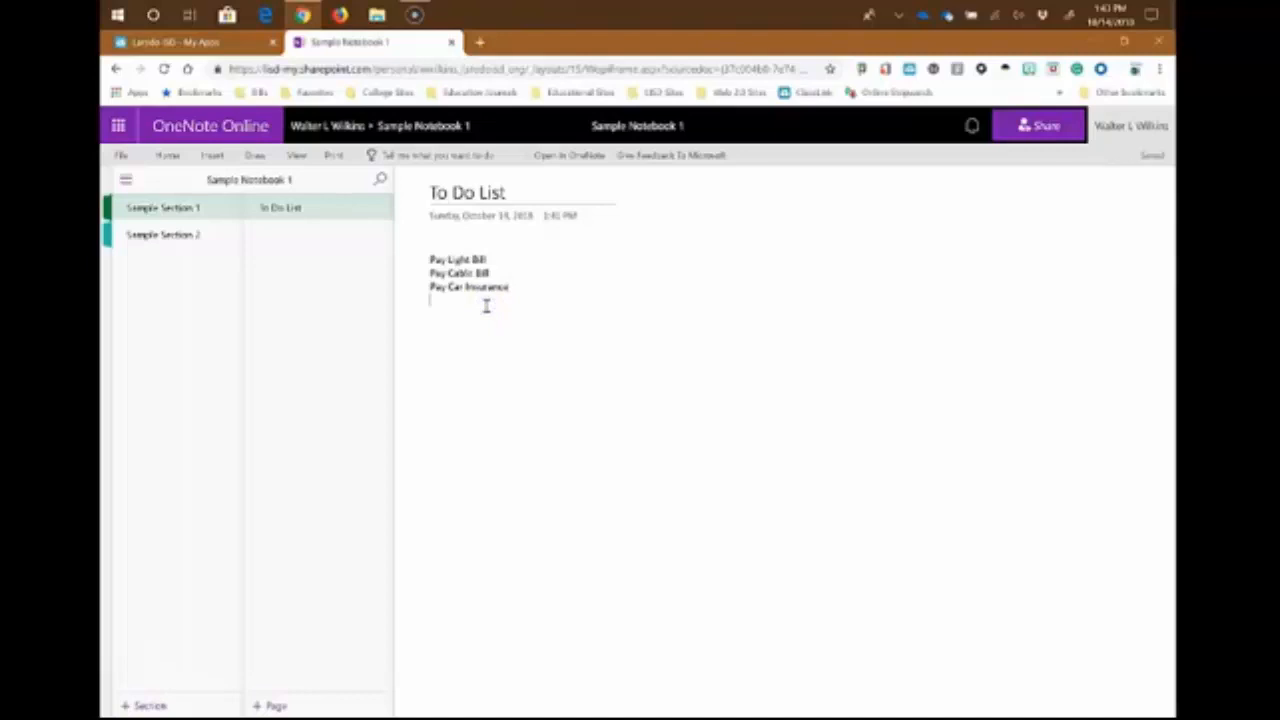
{"action": "type", "text": "Biy Groceries"}
{"action": "left_click", "coordinate": [636, 303]}
{"action": "key", "text": "Return"}
{"action": "double_click", "coordinate": [490, 302]}
{"action": "right_click", "coordinate": [480, 301]}
{"action": "left_click", "coordinate": [538, 318]}
Pin the ribbon open and apply the To Do tag to all four list lines
{"action": "left_click_drag", "start_coordinate": [491, 302], "coordinate": [433, 257]}
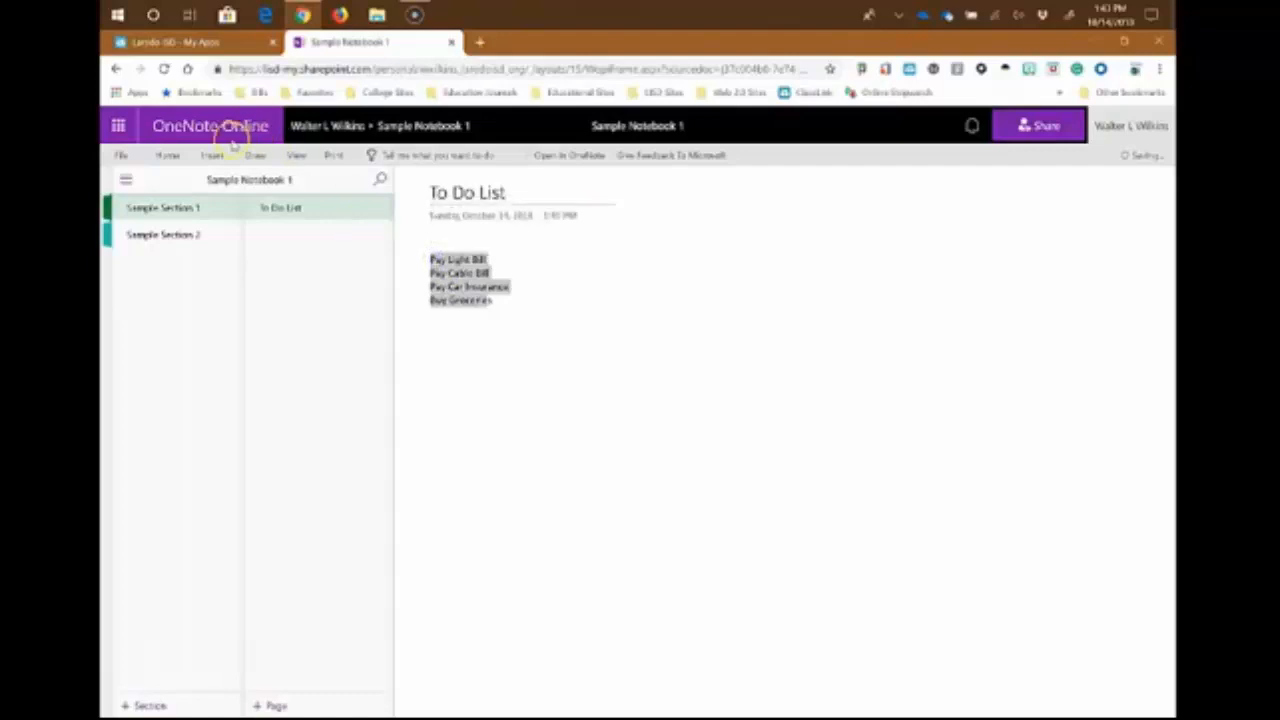
{"action": "left_click", "coordinate": [166, 156]}
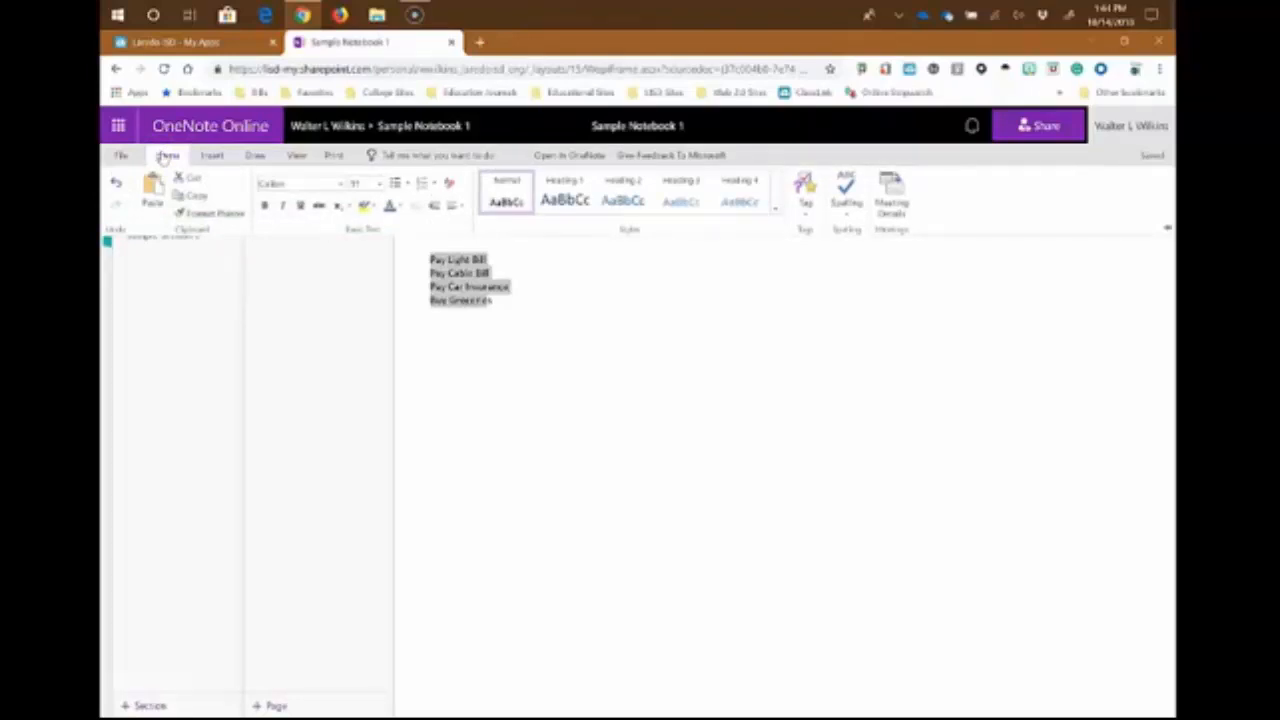
{"action": "left_click", "coordinate": [168, 158]}
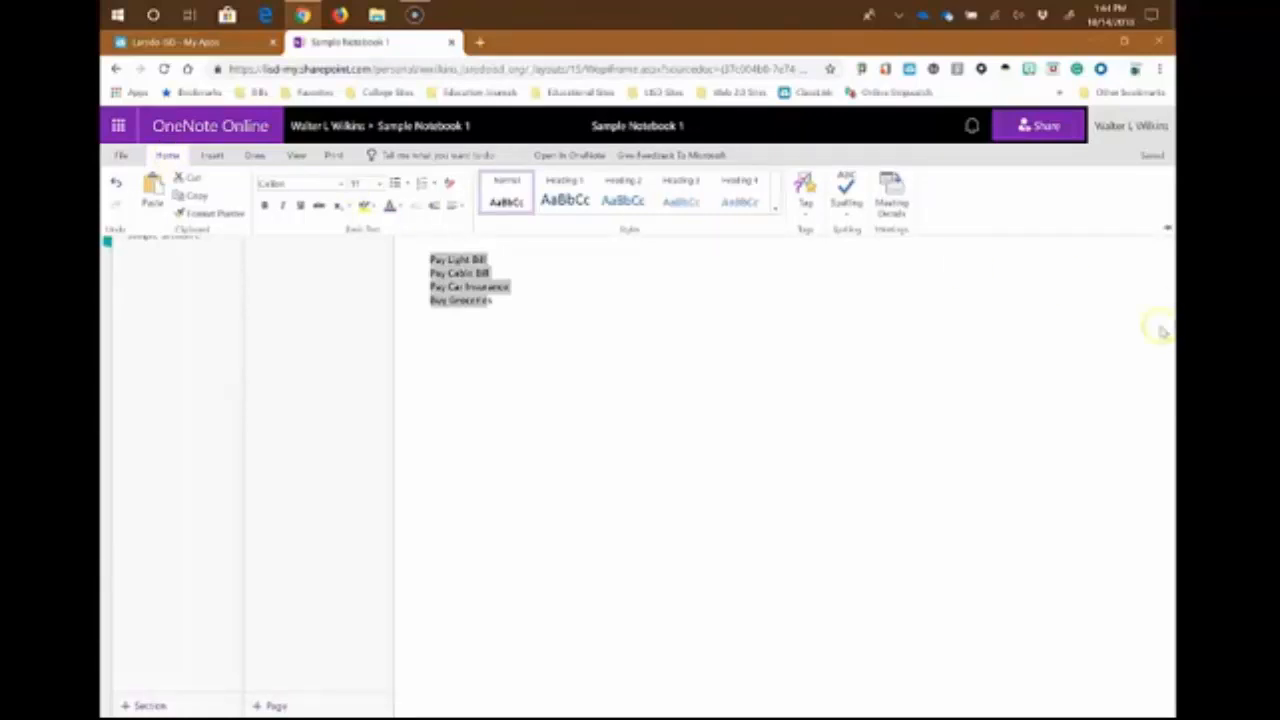
{"action": "left_click", "coordinate": [1160, 230]}
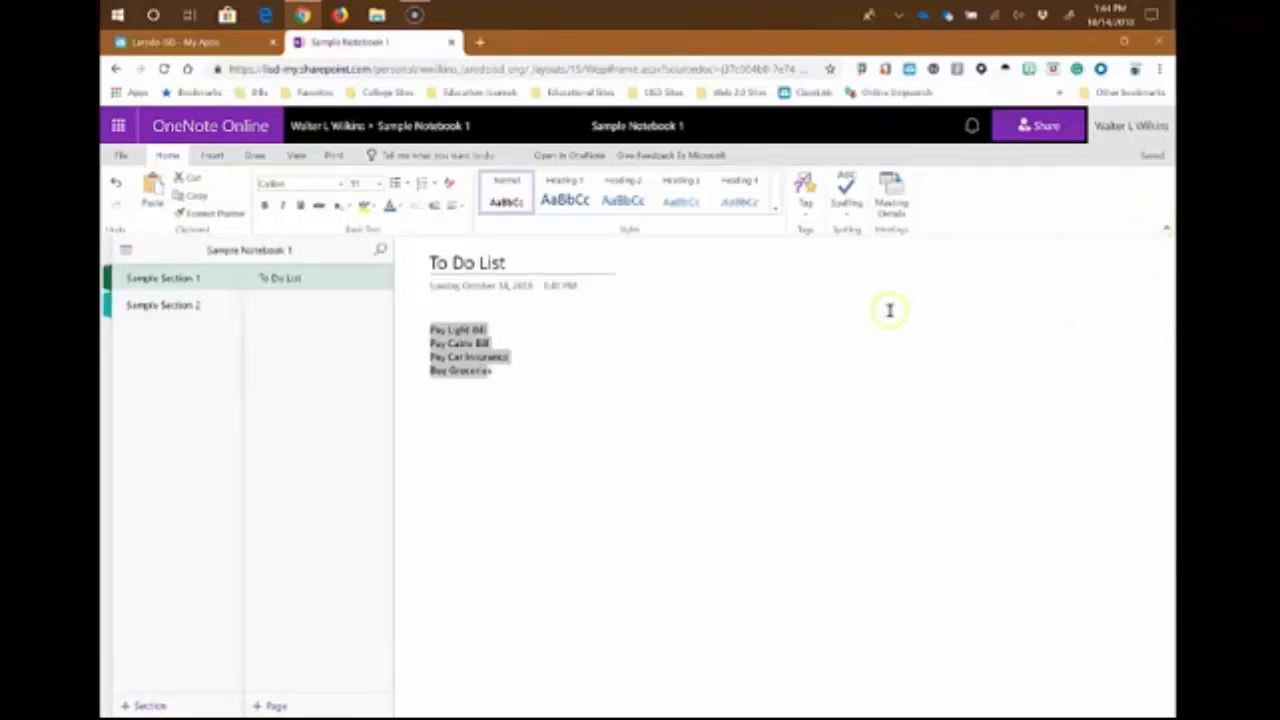
{"action": "left_click", "coordinate": [806, 222]}
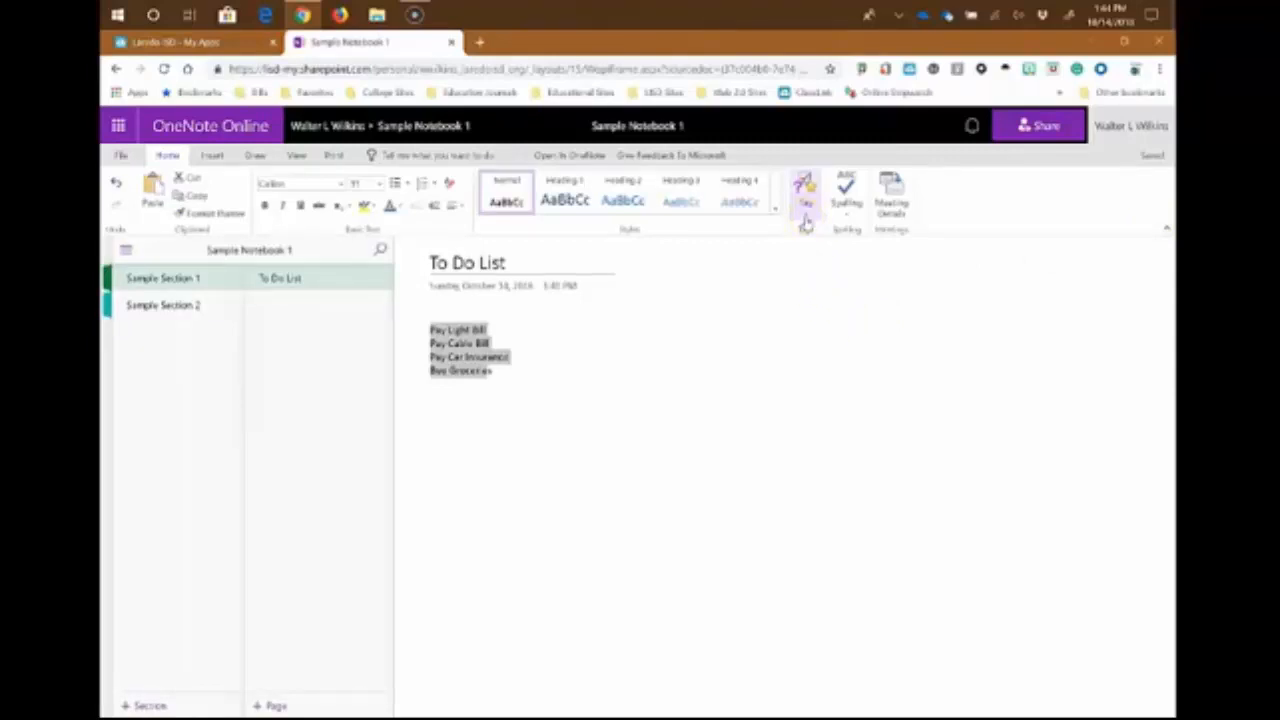
{"action": "left_click", "coordinate": [806, 220]}
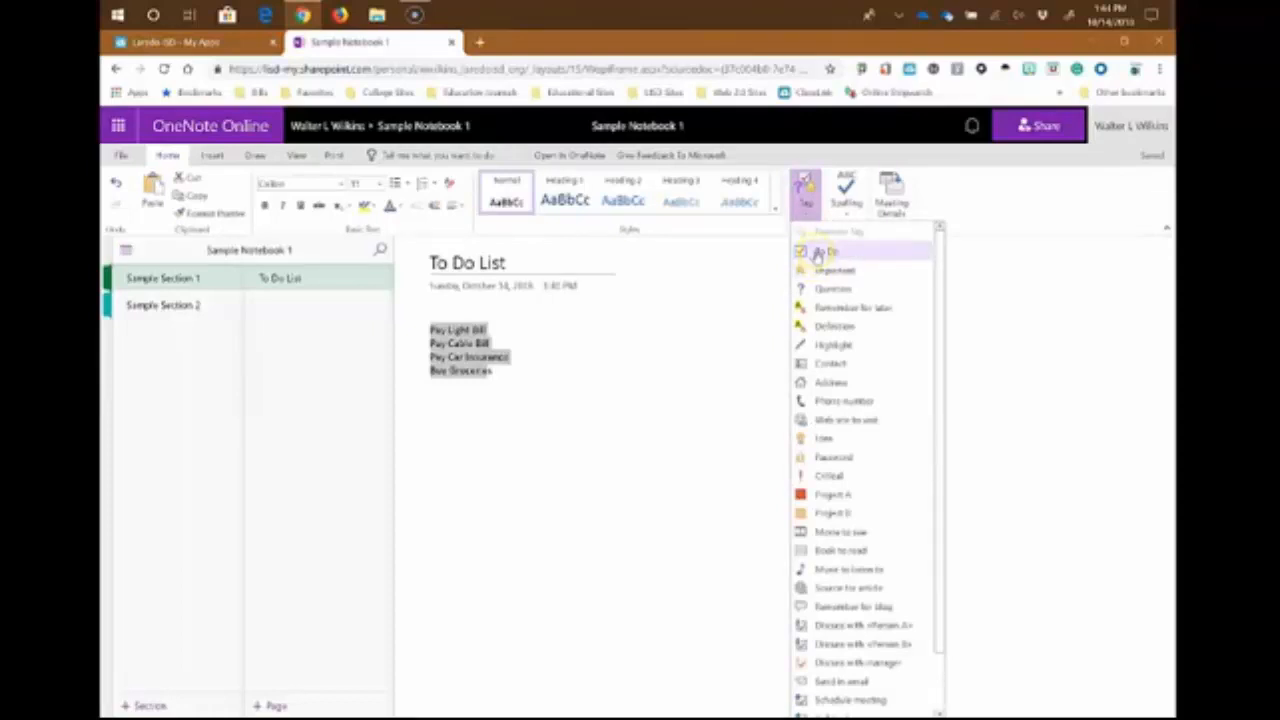
{"action": "left_click", "coordinate": [819, 253]}
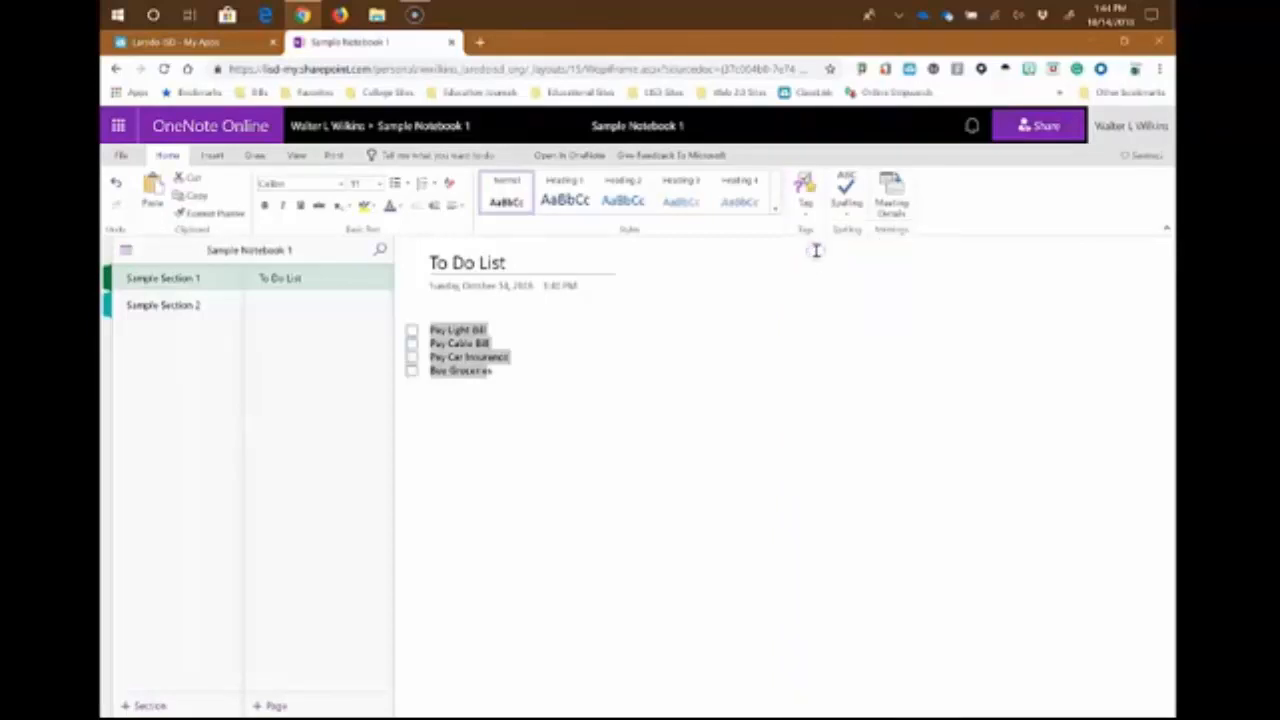
{"action": "left_click", "coordinate": [663, 418]}
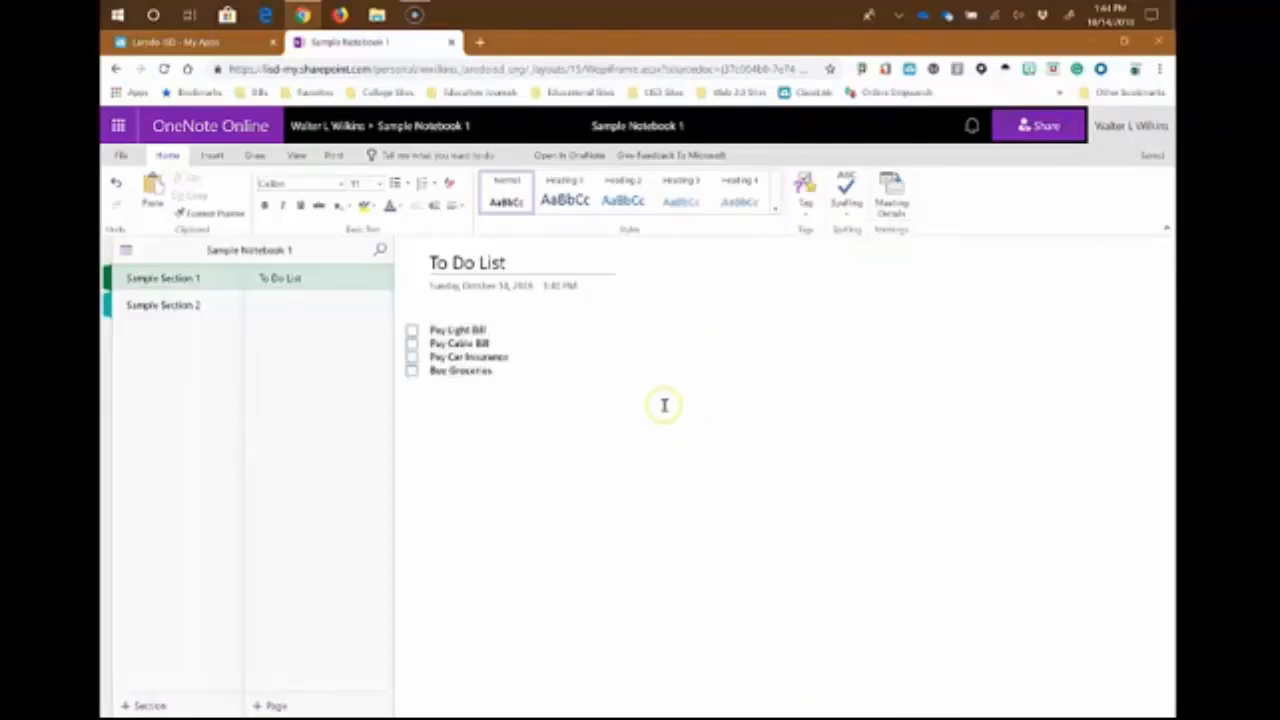
Mark "Pay Light Bill" as done and apply the Heading 1 style to all four list lines
{"action": "left_click", "coordinate": [411, 330]}
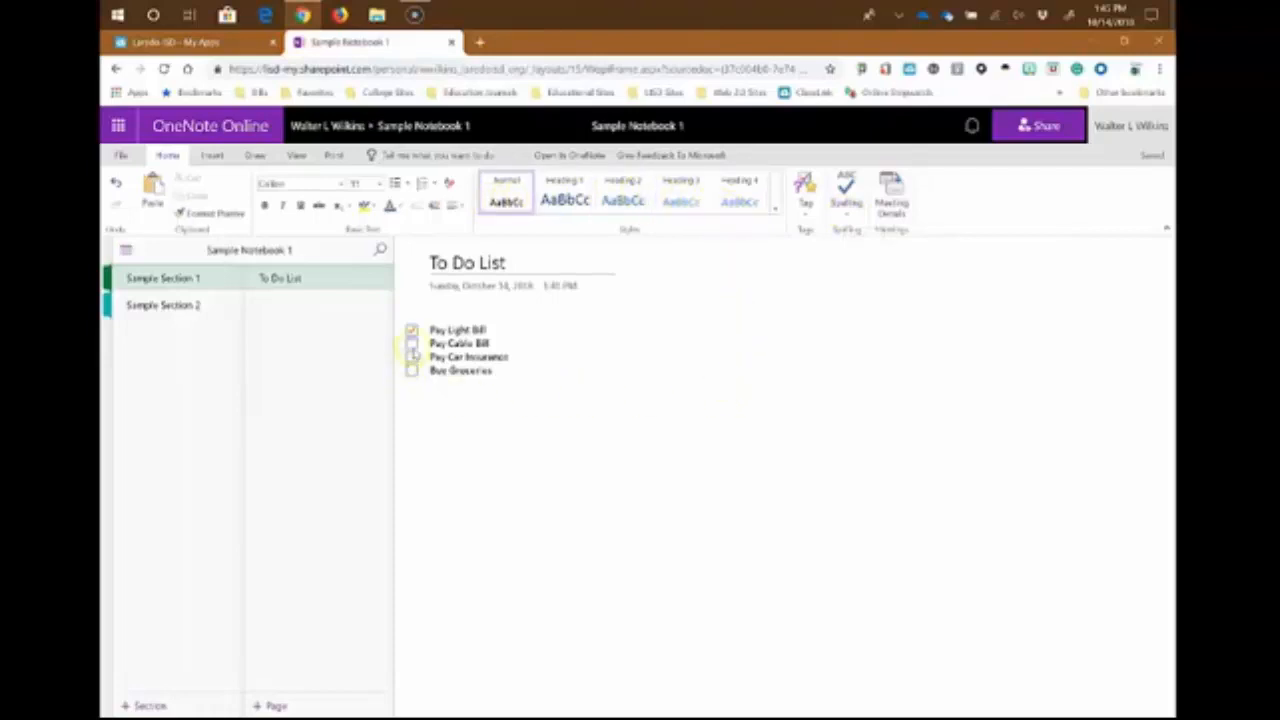
{"action": "left_click_drag", "start_coordinate": [452, 334], "coordinate": [502, 369]}
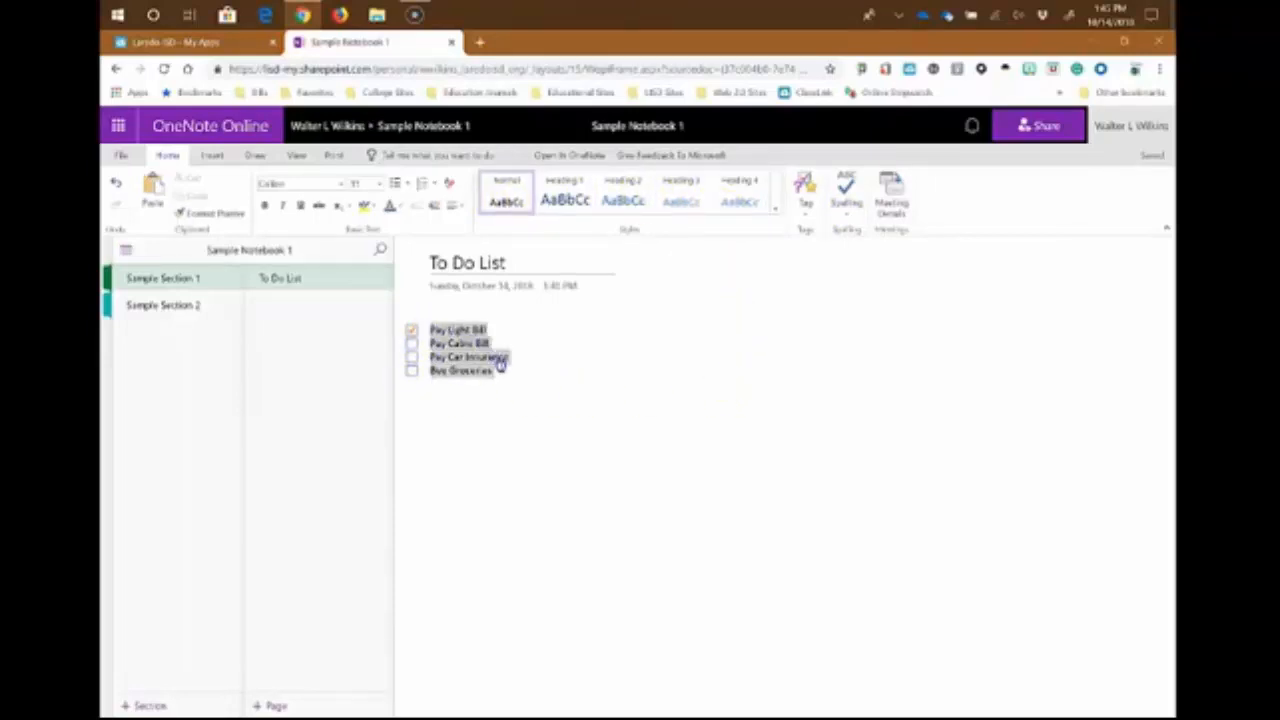
{"action": "left_click", "coordinate": [565, 203]}
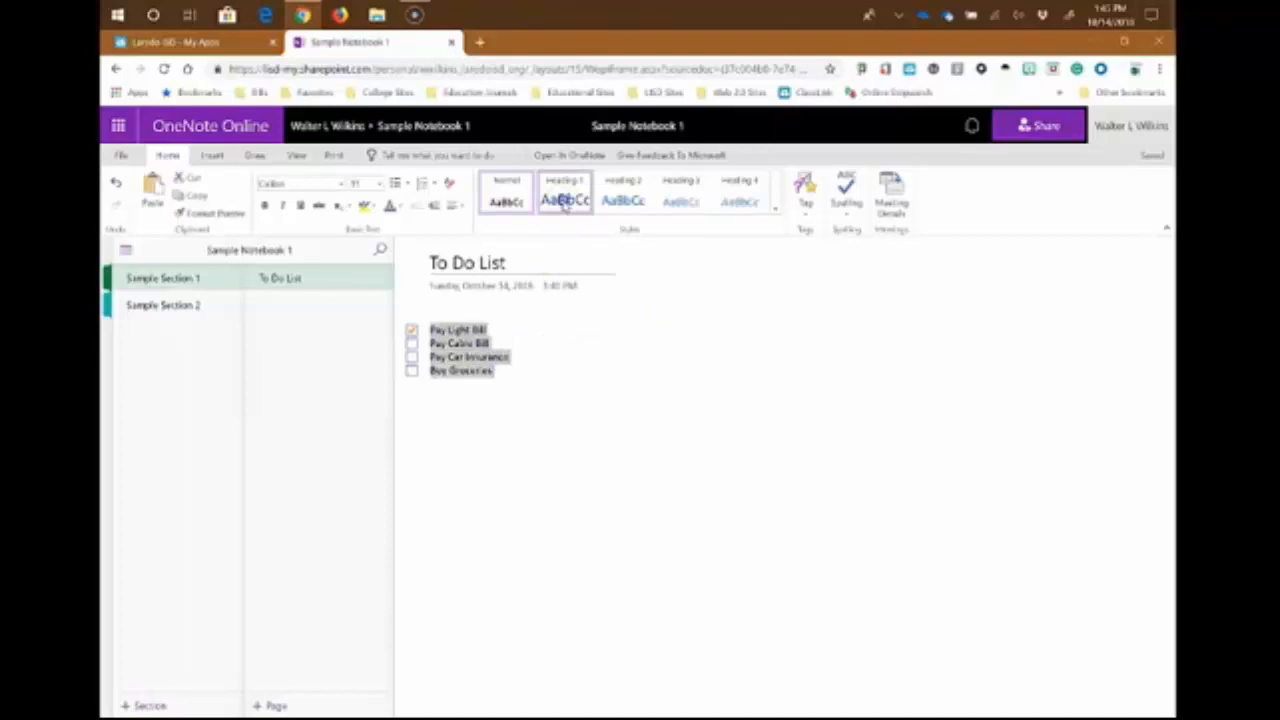
{"action": "left_click", "coordinate": [677, 377]}
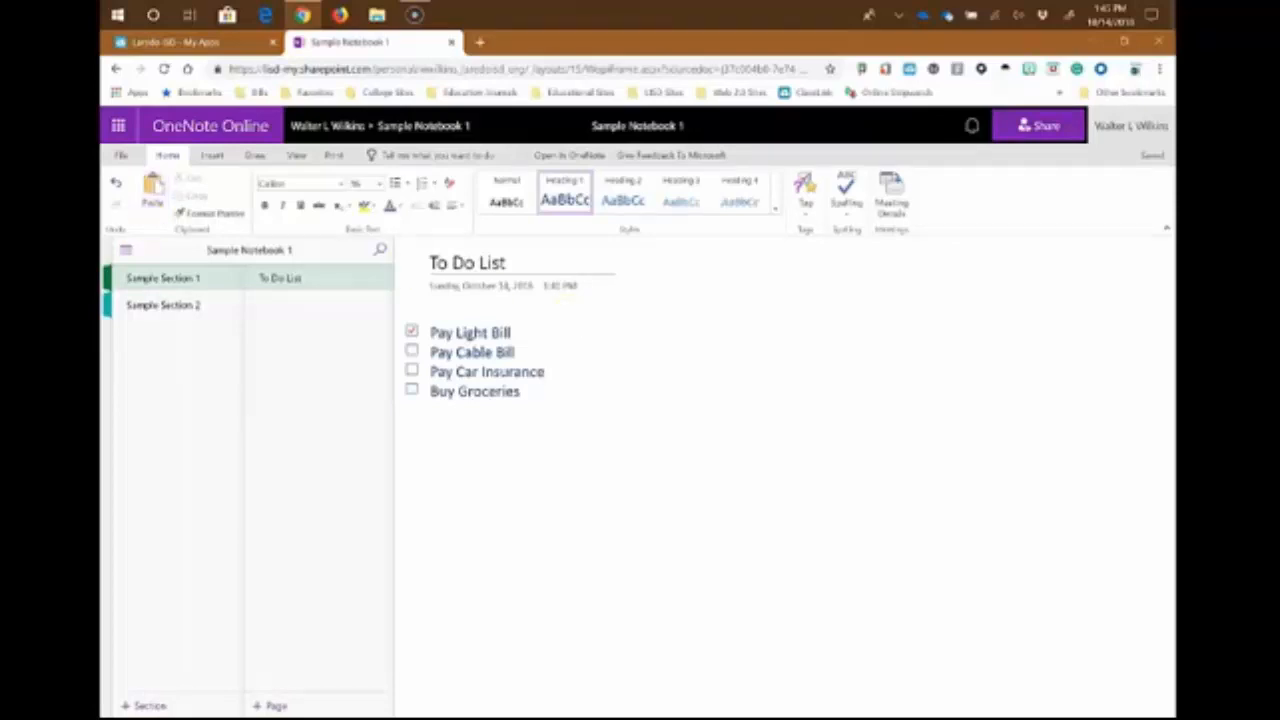
Handwrite a first name in large letters with the blue Pen, slanting upward beside the list
{"action": "left_click", "coordinate": [252, 158]}
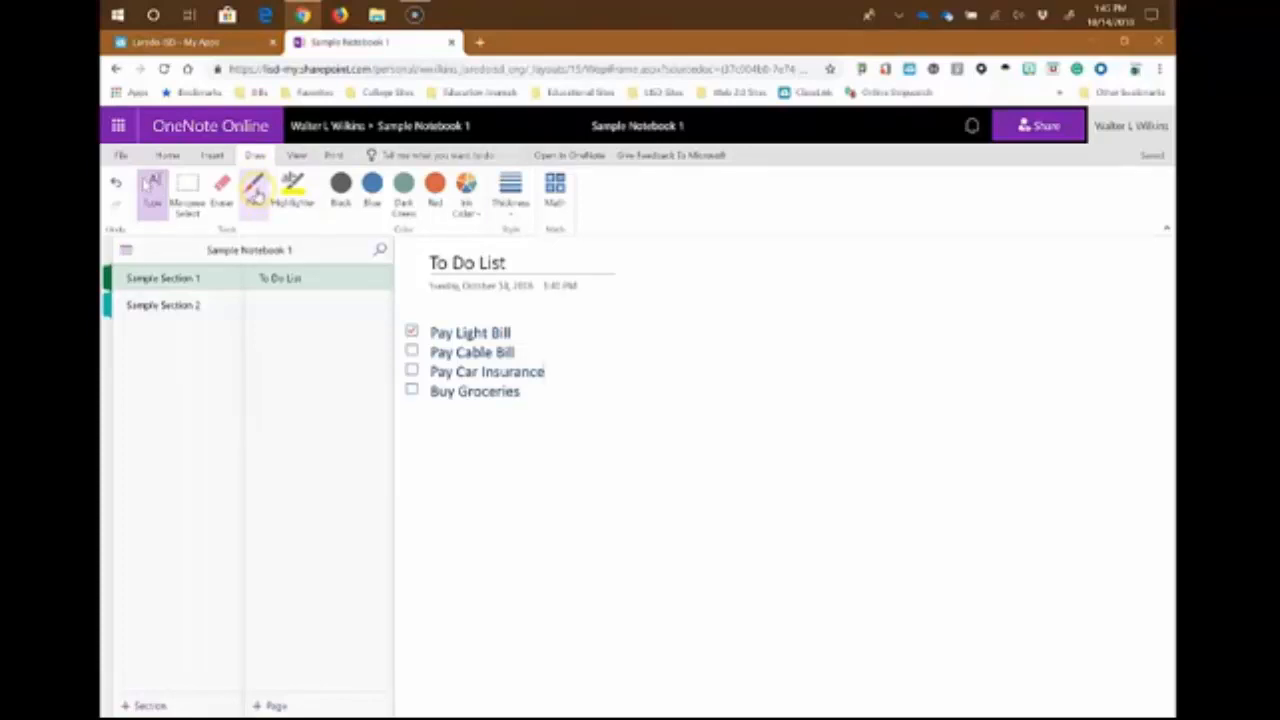
{"action": "left_click", "coordinate": [254, 190]}
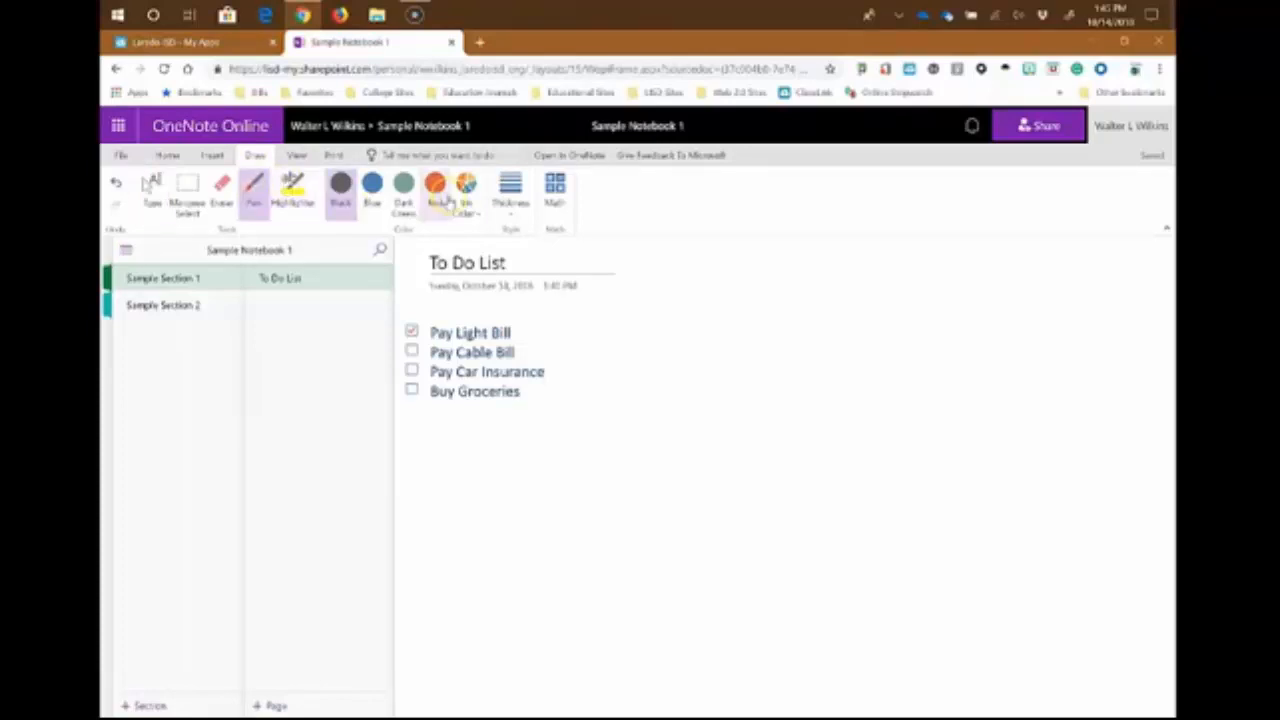
{"action": "left_click", "coordinate": [369, 194]}
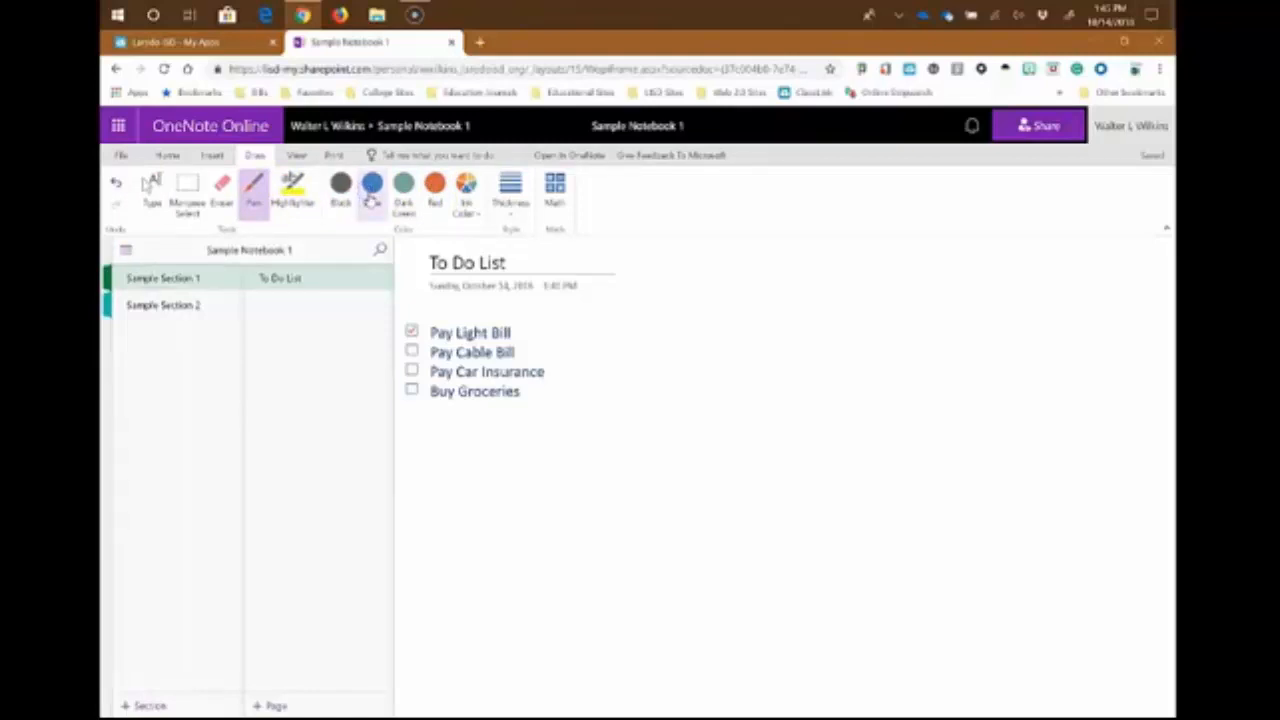
{"action": "mouse_move", "coordinate": [566, 468]}
{"action": "left_mouse_down"}
{"action": "mouse_move", "coordinate": [623, 508]}
{"action": "mouse_move", "coordinate": [666, 505]}
{"action": "left_mouse_up"}
{"action": "left_click_drag", "start_coordinate": [708, 444], "coordinate": [734, 451]}
{"action": "left_click_drag", "start_coordinate": [683, 347], "coordinate": [745, 452]}
{"action": "mouse_move", "coordinate": [709, 350]}
{"action": "left_mouse_down"}
{"action": "mouse_move", "coordinate": [762, 412]}
{"action": "mouse_move", "coordinate": [781, 366]}
{"action": "mouse_move", "coordinate": [795, 403]}
{"action": "left_mouse_up"}
{"action": "mouse_move", "coordinate": [799, 343]}
{"action": "left_mouse_down"}
{"action": "mouse_move", "coordinate": [814, 371]}
{"action": "mouse_move", "coordinate": [818, 327]}
{"action": "left_mouse_up"}
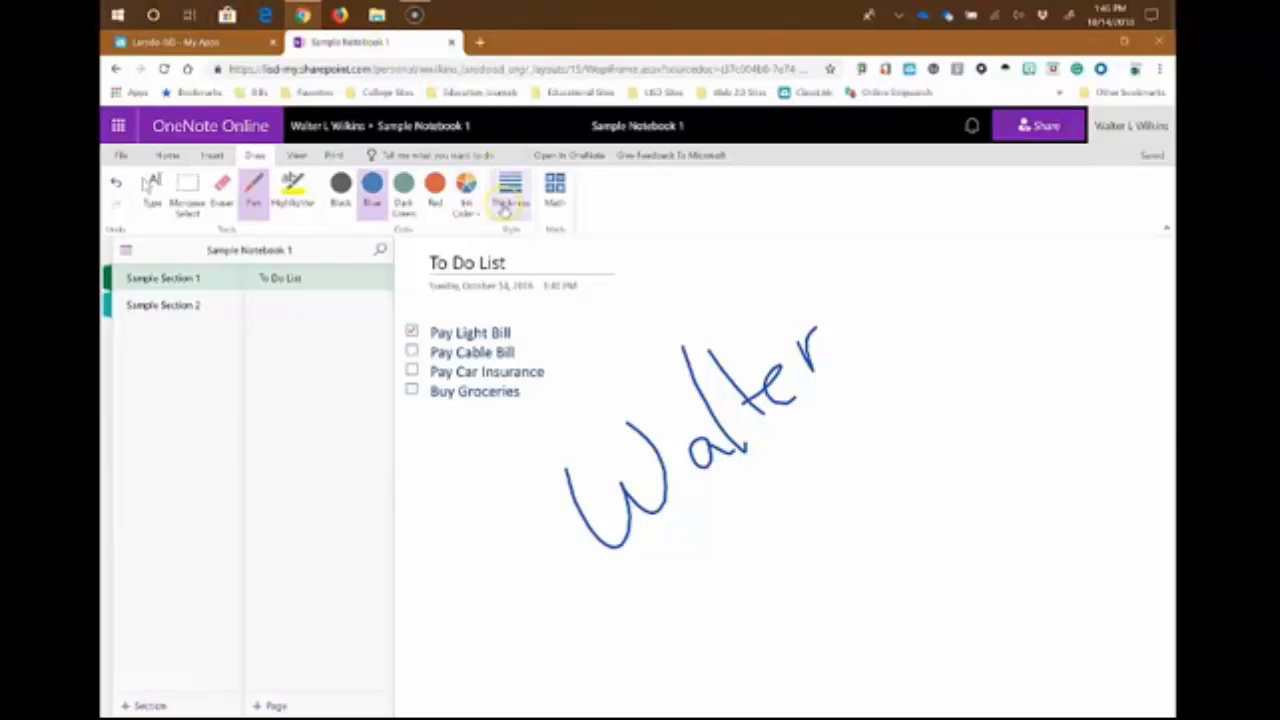
Start the Math tool and handwrite the equation 1 + 2 = 3 in blue ink below the handwritten name
{"action": "left_click", "coordinate": [555, 206]}
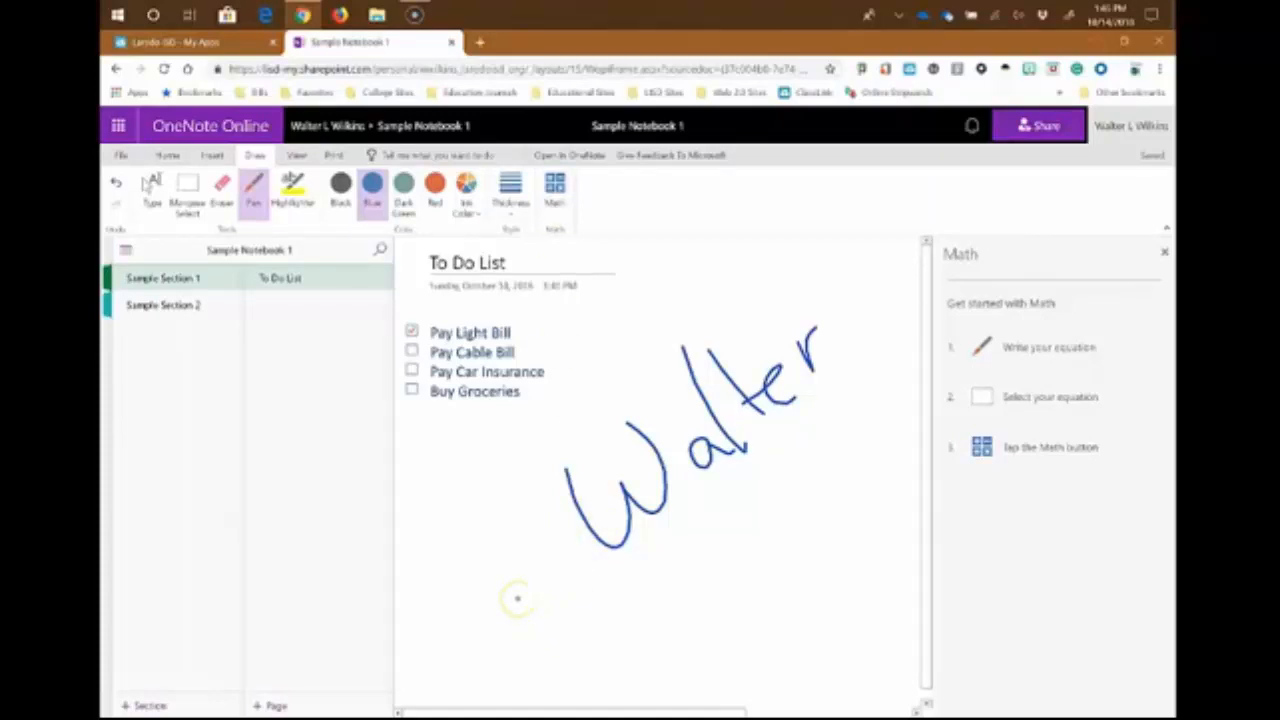
{"action": "left_click_drag", "start_coordinate": [490, 576], "coordinate": [492, 636]}
{"action": "mouse_move", "coordinate": [548, 576]}
{"action": "left_mouse_down"}
{"action": "mouse_move", "coordinate": [548, 612]}
{"action": "mouse_move", "coordinate": [564, 602]}
{"action": "mouse_move", "coordinate": [656, 636]}
{"action": "left_mouse_up"}
{"action": "mouse_move", "coordinate": [668, 587]}
{"action": "left_mouse_down"}
{"action": "mouse_move", "coordinate": [700, 585]}
{"action": "mouse_move", "coordinate": [710, 612]}
{"action": "mouse_move", "coordinate": [768, 606]}
{"action": "mouse_move", "coordinate": [742, 646]}
{"action": "left_mouse_up"}
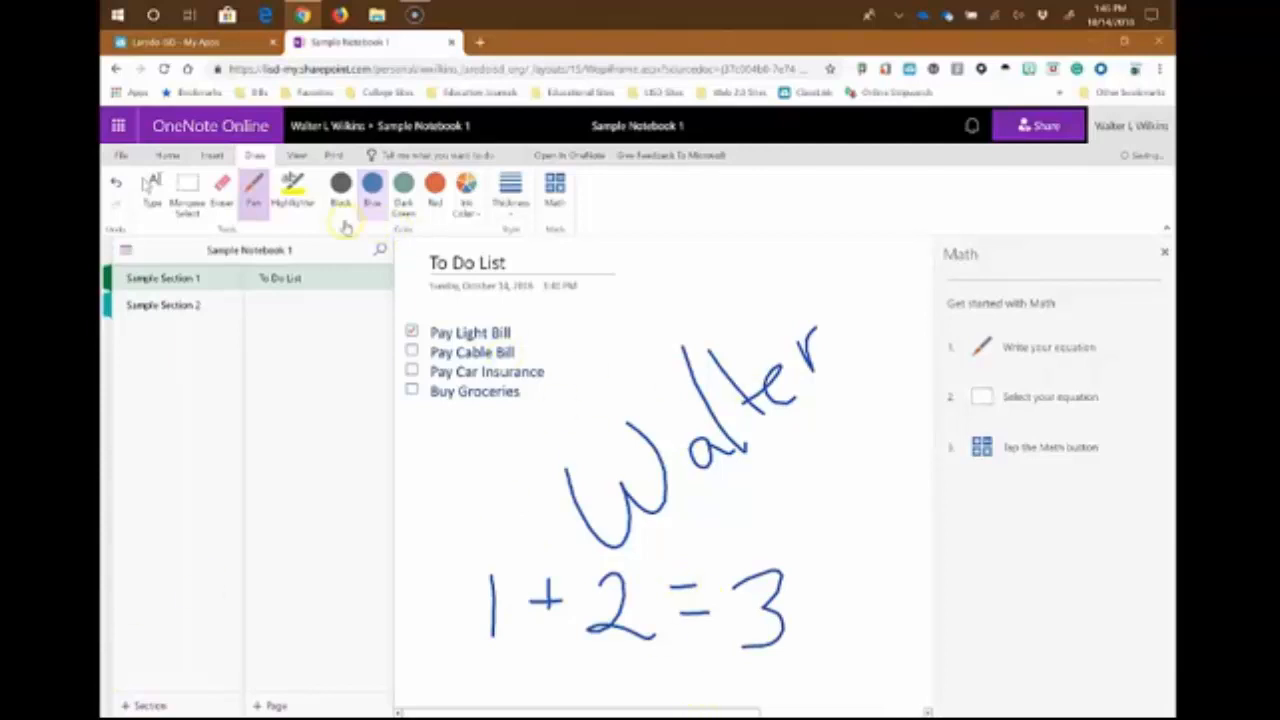
{"action": "left_click", "coordinate": [221, 185]}
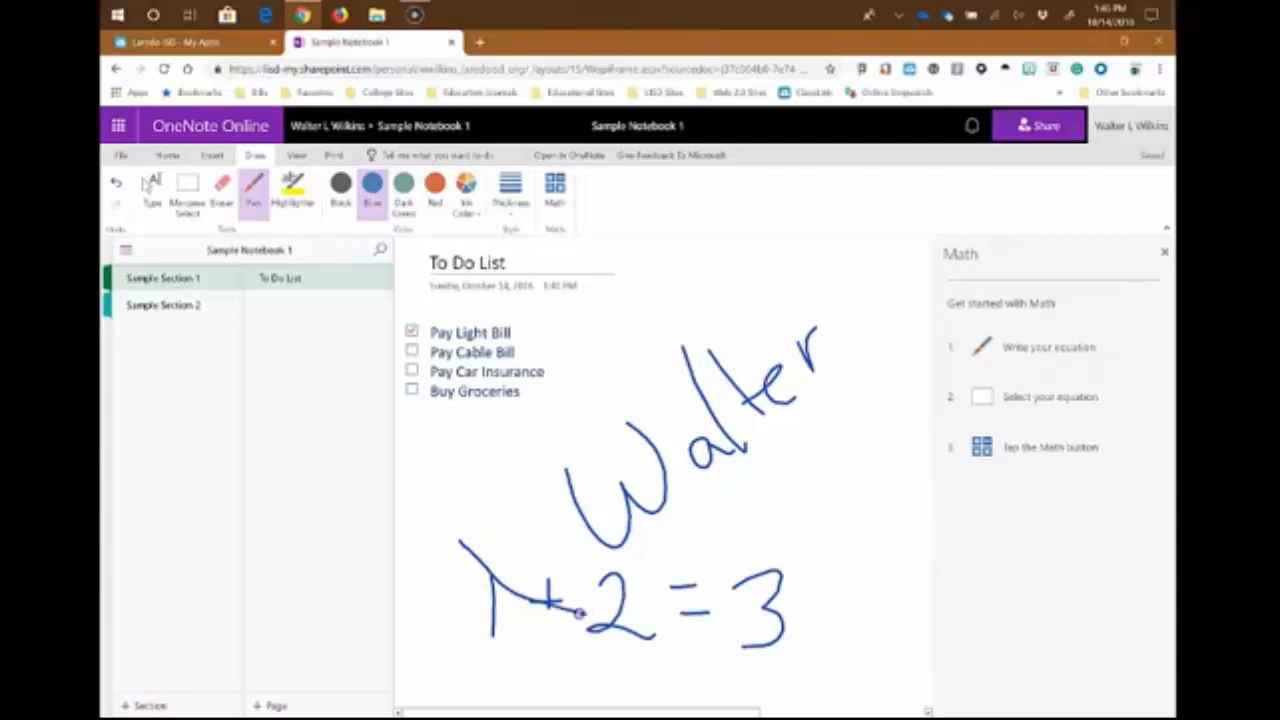
{"action": "left_click_drag", "start_coordinate": [586, 612], "coordinate": [457, 542]}
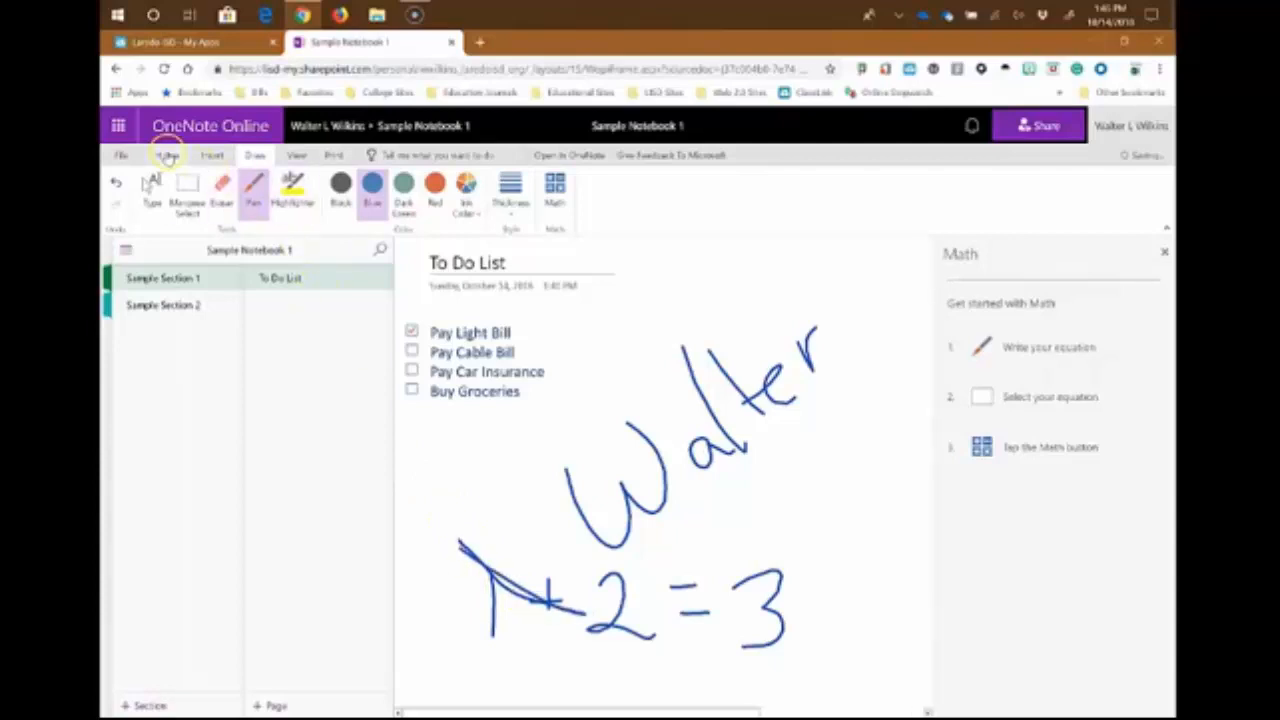
{"action": "left_click", "coordinate": [116, 184]}
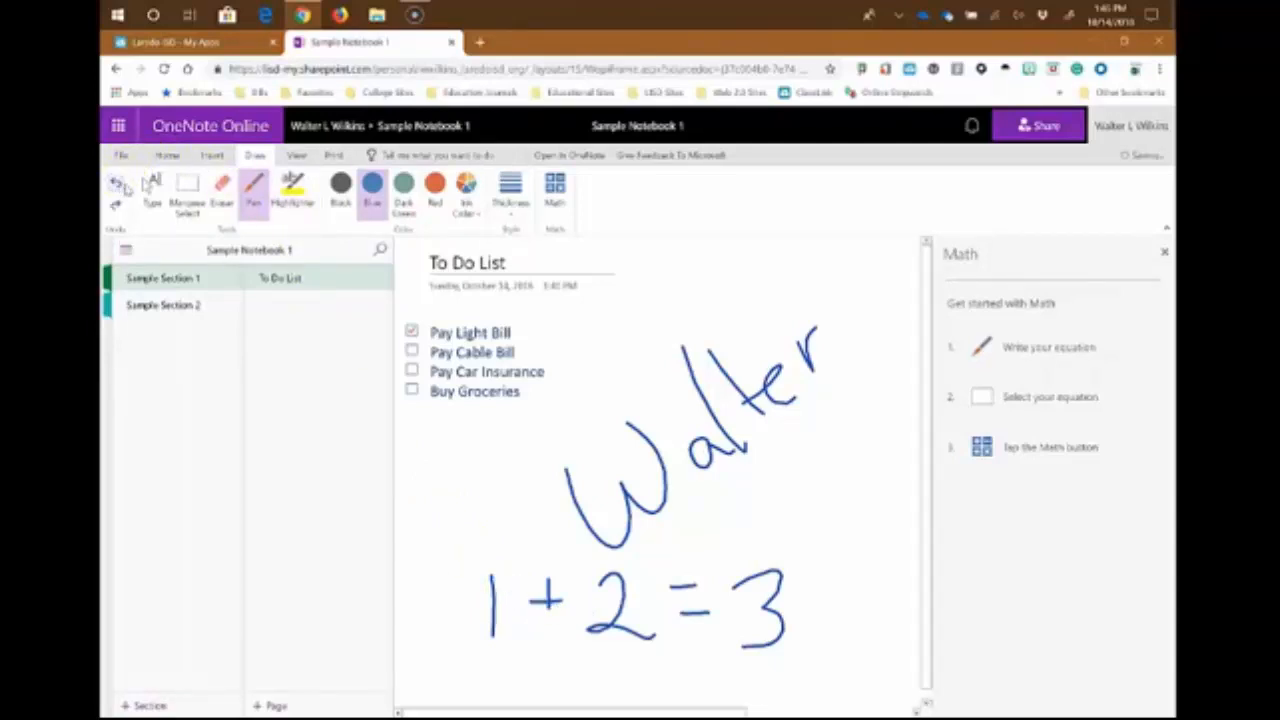
Select the whole handwritten equation 1 + 2 = 3 and convert it with Ink to Math
{"action": "left_click", "coordinate": [187, 192]}
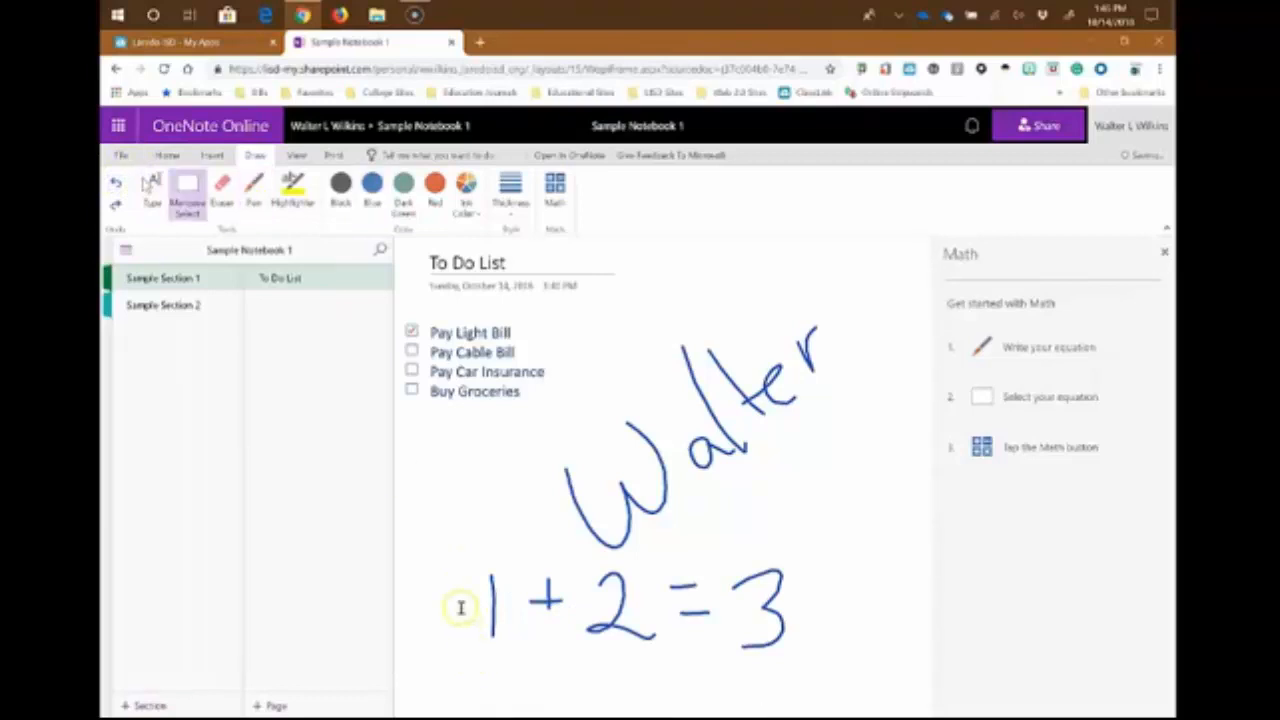
{"action": "mouse_move", "coordinate": [461, 551]}
{"action": "left_mouse_down"}
{"action": "mouse_move", "coordinate": [625, 615]}
{"action": "mouse_move", "coordinate": [831, 663]}
{"action": "left_mouse_up"}
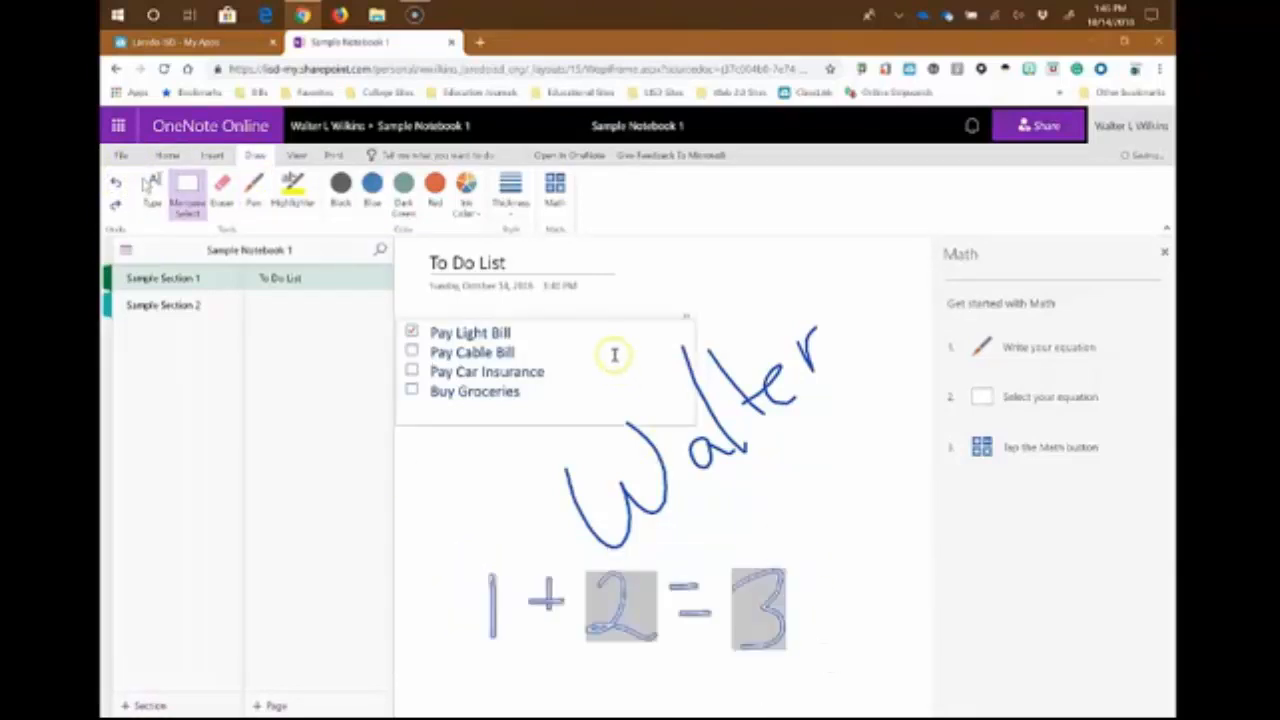
{"action": "left_click", "coordinate": [552, 190]}
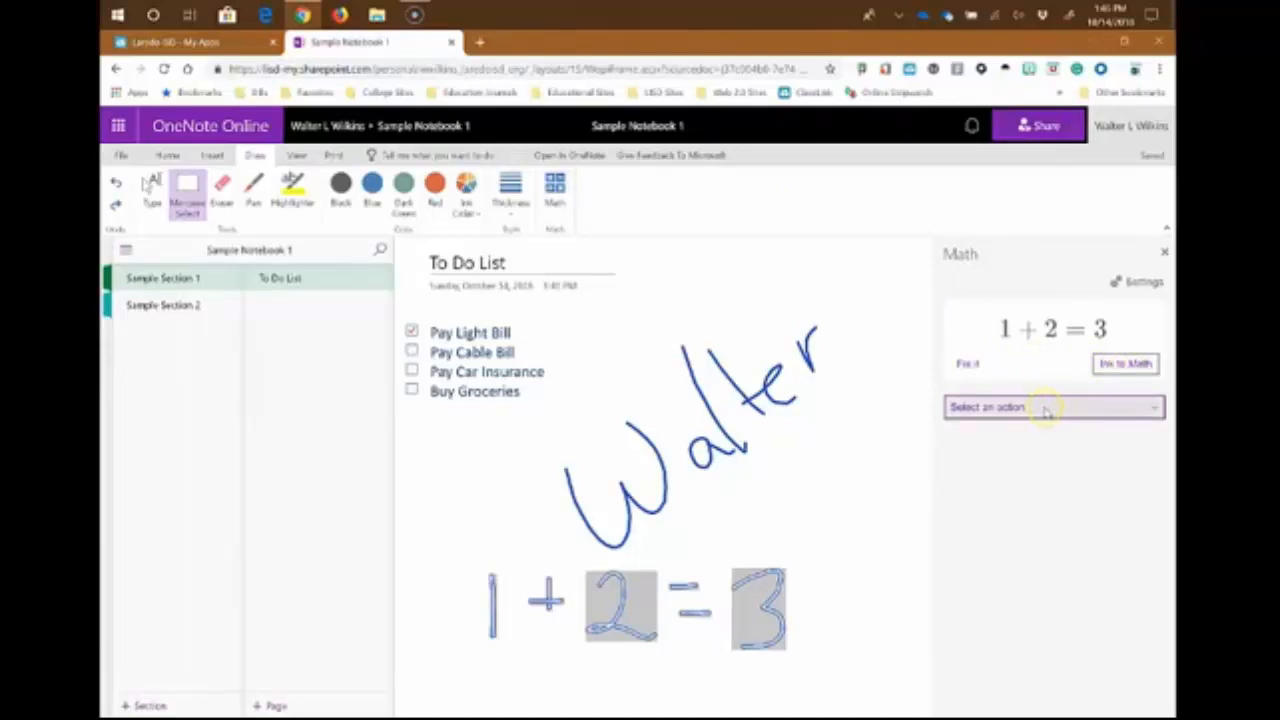
{"action": "left_click", "coordinate": [1108, 369]}
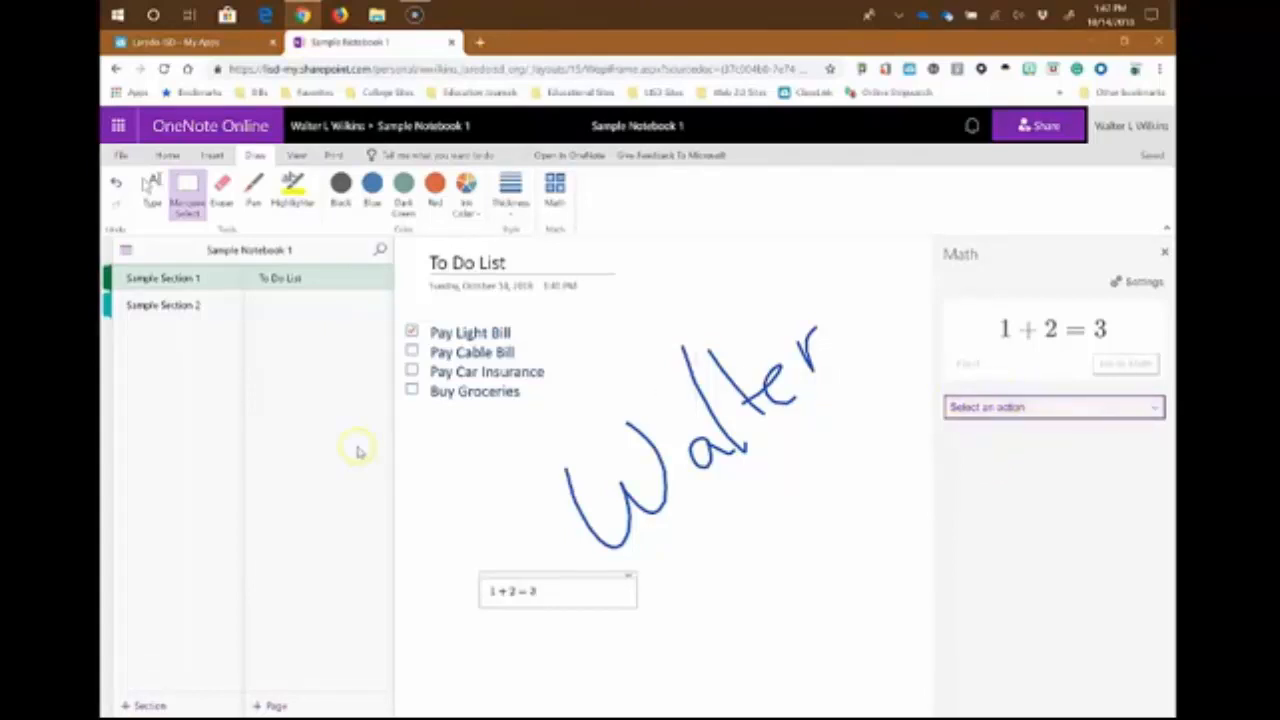
Title the untitled page in Sample Section 2 "Research Ideas"
{"action": "left_click", "coordinate": [148, 306]}
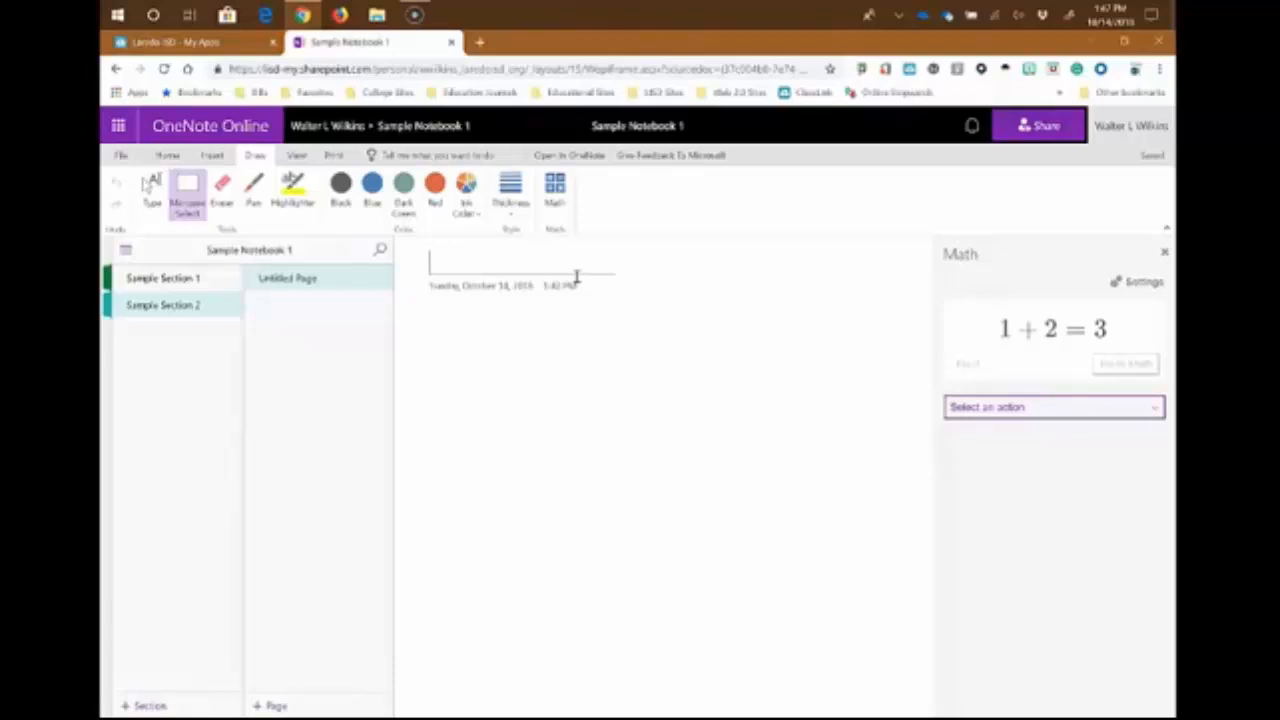
{"action": "type", "text": "Resea"}
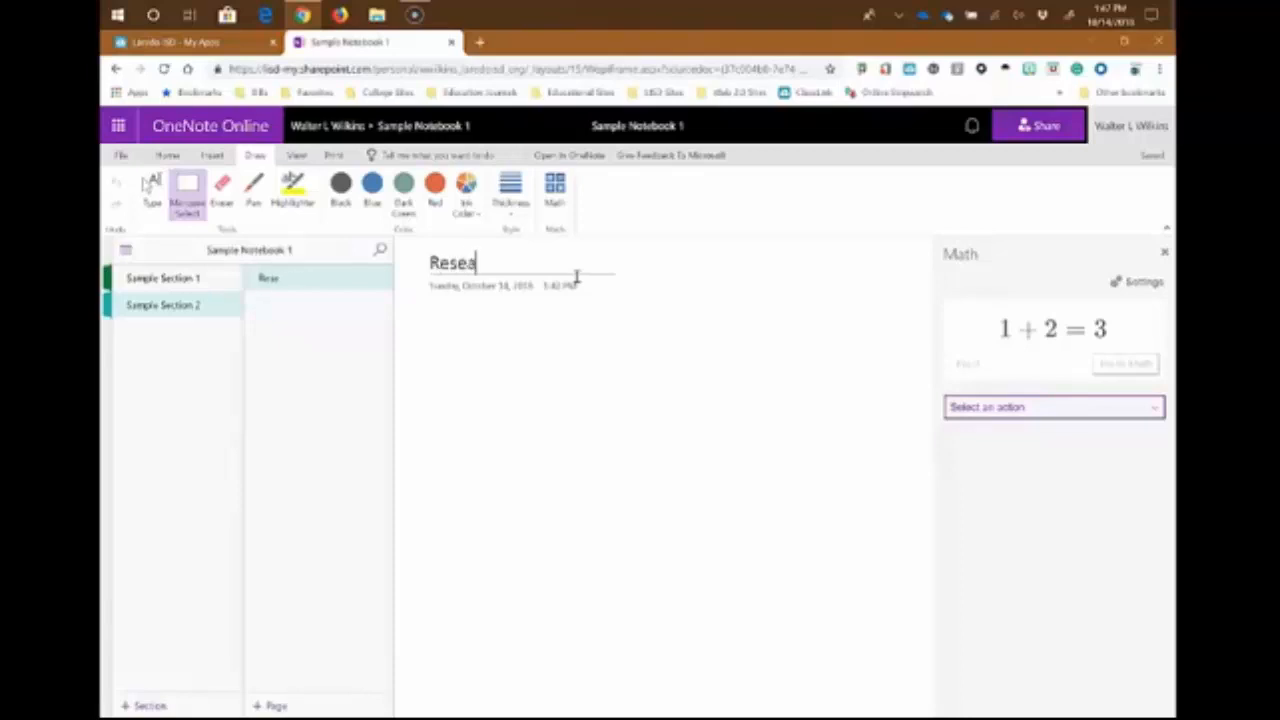
{"action": "type", "text": "rch Ideas"}
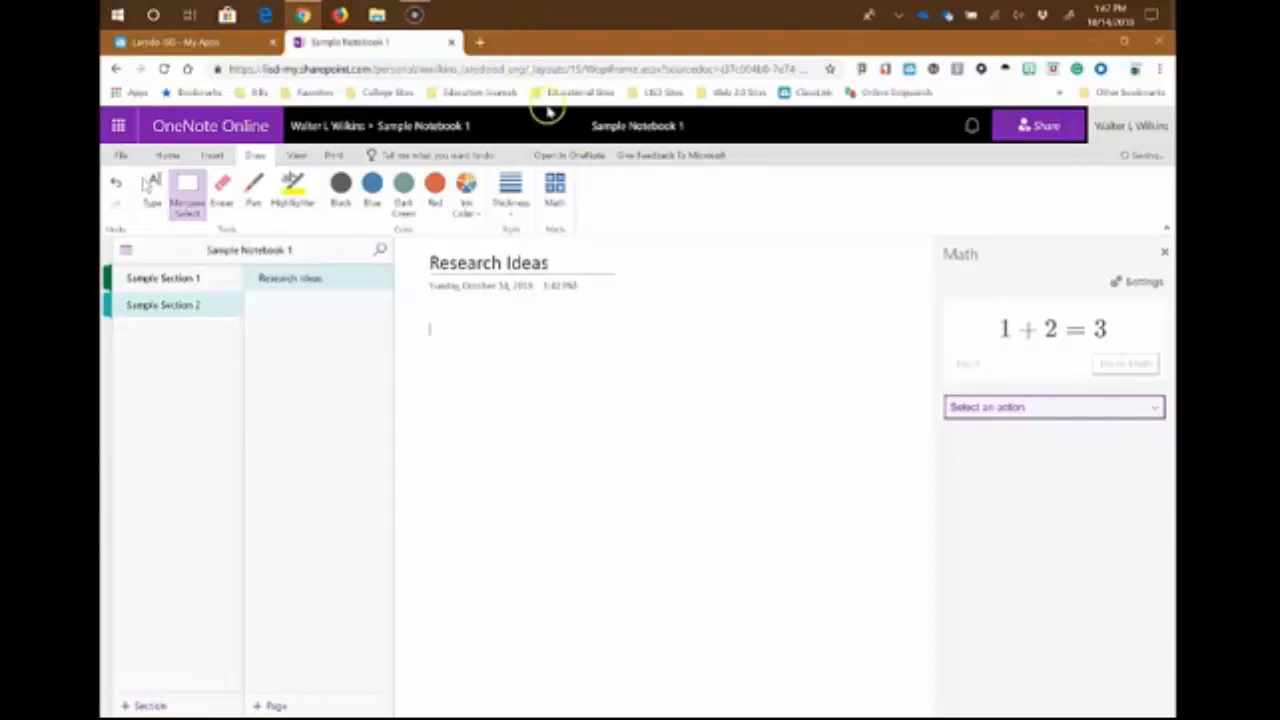
Open the bookmarked International Journal of Multicultural Education in a new browser tab and go to the current issue's table of contents
{"action": "left_click", "coordinate": [479, 43]}
{"action": "left_click", "coordinate": [481, 92]}
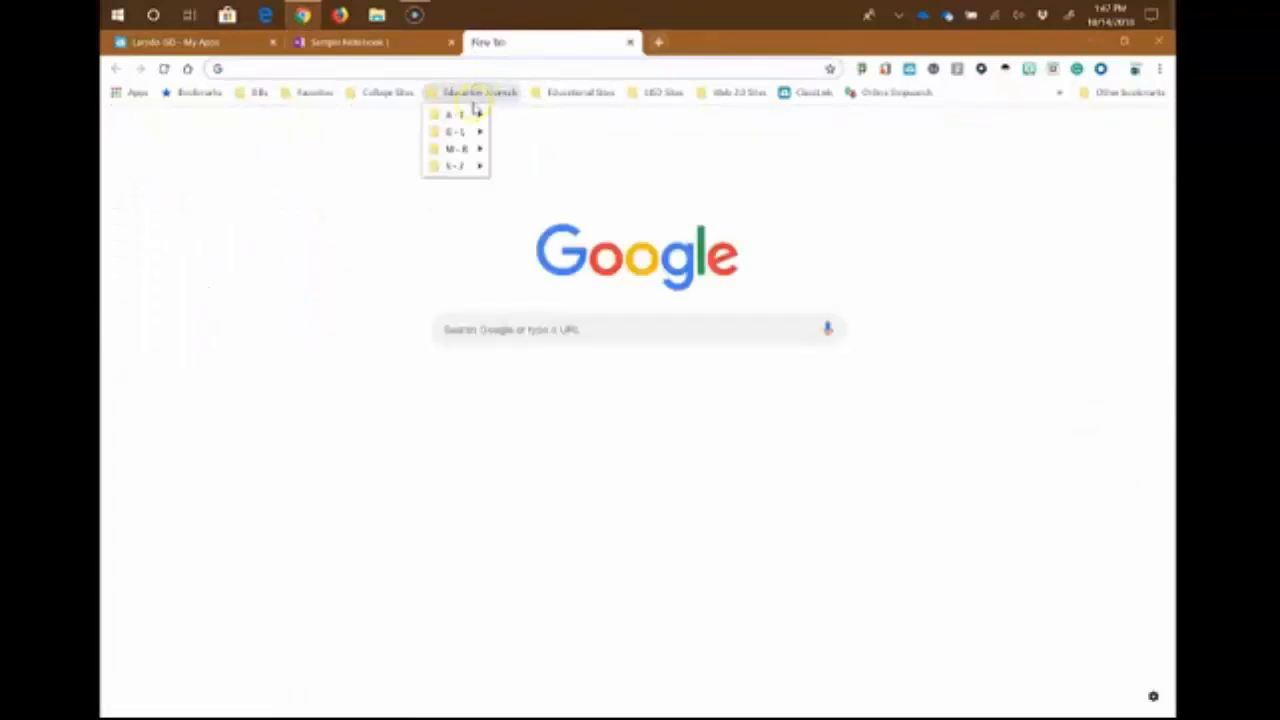
{"action": "mouse_move", "coordinate": [474, 141]}
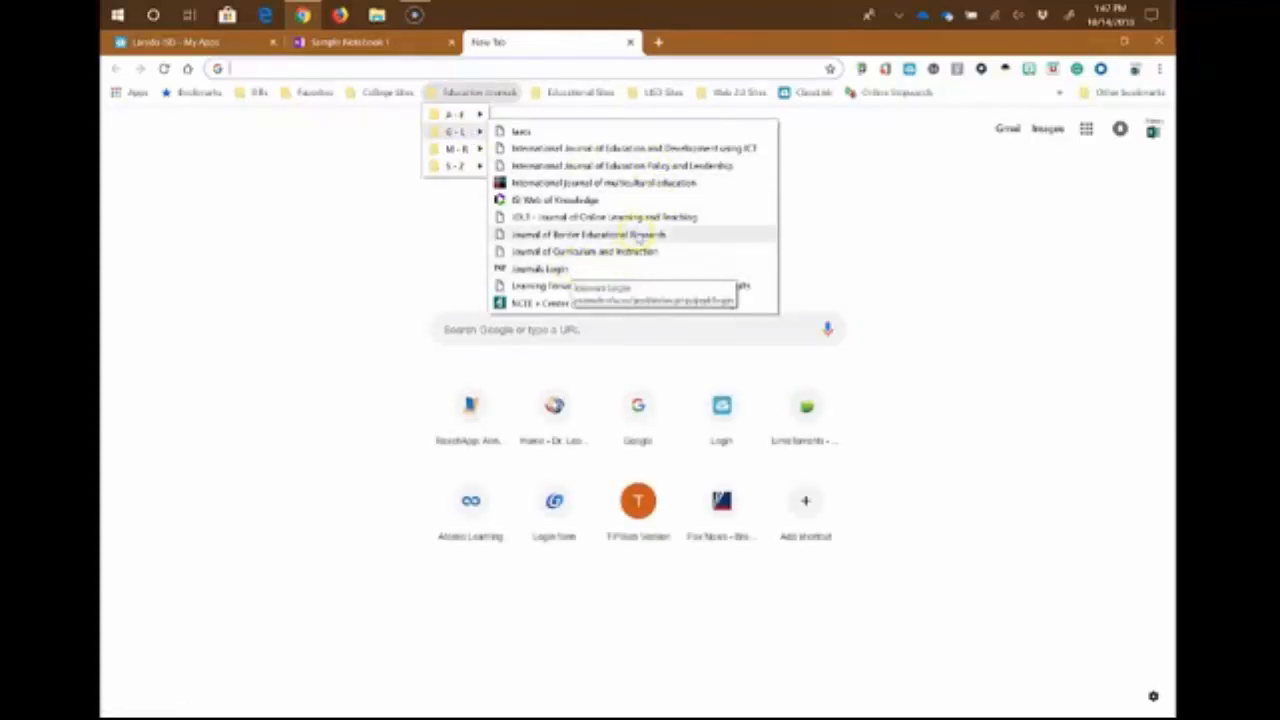
{"action": "left_click", "coordinate": [649, 182]}
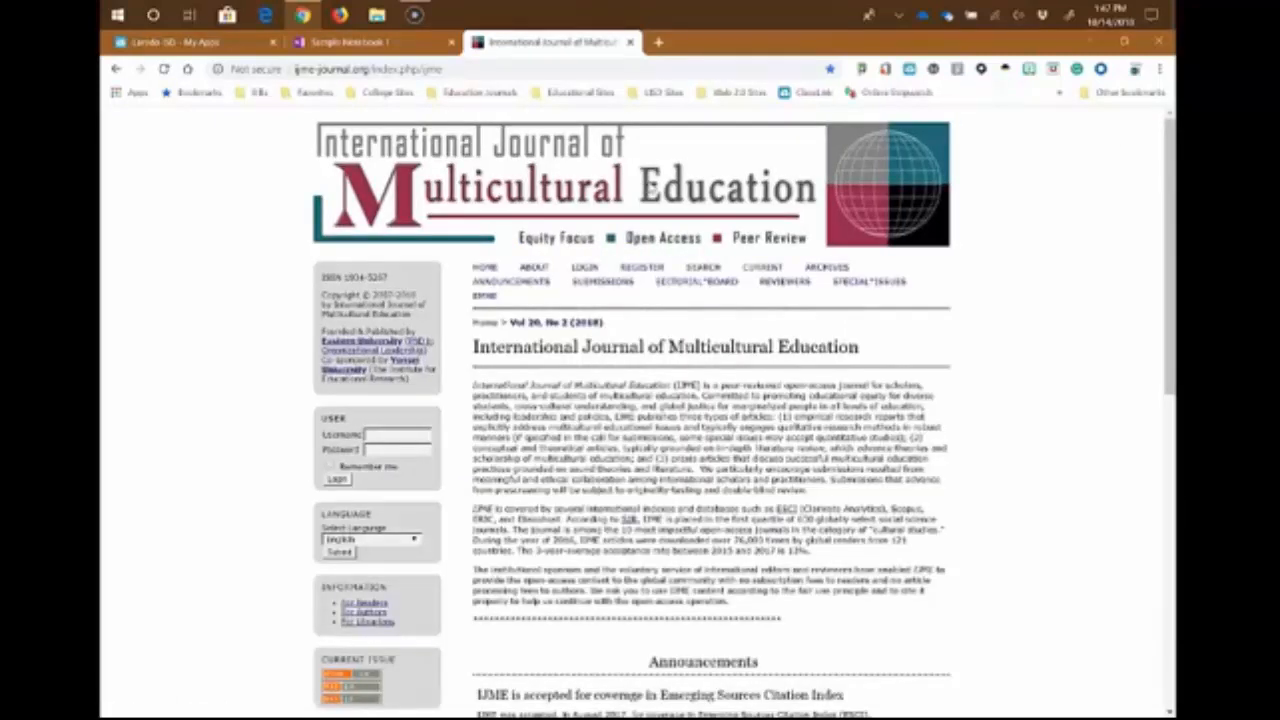
{"action": "scroll", "coordinate": [1052, 352], "scroll_direction": "down", "scroll_amount": 5}
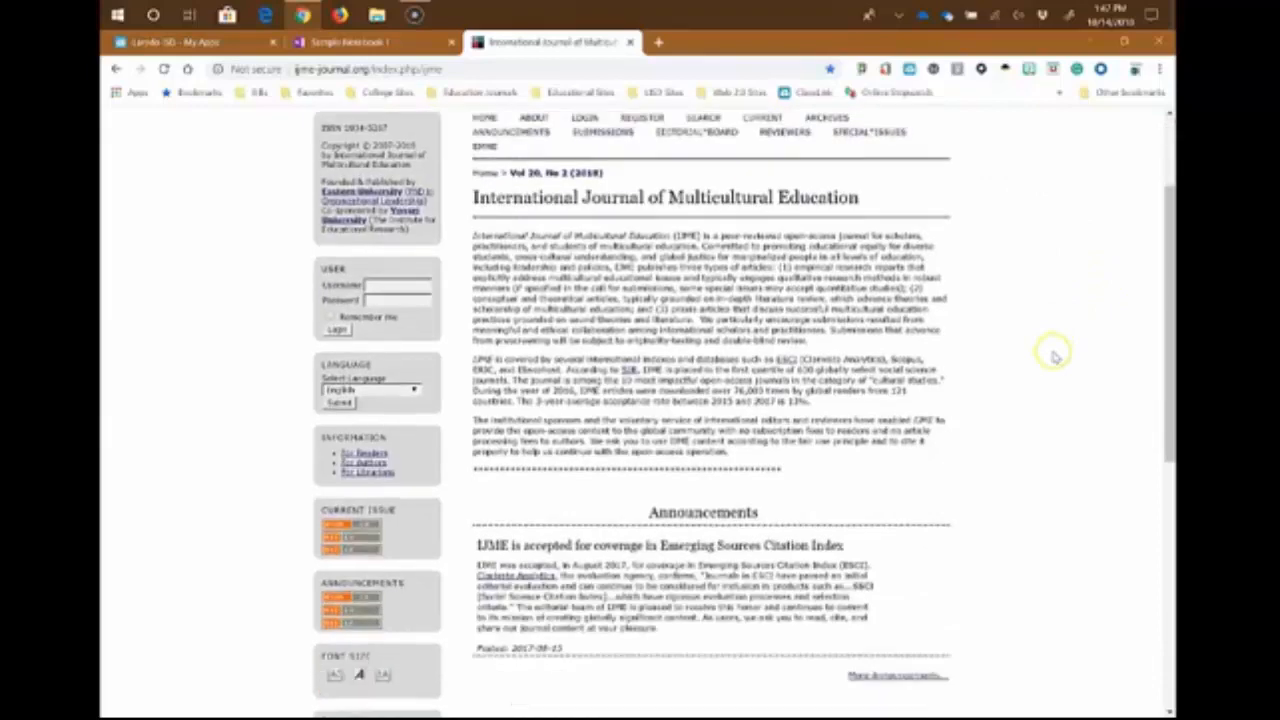
{"action": "scroll", "coordinate": [1055, 357], "scroll_direction": "down", "scroll_amount": 2}
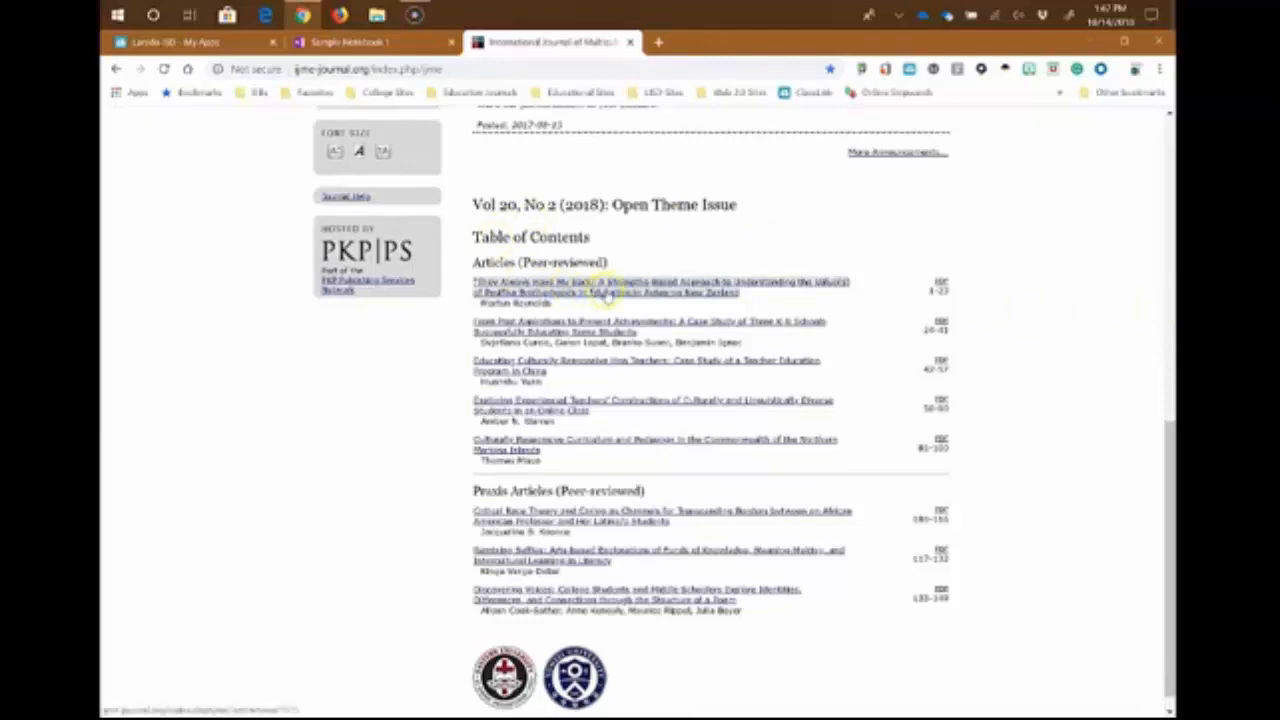
Open the first peer-reviewed article, "They Always Have My Back", and copy the text from its title through the end of the abstract
{"action": "left_click", "coordinate": [605, 289]}
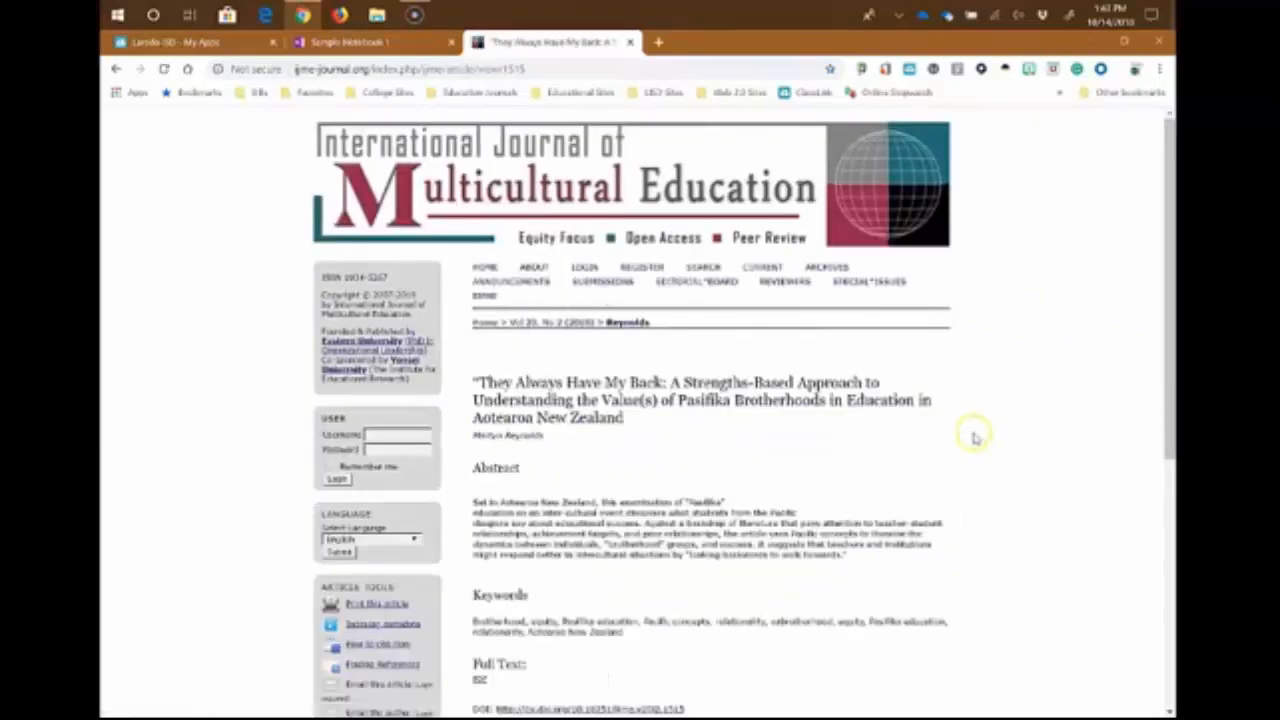
{"action": "scroll", "coordinate": [910, 428], "scroll_direction": "down", "scroll_amount": 3}
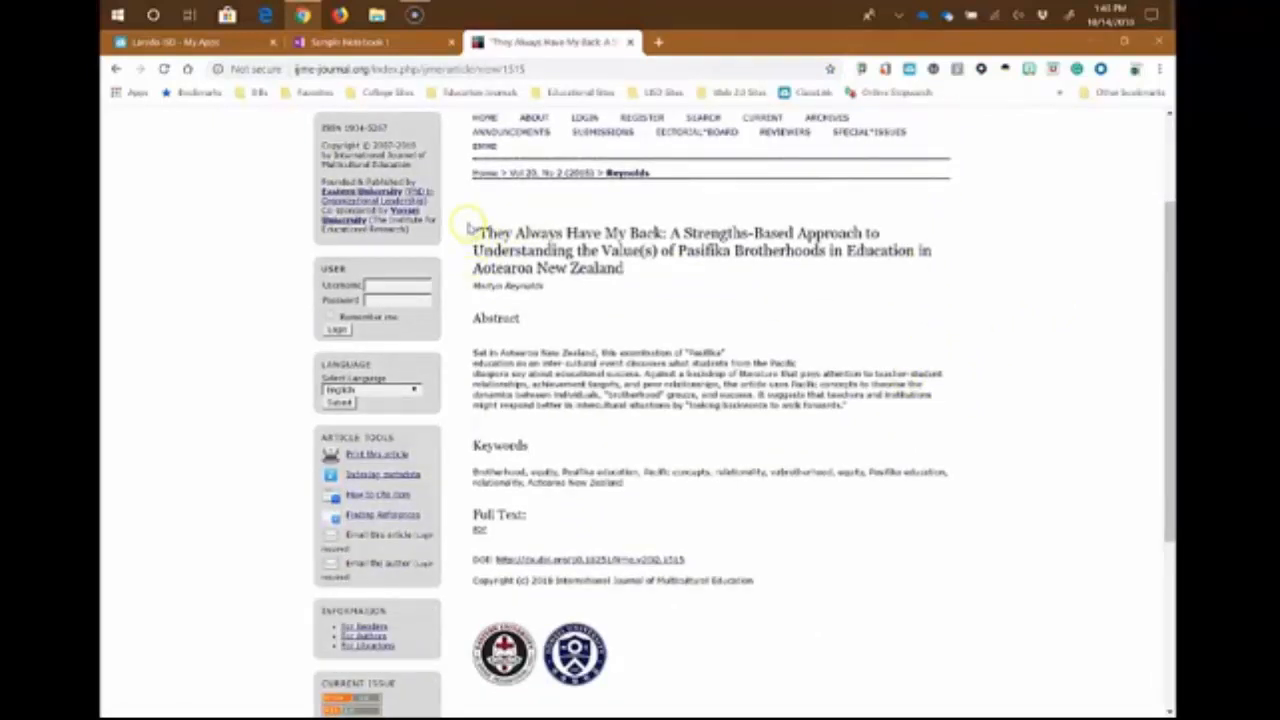
{"action": "left_click_drag", "start_coordinate": [468, 228], "coordinate": [820, 416]}
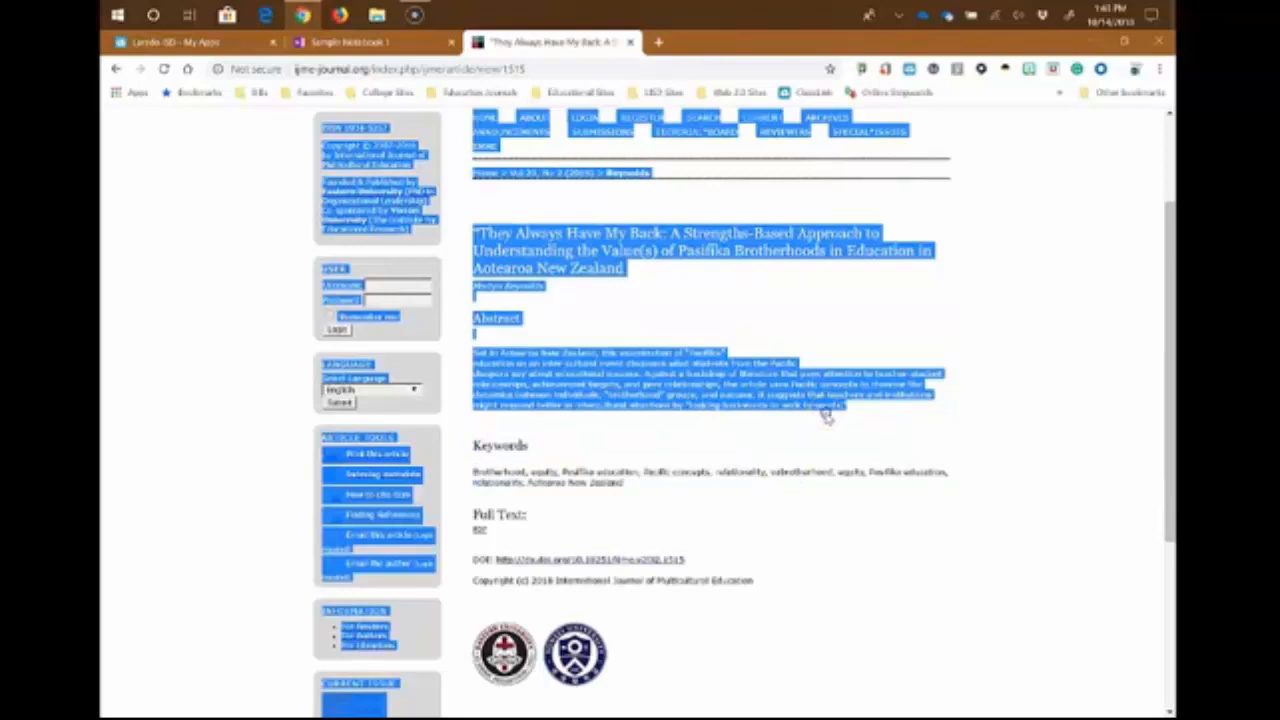
{"action": "left_click", "coordinate": [829, 408]}
{"action": "left_click_drag", "start_coordinate": [848, 412], "coordinate": [474, 228]}
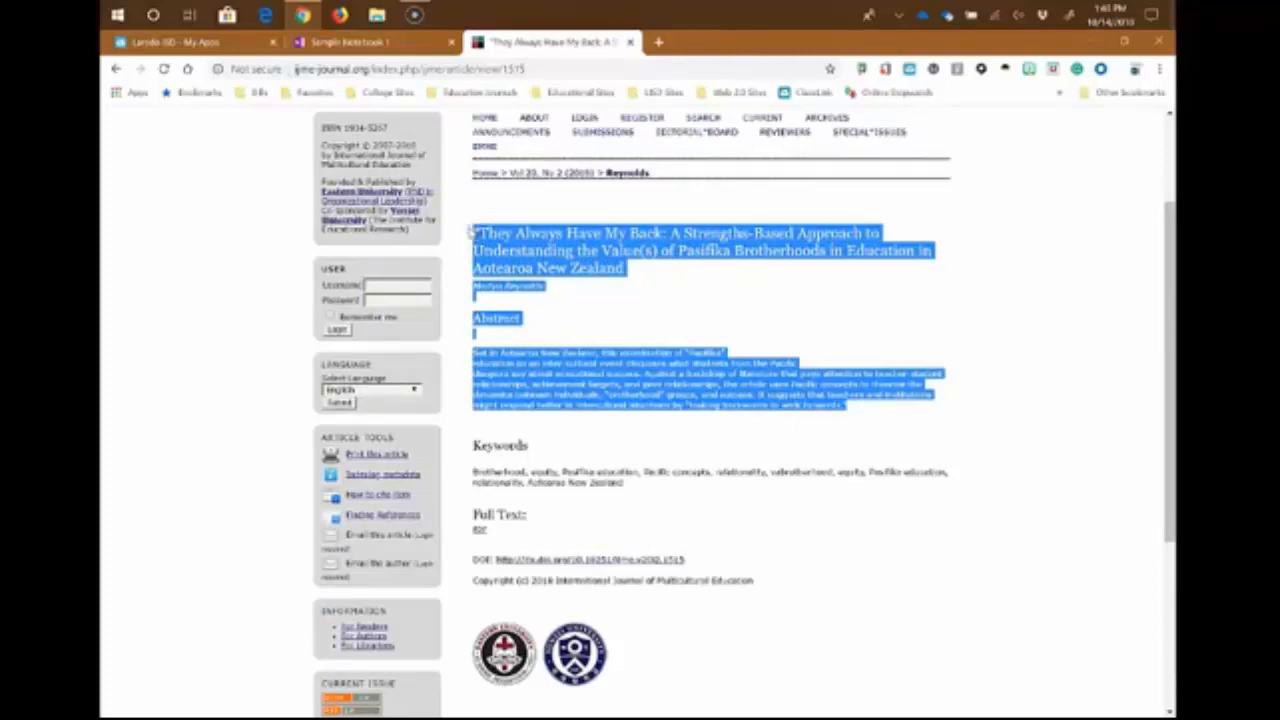
Switch back to OneNote Online and paste the copied article title and abstract into the Research Ideas page
{"action": "left_click", "coordinate": [370, 44]}
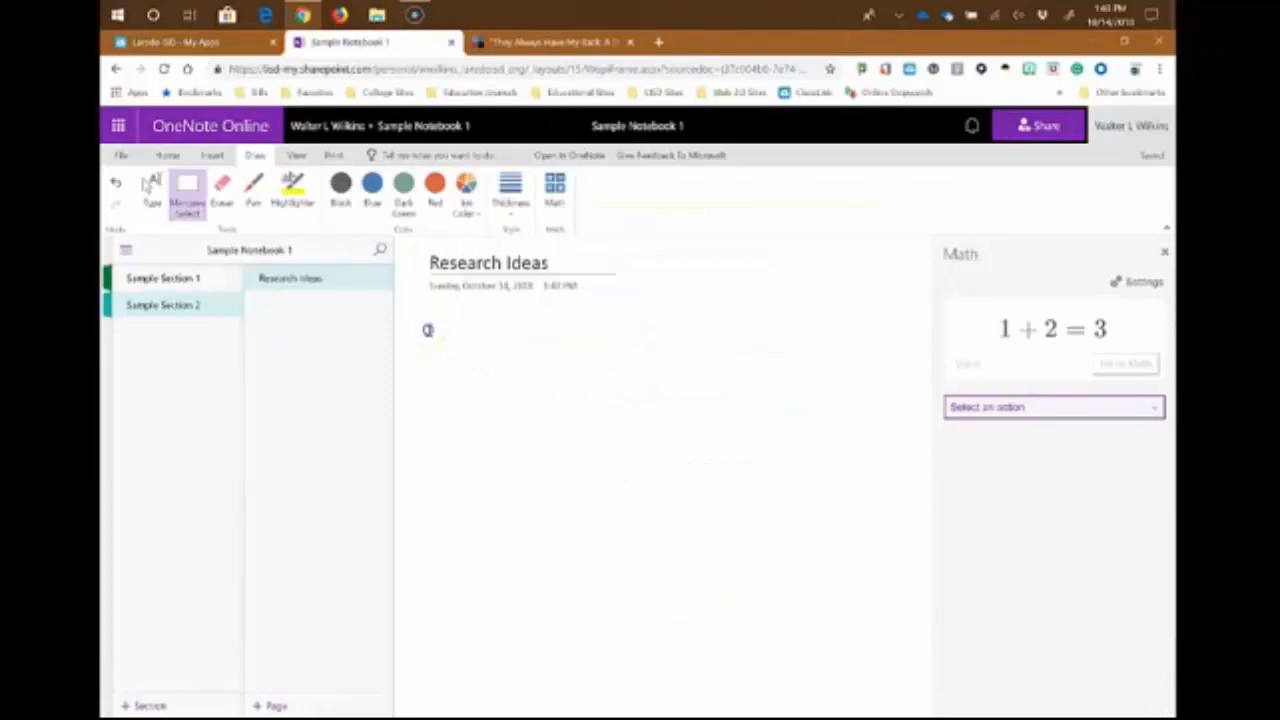
{"action": "left_click", "coordinate": [167, 155]}
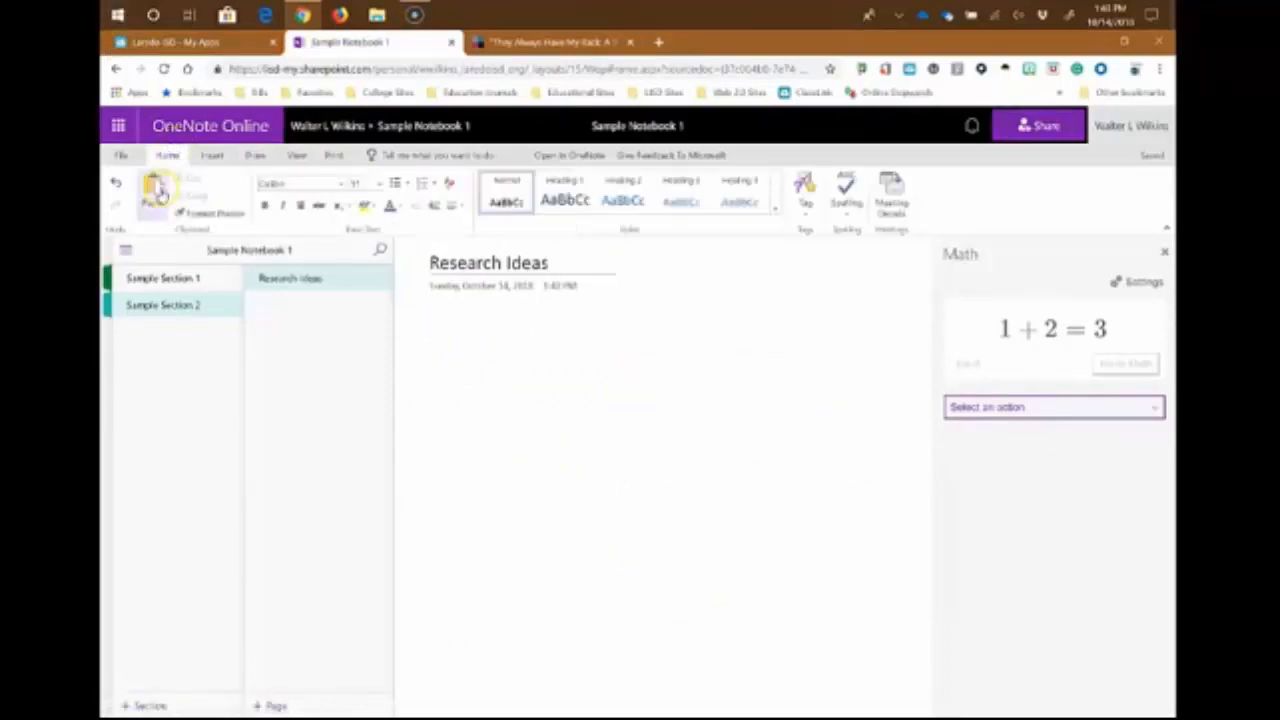
{"action": "left_click", "coordinate": [153, 190]}
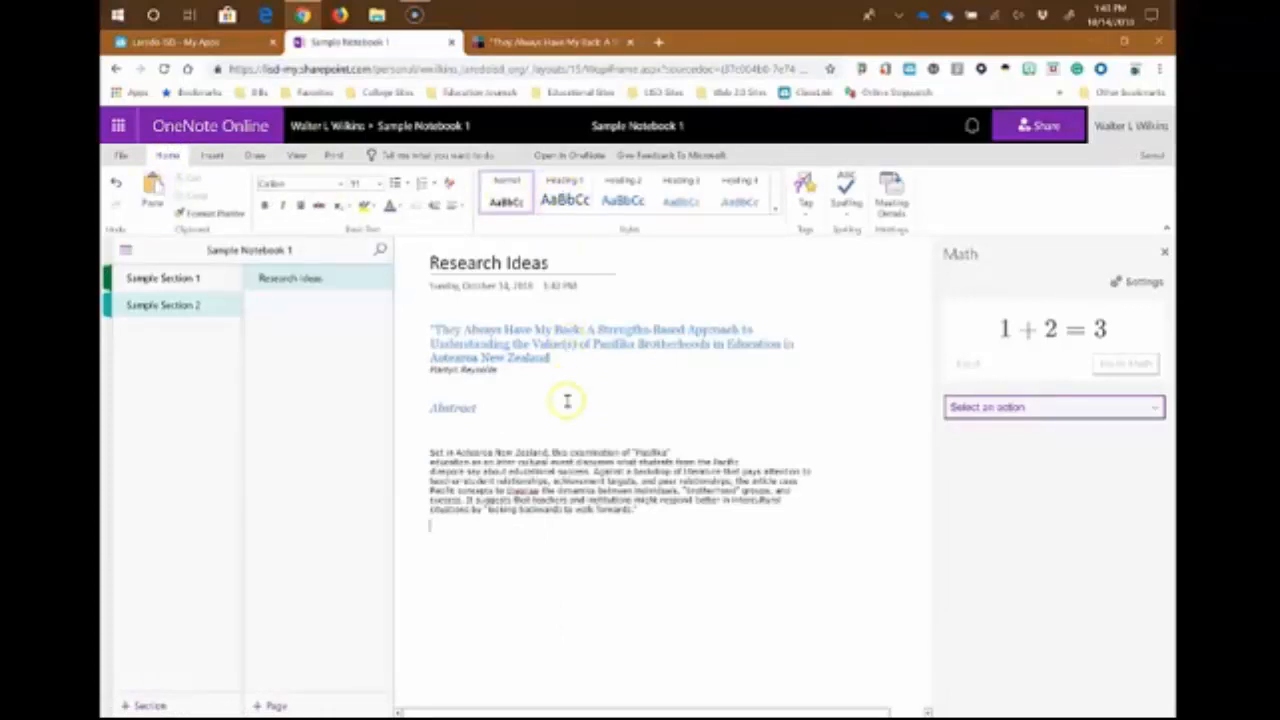
Copy the article's web address, ijme-journal.org/index.php/ijme/article/view/1515, and paste it below the abstract on the Research Ideas page
{"action": "left_click", "coordinate": [533, 41]}
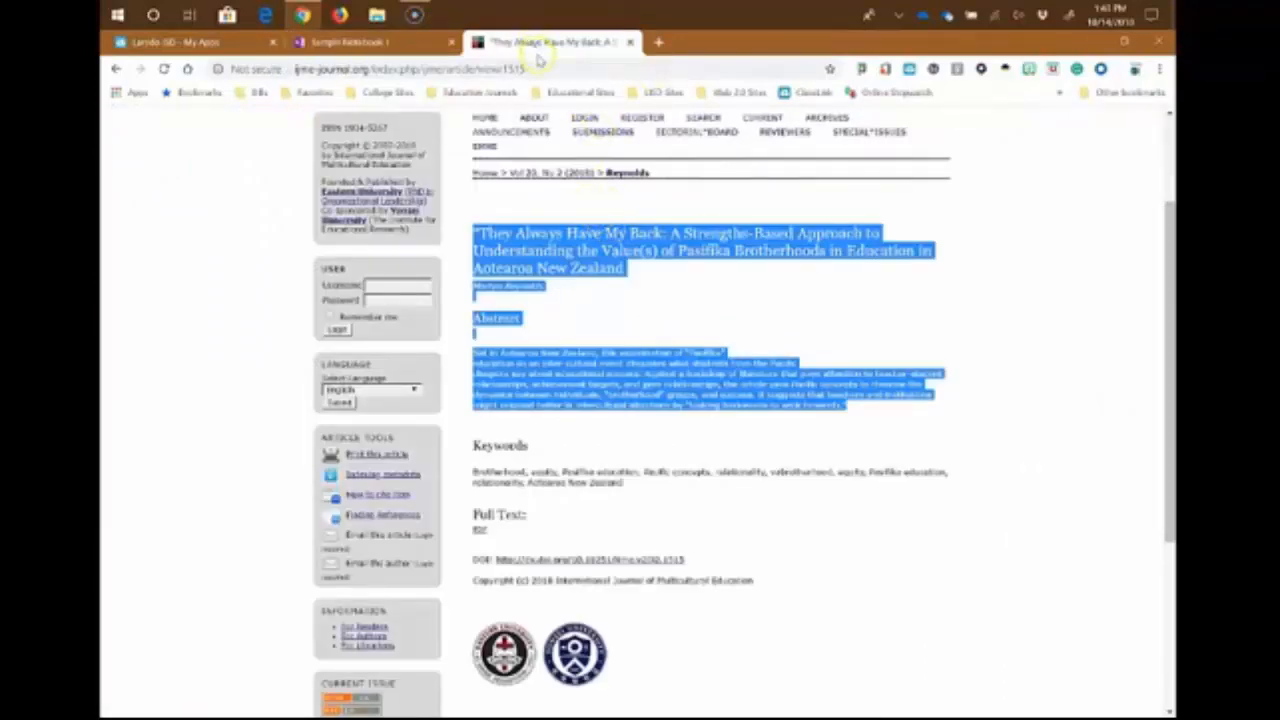
{"action": "left_click", "coordinate": [538, 62]}
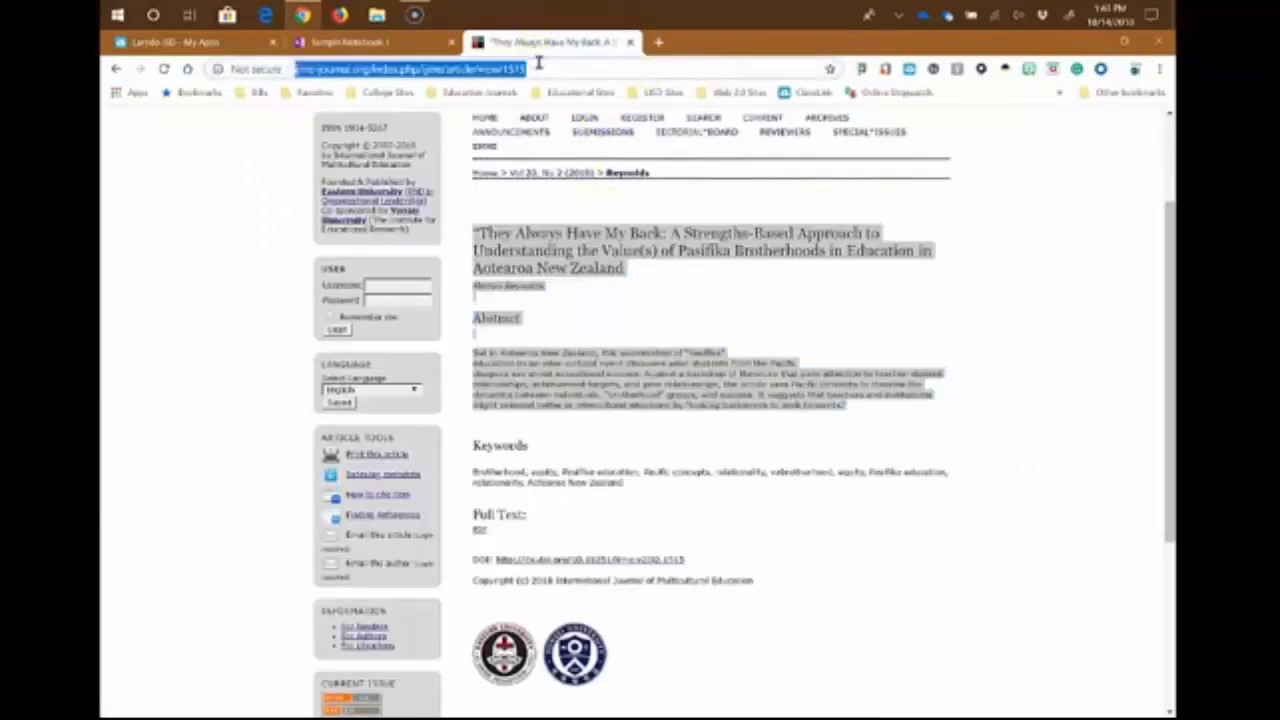
{"action": "left_click", "coordinate": [325, 42]}
{"action": "left_click", "coordinate": [489, 519]}
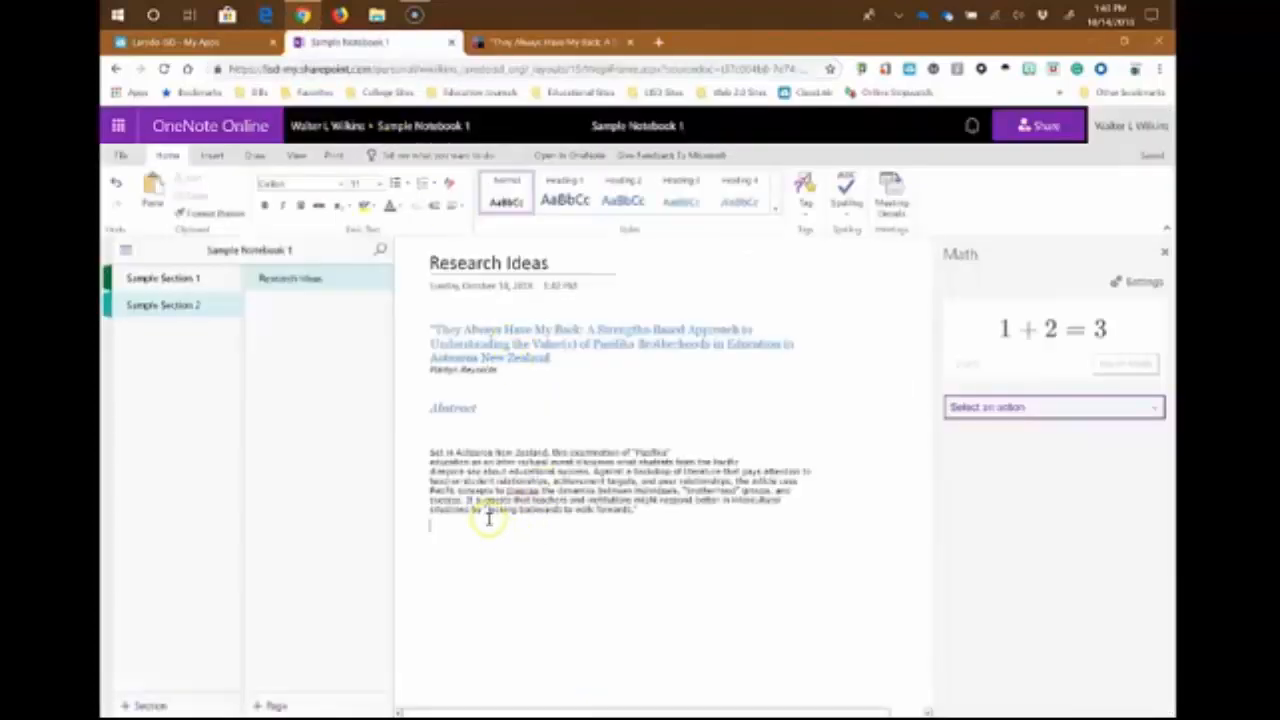
{"action": "type", "text": "http://jims-journal.org/index.php/jims/article/view/1515"}
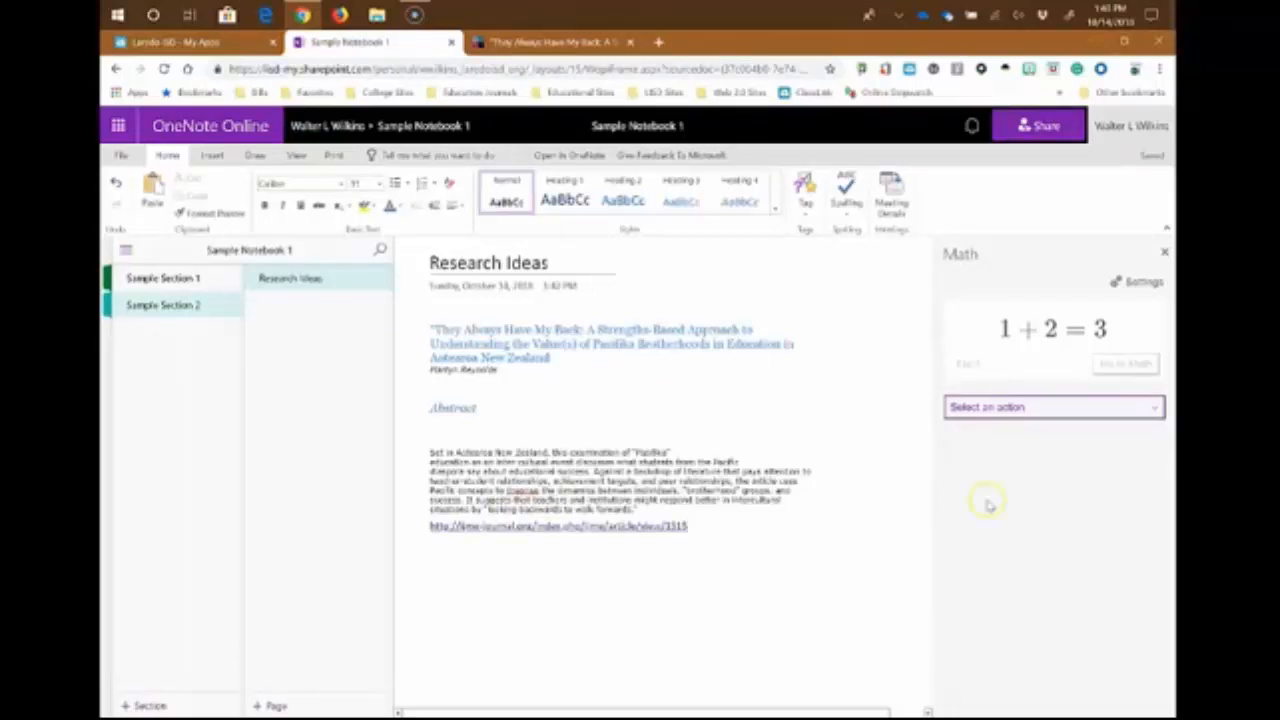
Return to the journal article's browser tab, go to Google and search for "samr model"
{"action": "left_click", "coordinate": [548, 44]}
{"action": "scroll", "coordinate": [663, 668], "scroll_direction": "down", "scroll_amount": 3}
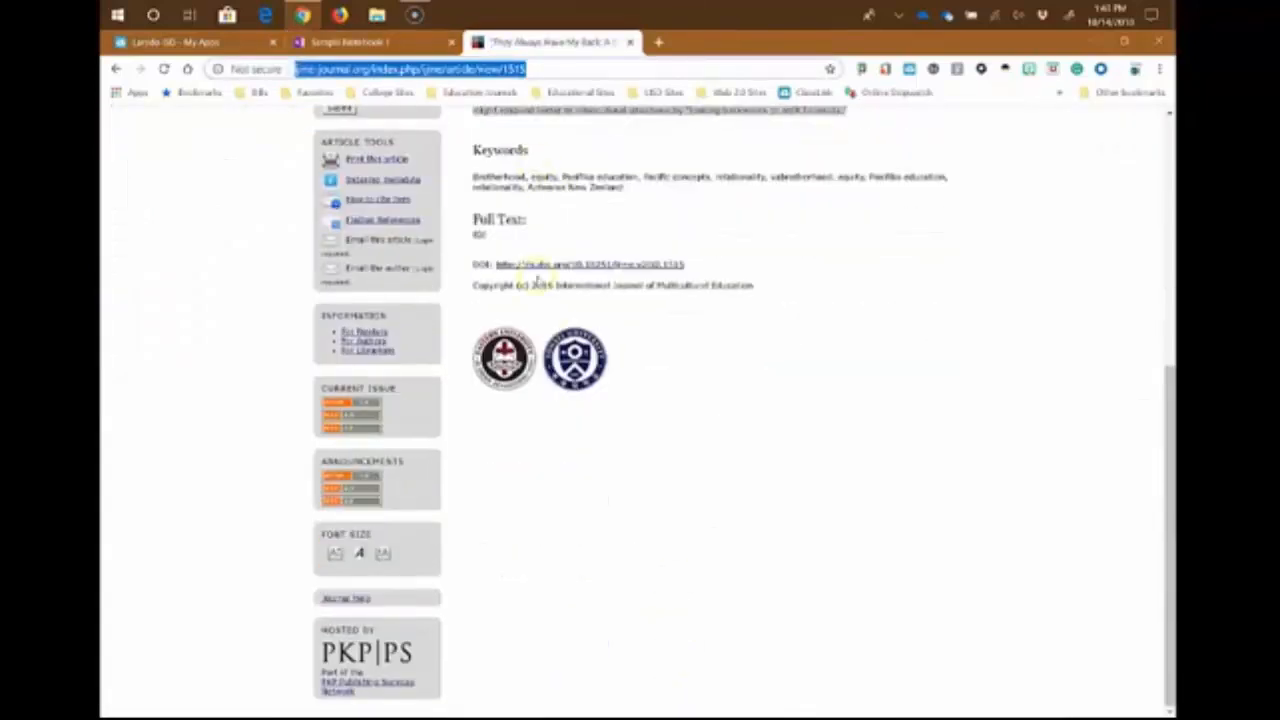
{"action": "left_click", "coordinate": [573, 352]}
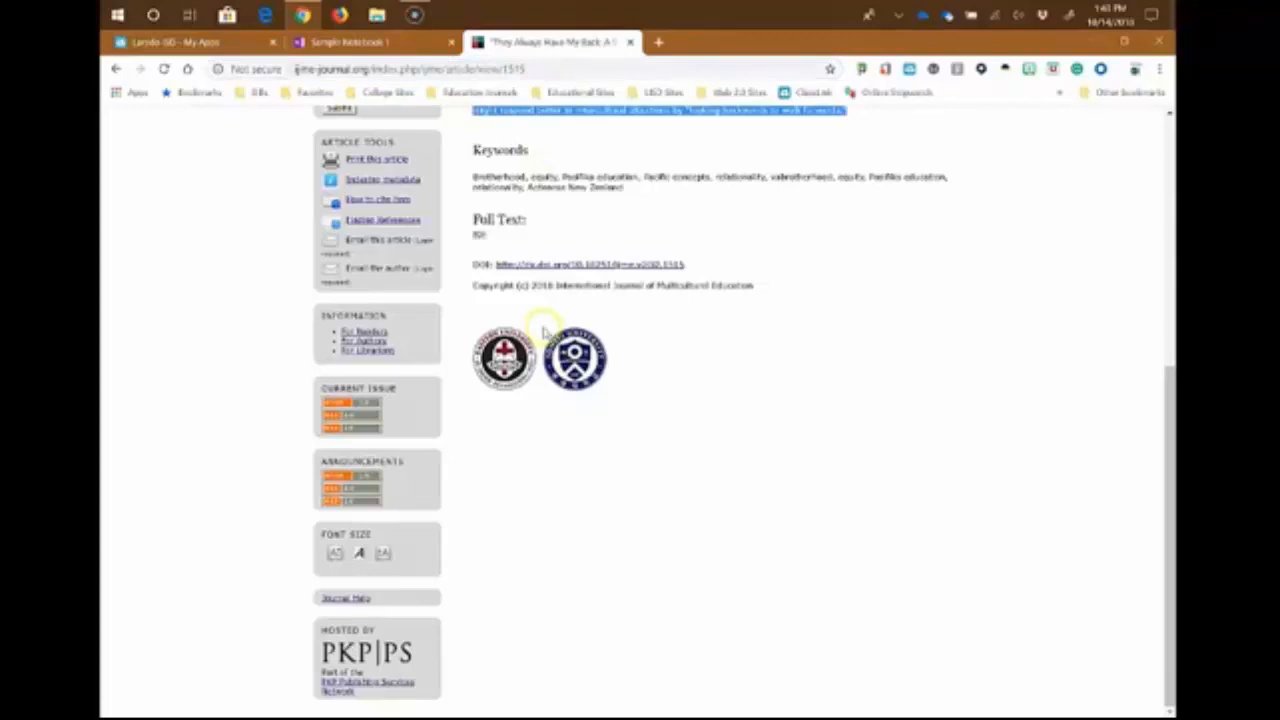
{"action": "left_click", "coordinate": [825, 357]}
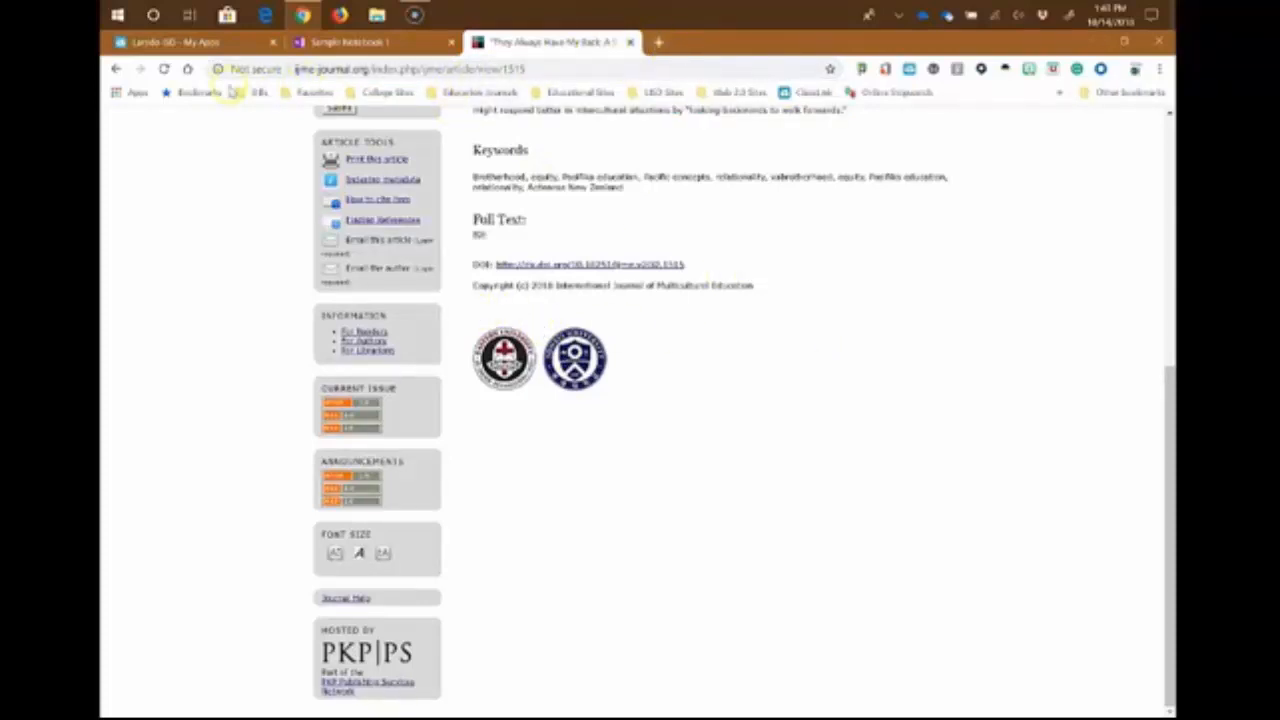
{"action": "left_click", "coordinate": [190, 70]}
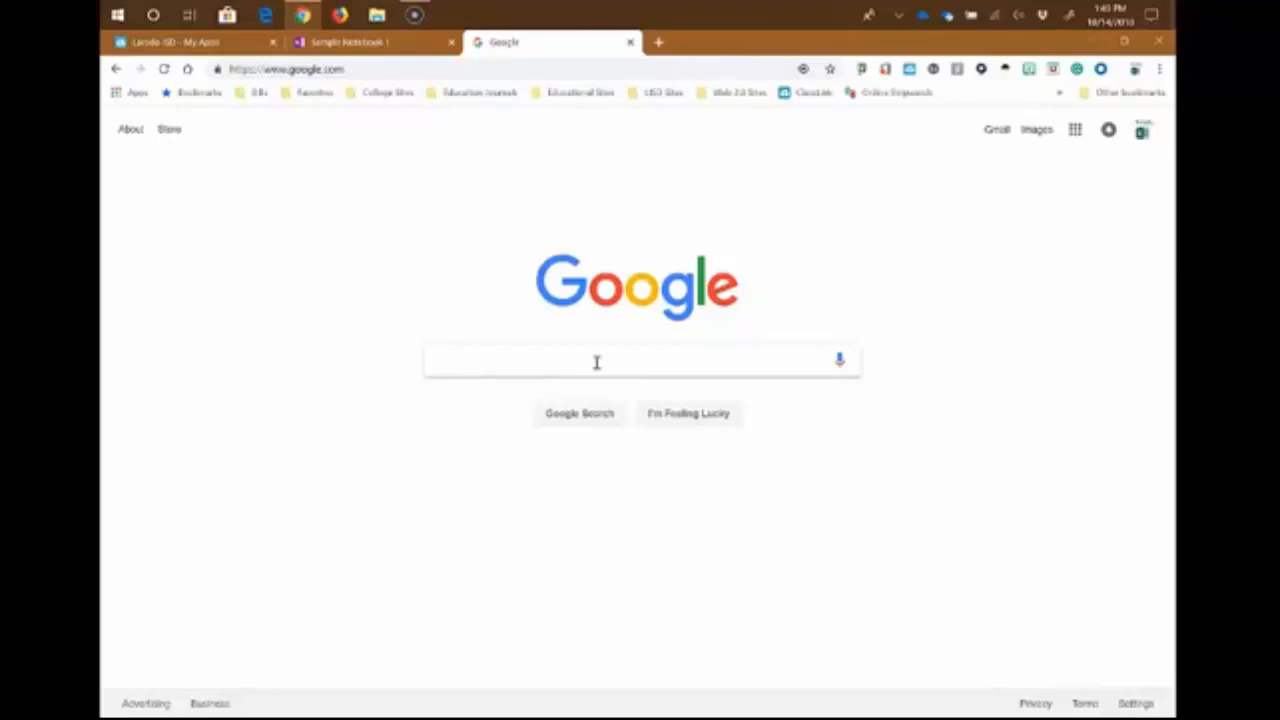
{"action": "type", "text": "SMAR"}
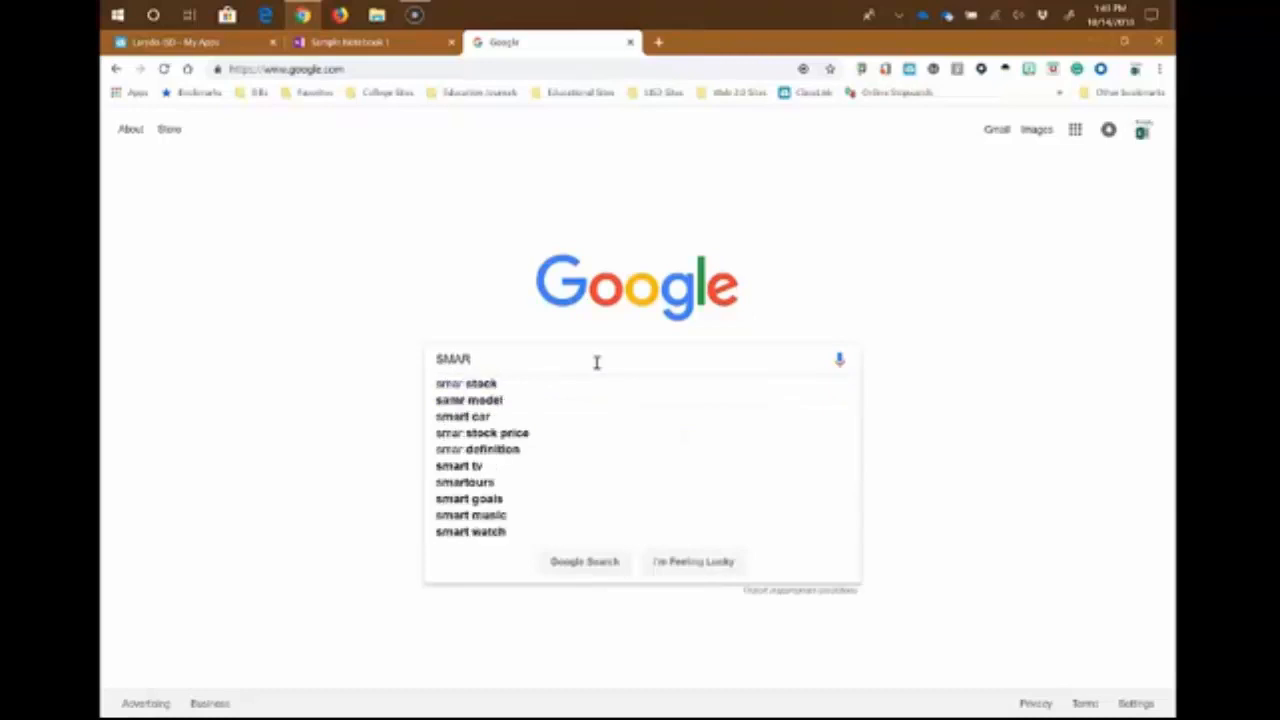
{"action": "key", "text": "BackSpace"}
{"action": "key", "text": "BackSpace"}
{"action": "key", "text": "BackSpace"}
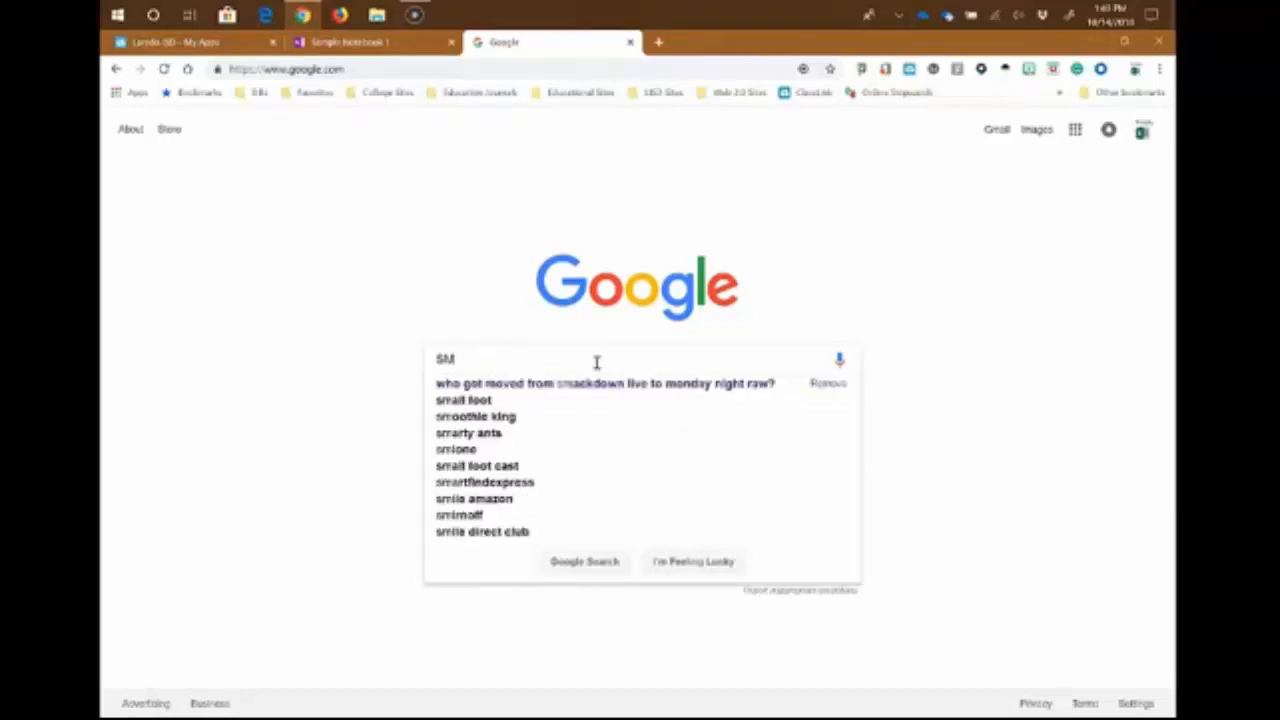
{"action": "key", "text": "BackSpace"}
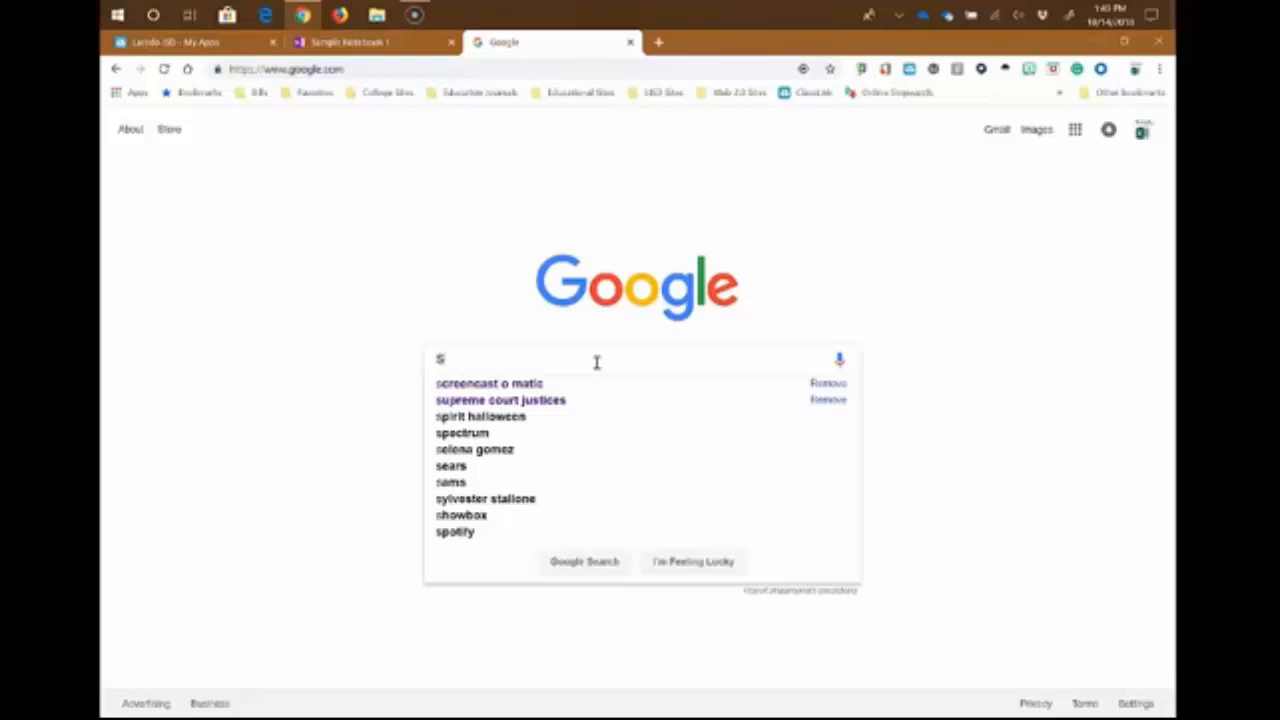
{"action": "type", "text": "MAR Model"}
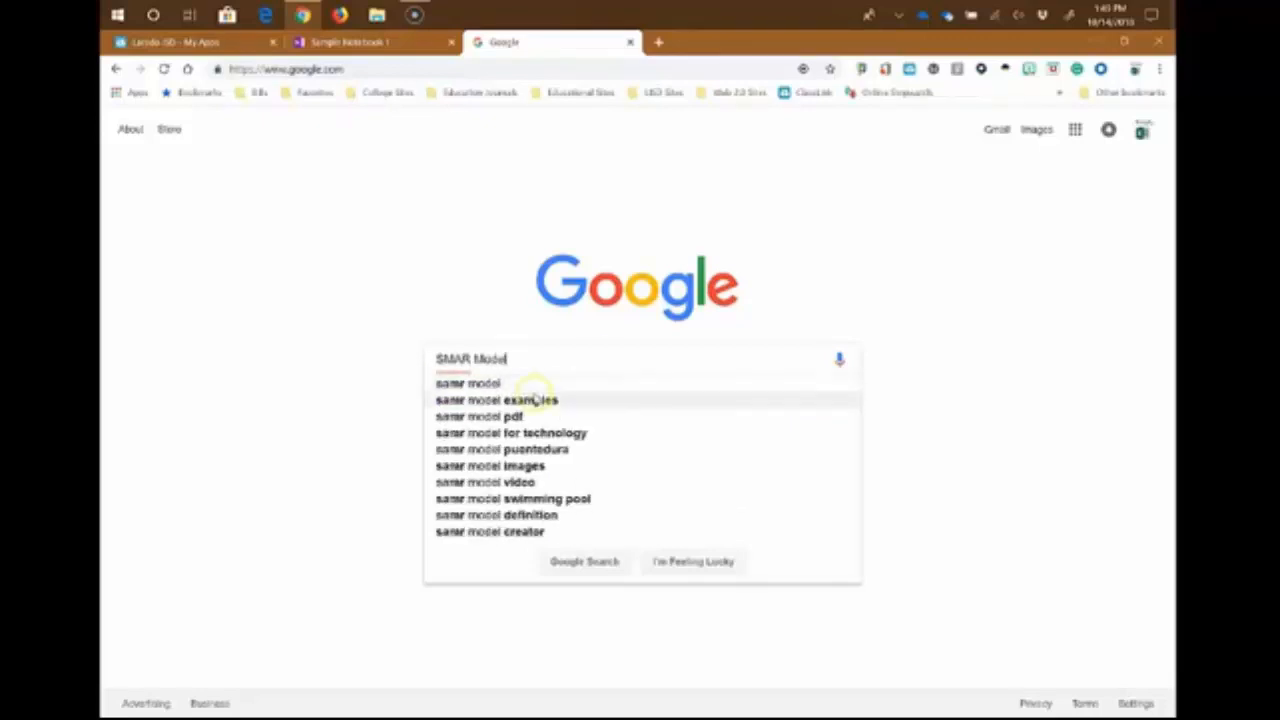
{"action": "left_click", "coordinate": [483, 381]}
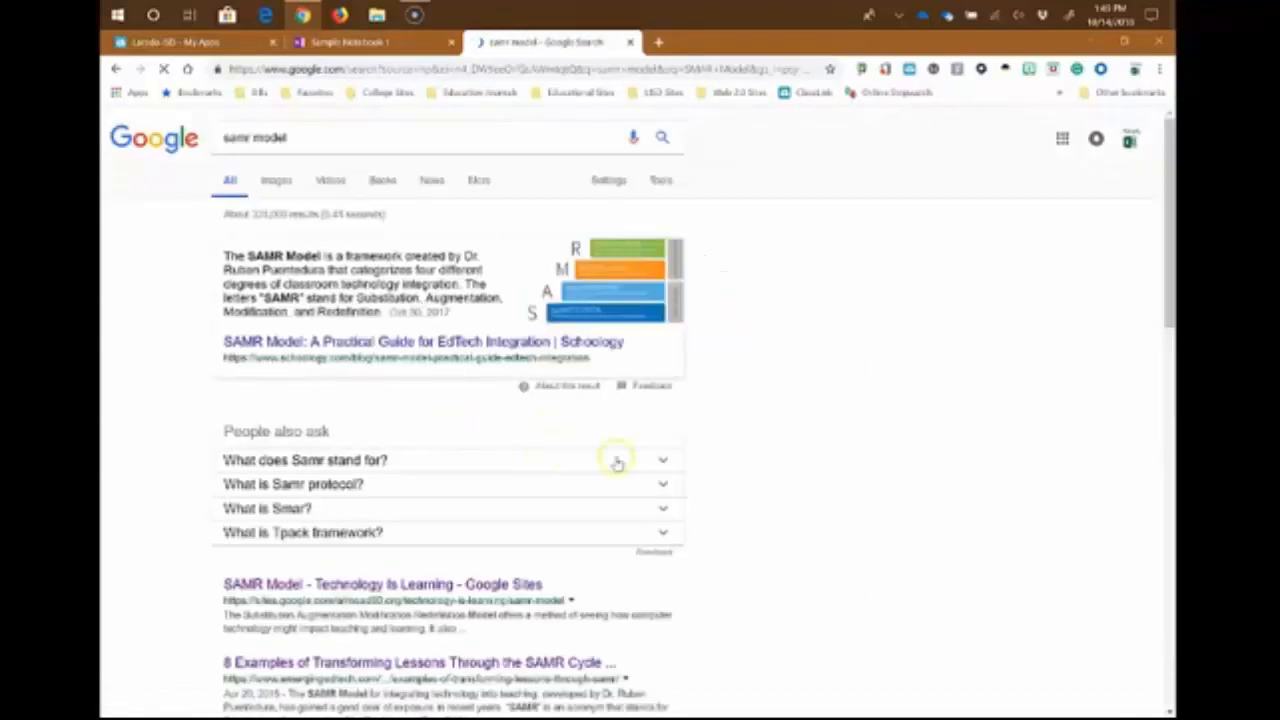
Show the image results for the SAMR model and copy the first diagram with the four coloured levels
{"action": "left_click", "coordinate": [279, 186]}
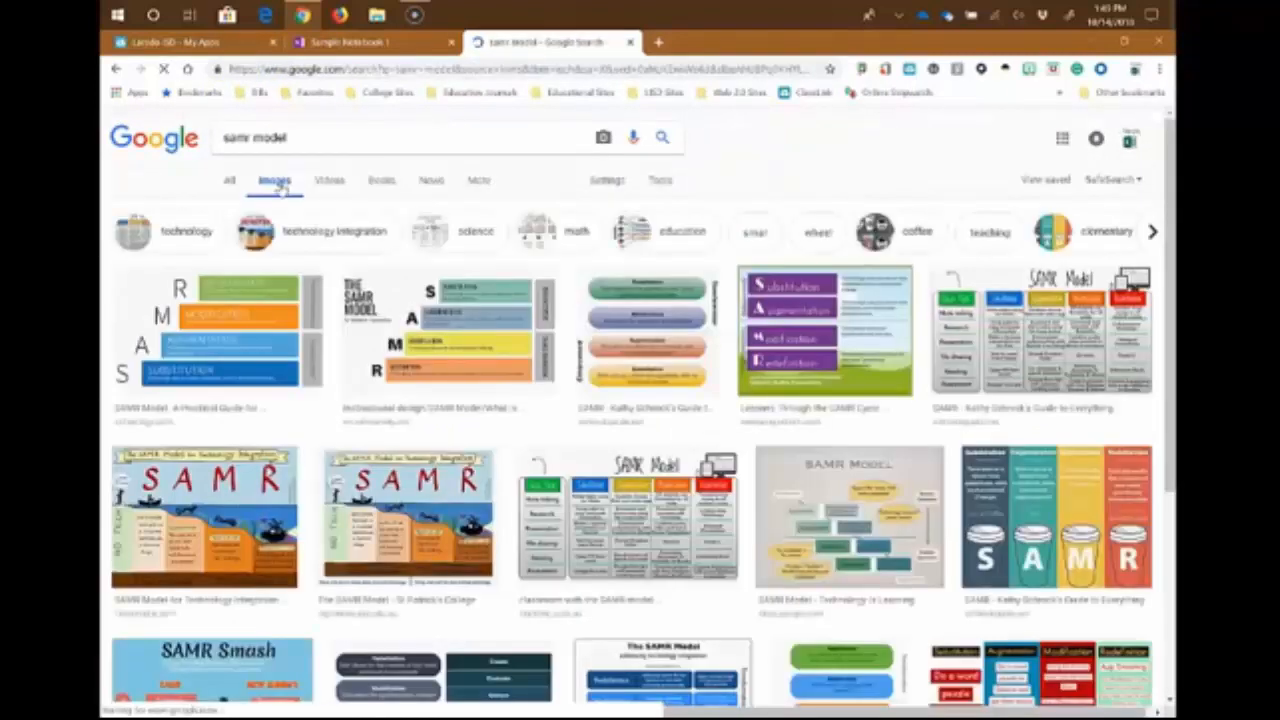
{"action": "left_click", "coordinate": [243, 347]}
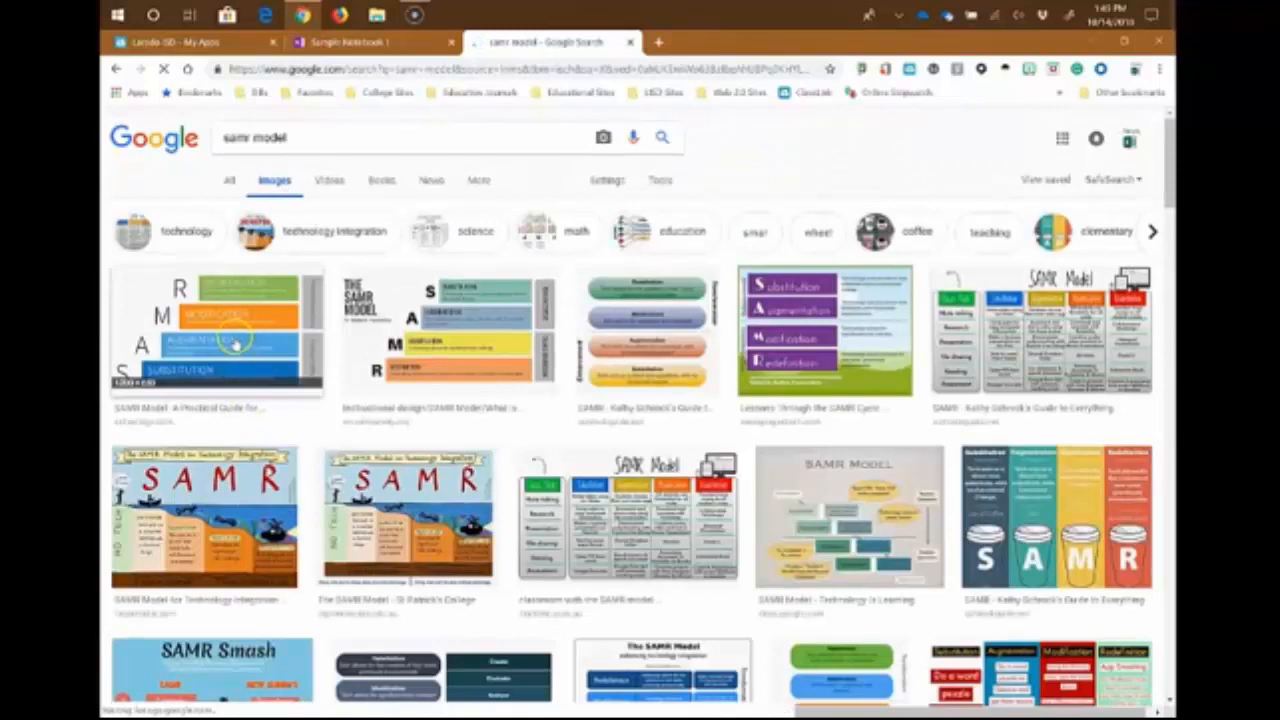
{"action": "right_click", "coordinate": [238, 339]}
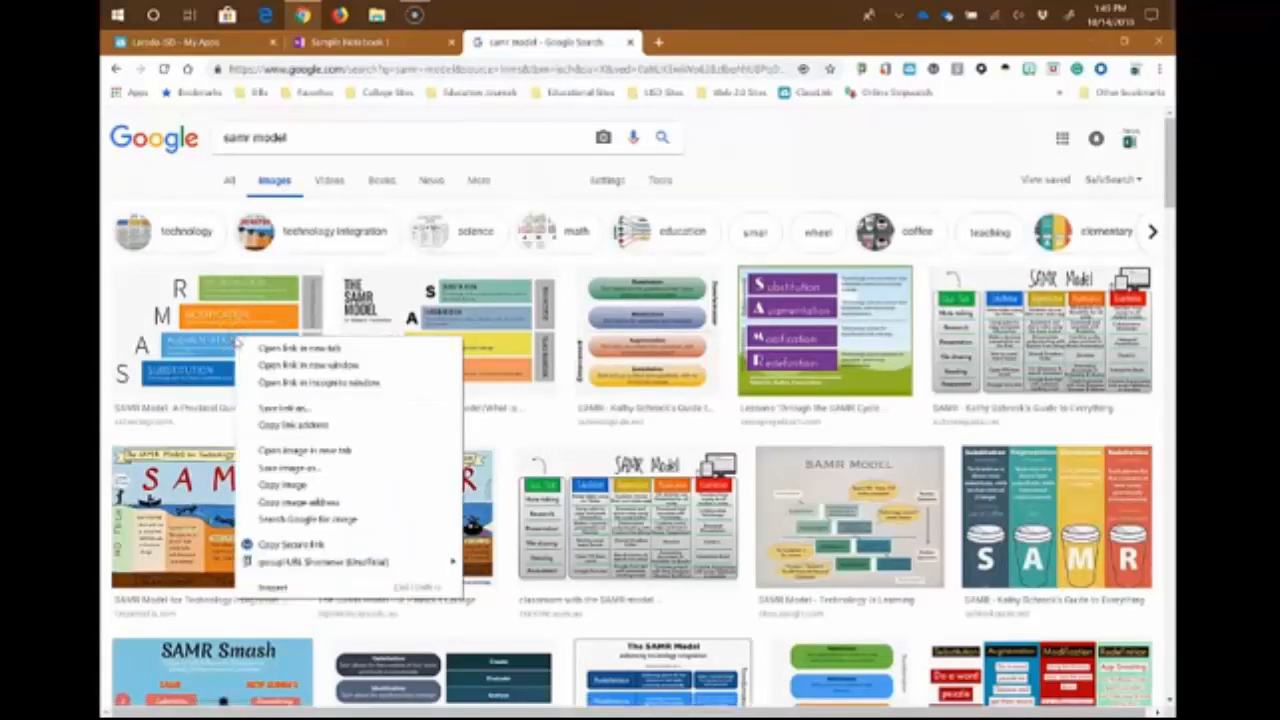
{"action": "left_click", "coordinate": [268, 484]}
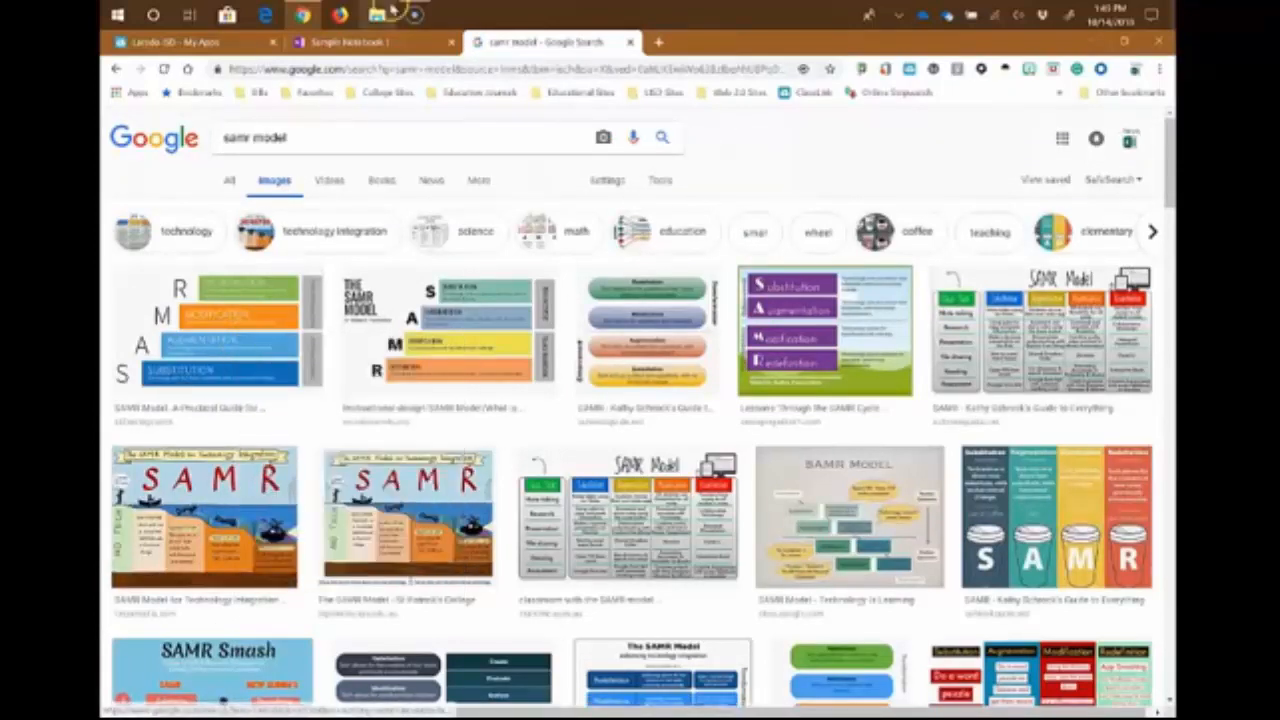
Switch to OneNote Online, add a new page to Sample Section 2 and paste the copied SAMR diagram into its body
{"action": "left_click", "coordinate": [362, 42]}
{"action": "left_click", "coordinate": [276, 706]}
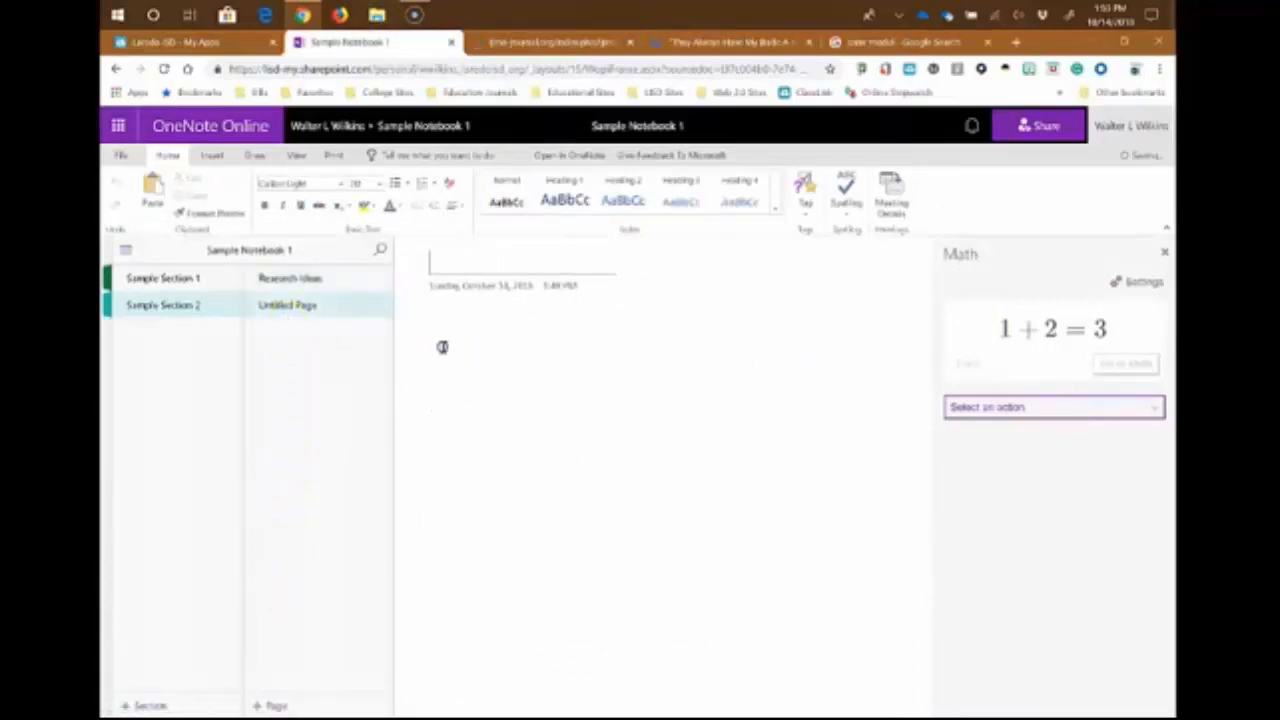
{"action": "left_click", "coordinate": [443, 347]}
{"action": "key", "text": "ctrl+v"}
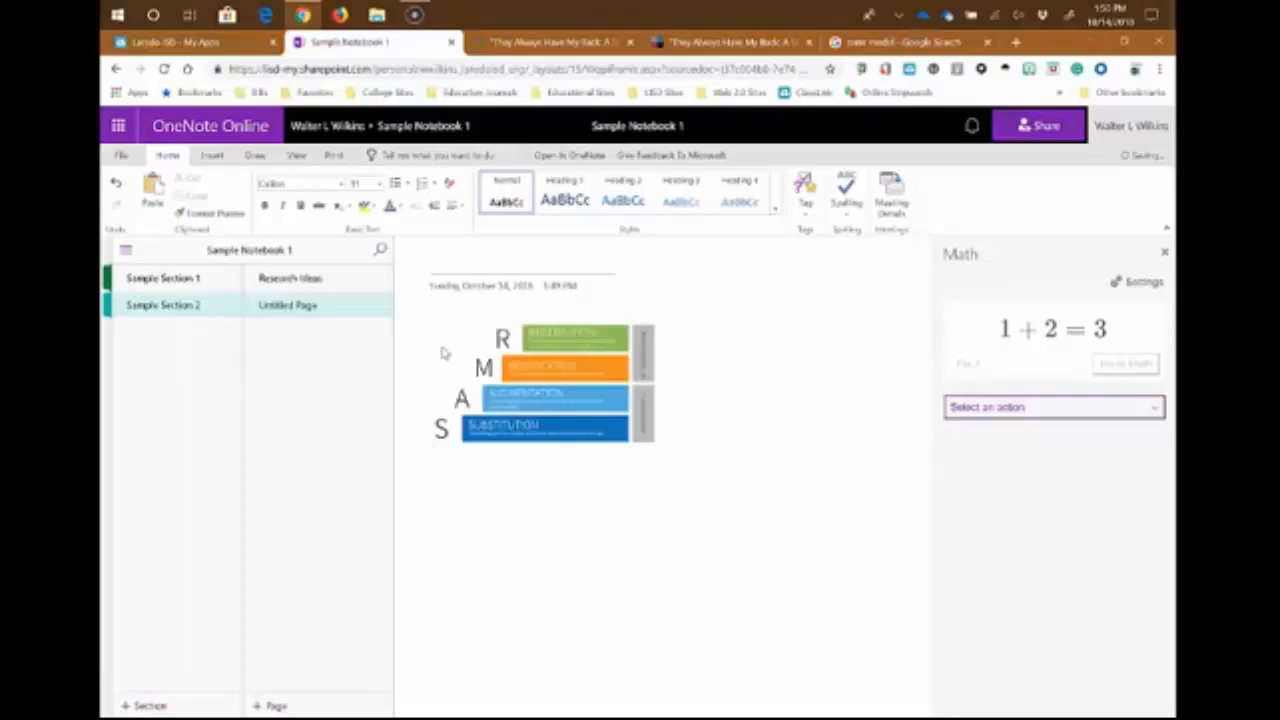
Title the page with the SAMR diagram "SAMR Model" and close the Math pane
{"action": "left_click", "coordinate": [482, 260]}
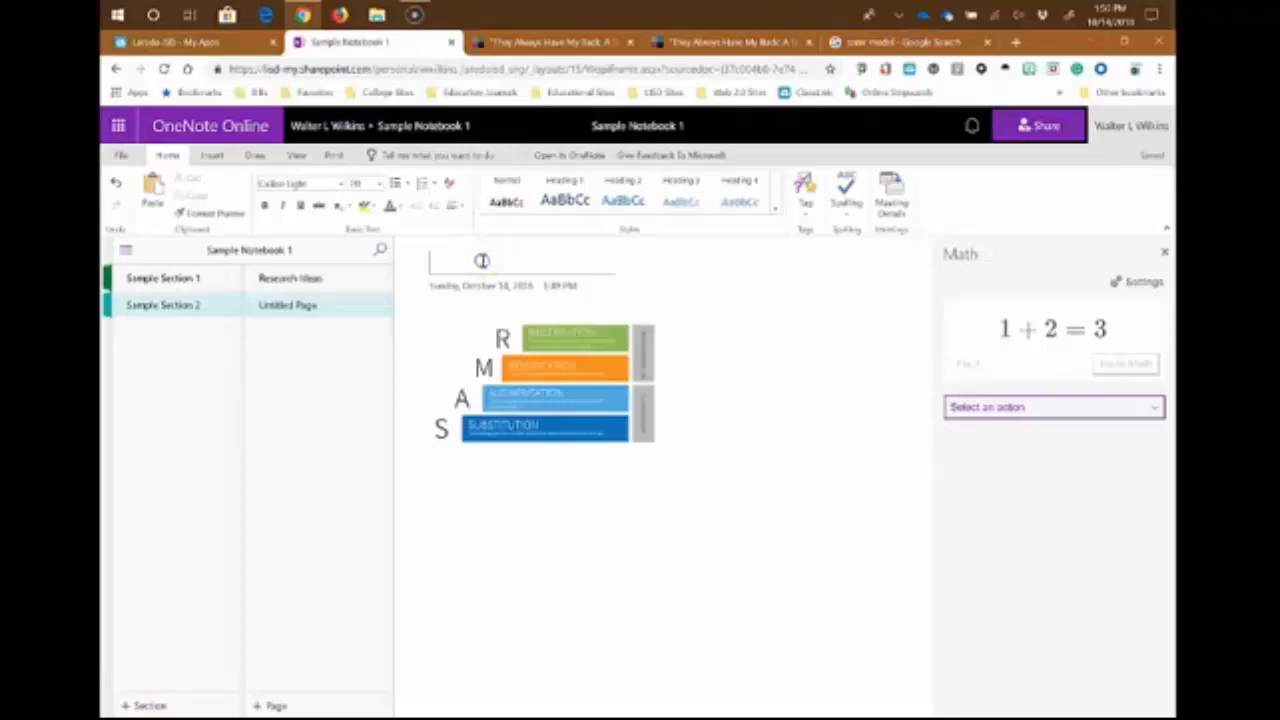
{"action": "type", "text": "SAMR"}
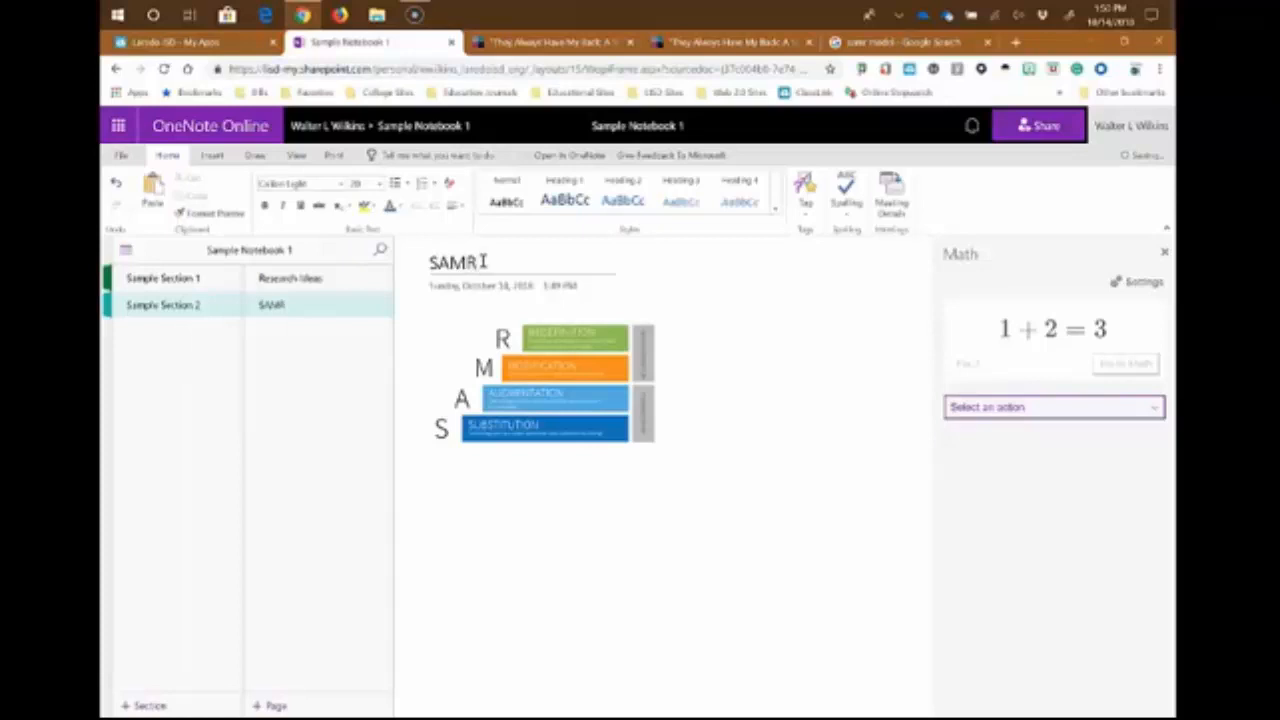
{"action": "type", "text": " Model"}
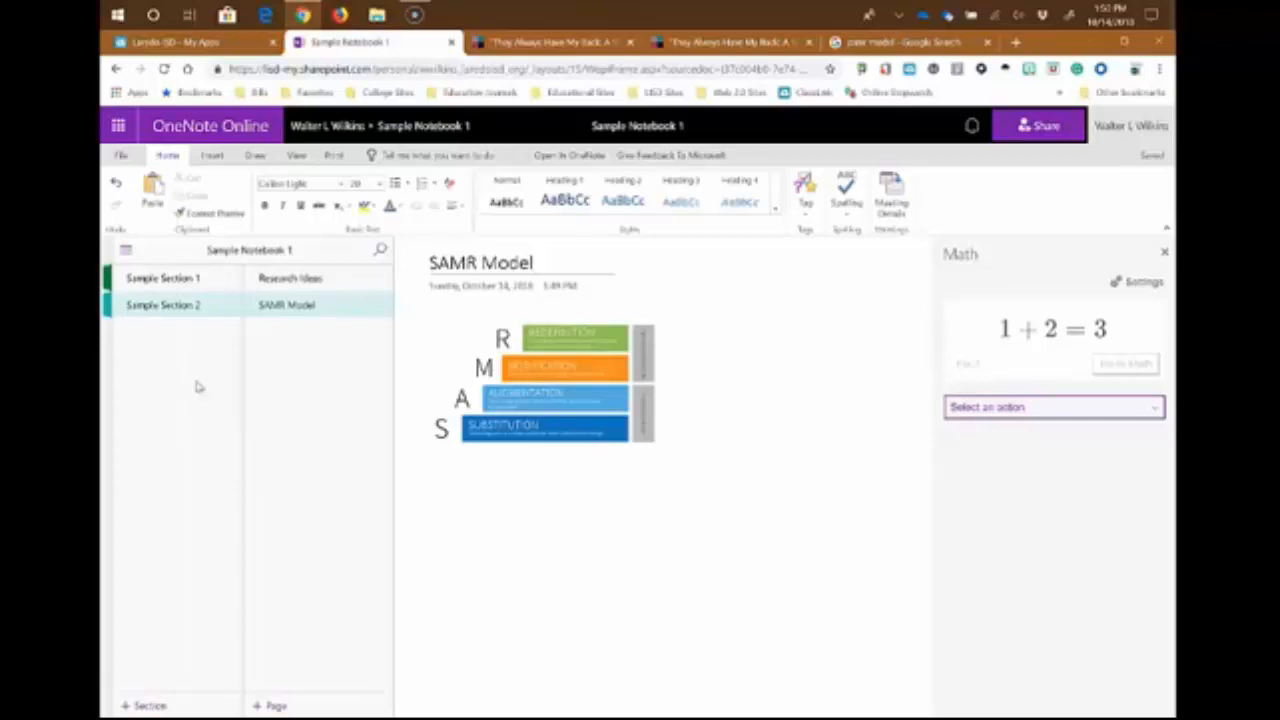
{"action": "left_click", "coordinate": [1163, 255]}
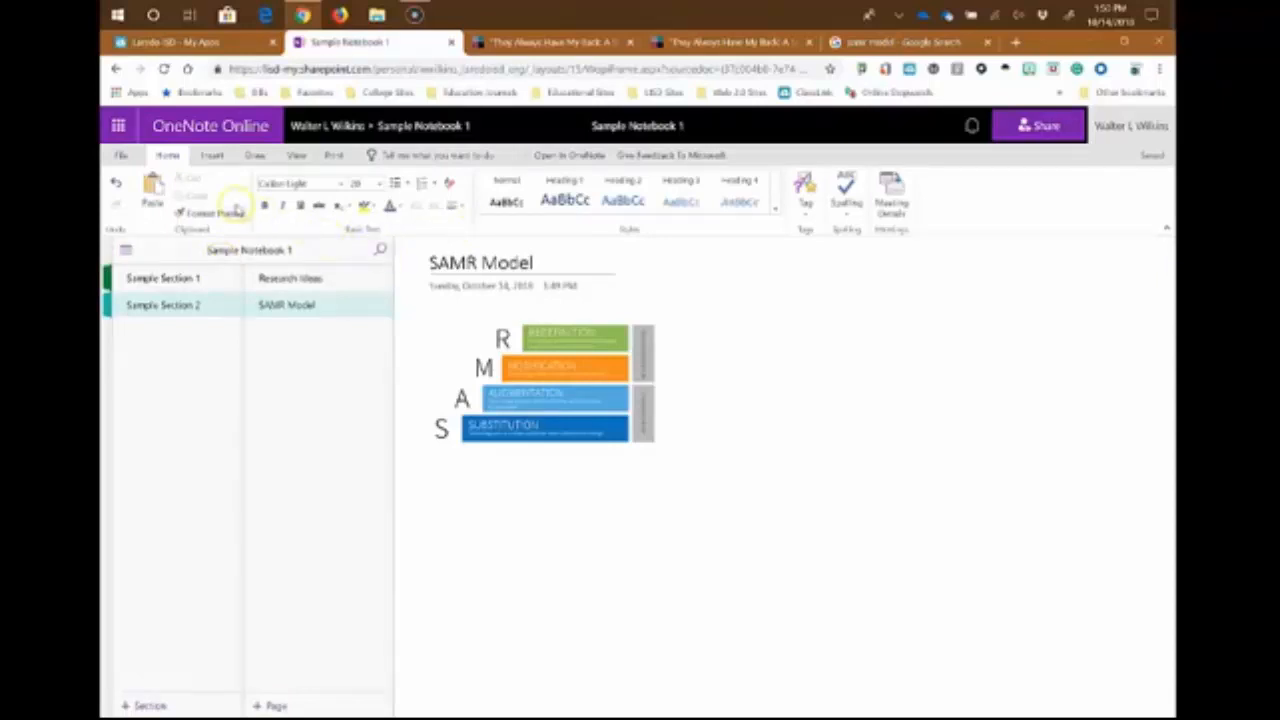
{"action": "left_click", "coordinate": [212, 157]}
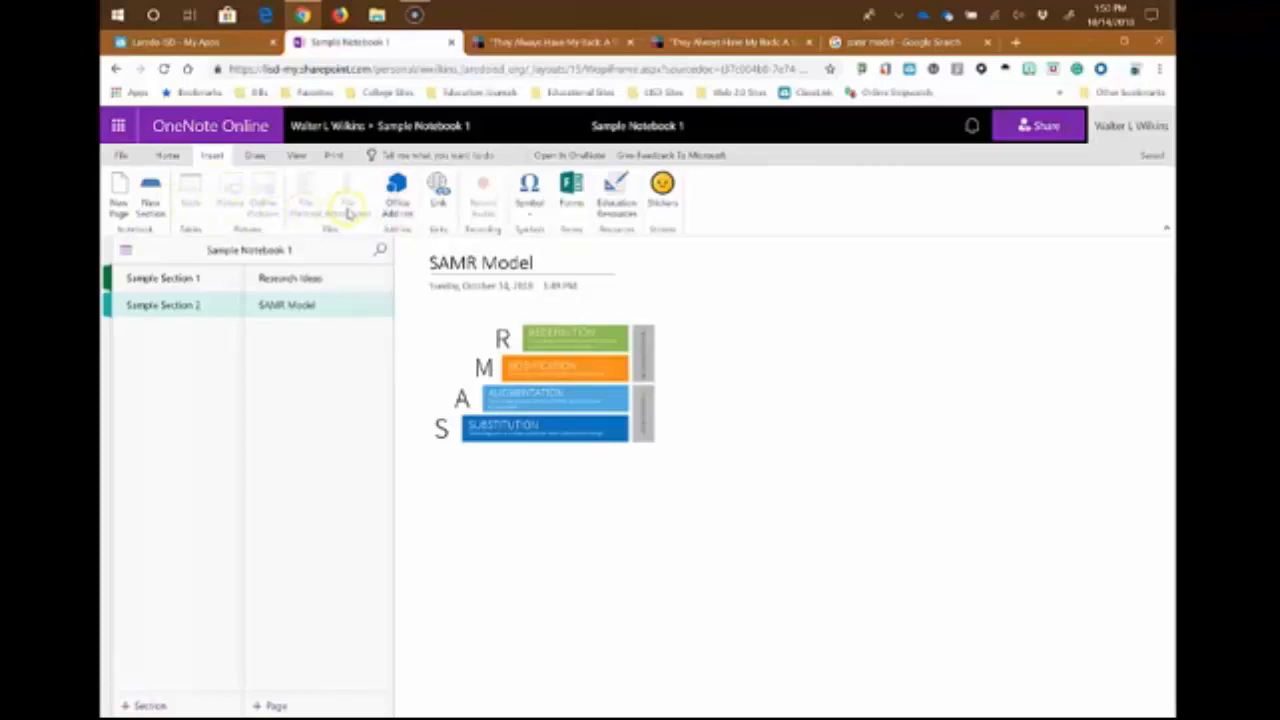
{"action": "left_click", "coordinate": [580, 606]}
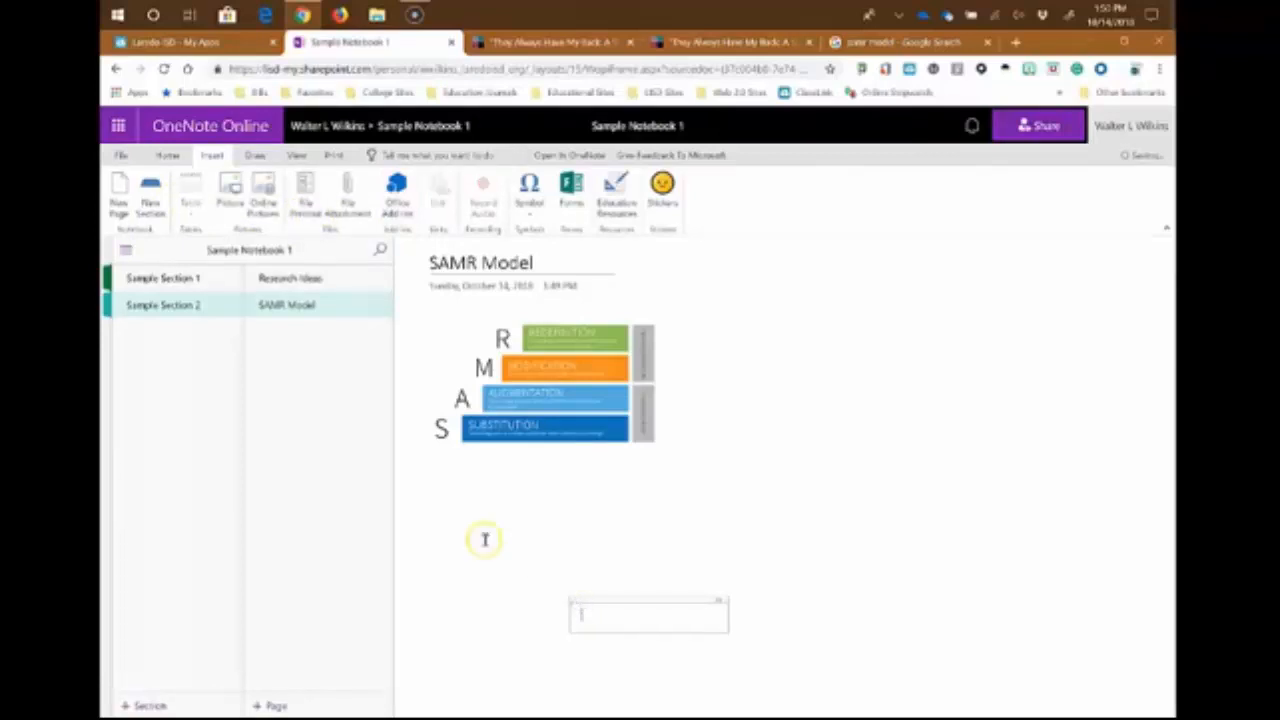
{"action": "left_click", "coordinate": [460, 494]}
{"action": "left_click", "coordinate": [295, 218]}
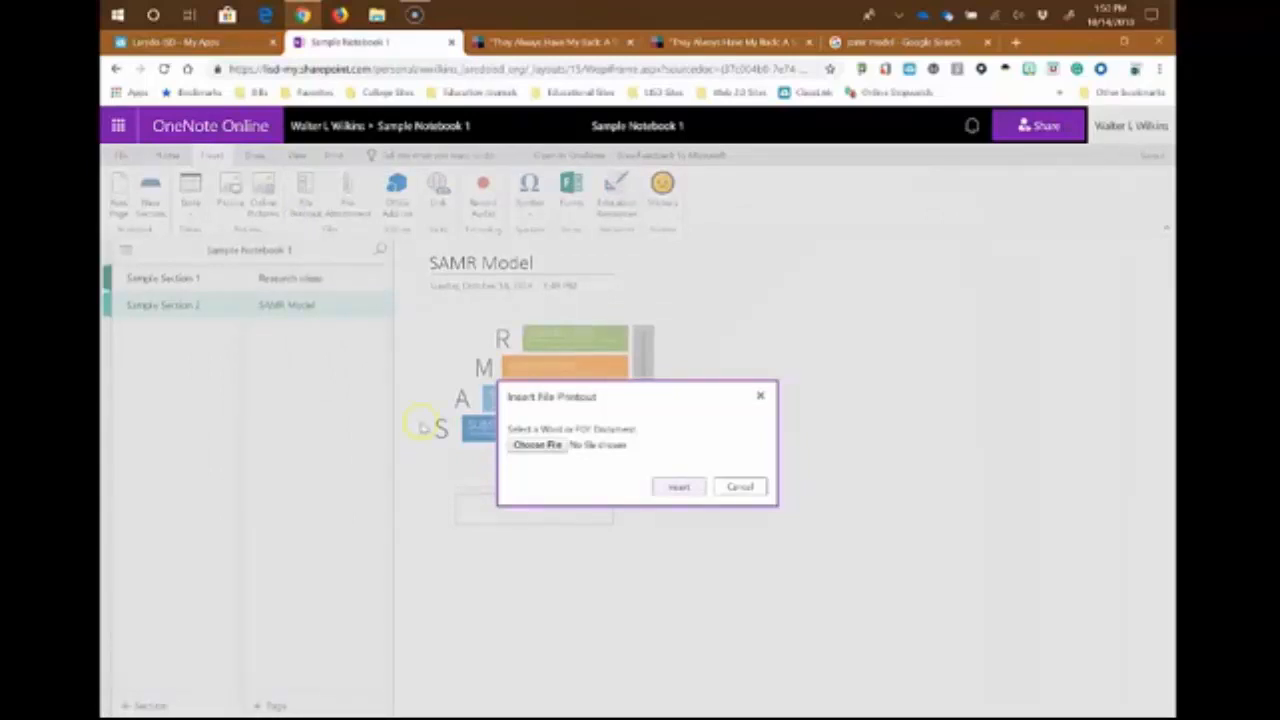
{"action": "left_click", "coordinate": [740, 487]}
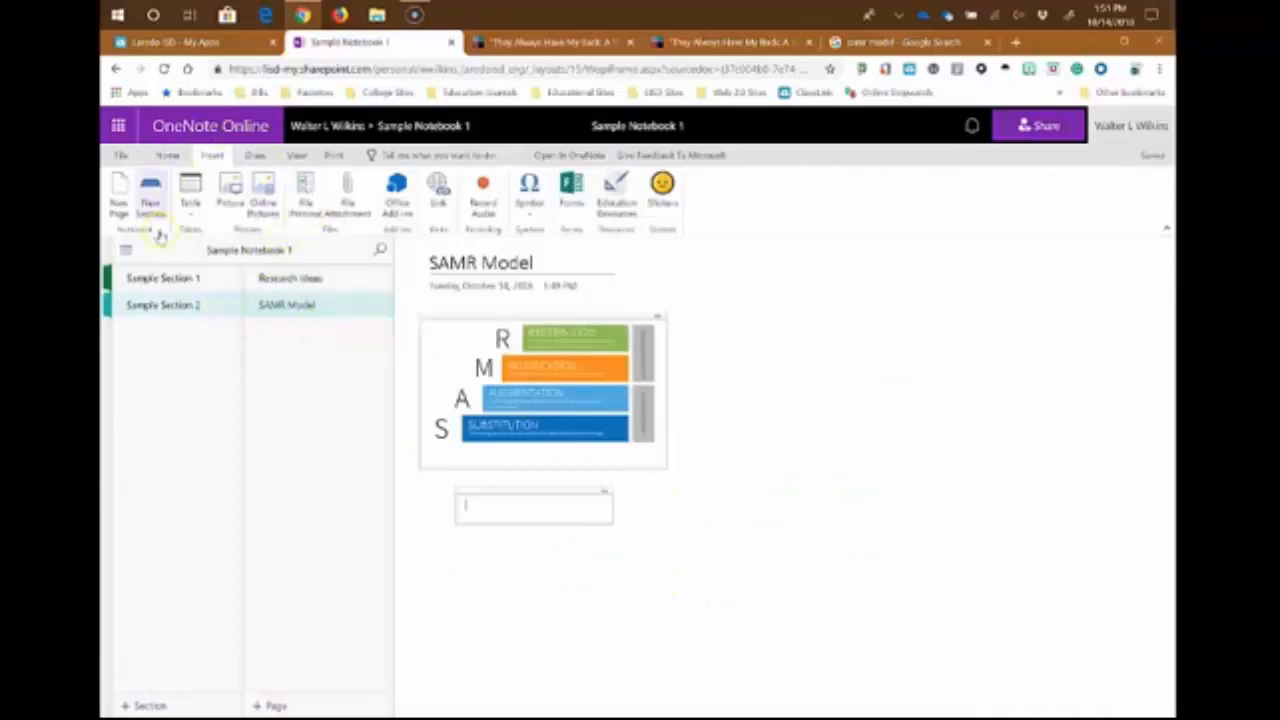
Add a new page to Sample Section 2 and start choosing a file for a printout in its body
{"action": "left_click", "coordinate": [277, 706]}
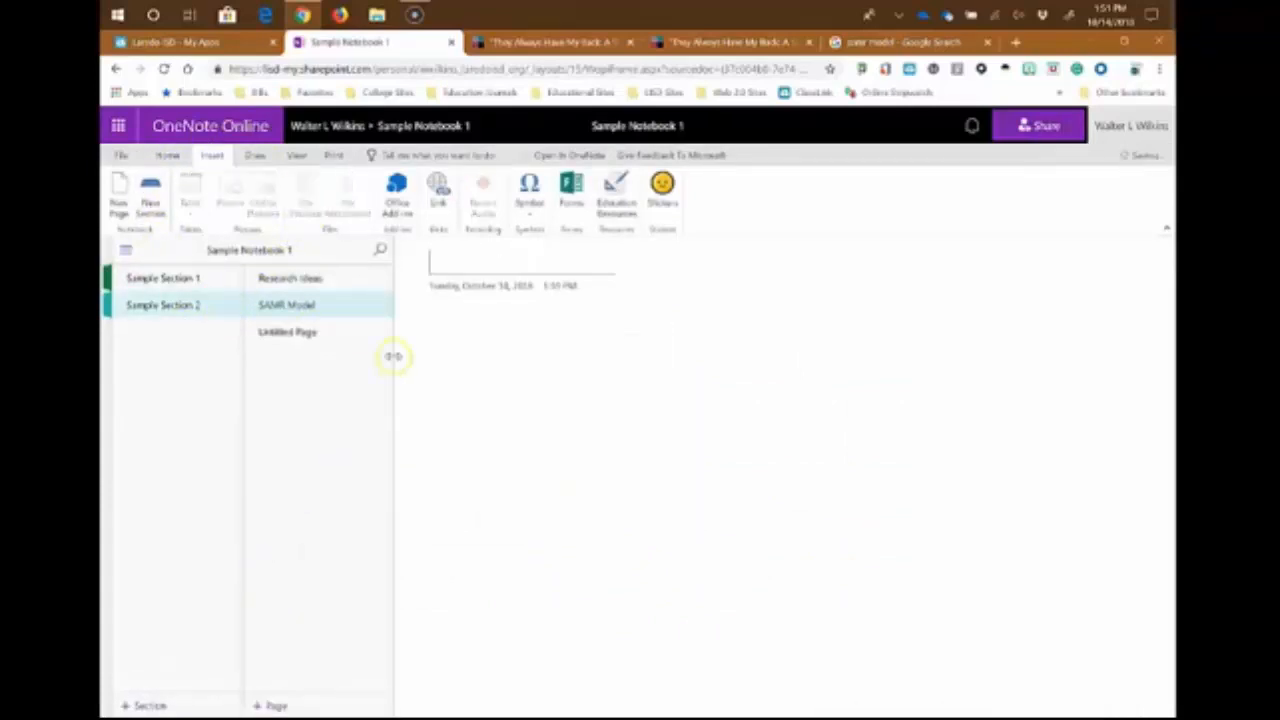
{"action": "left_click", "coordinate": [468, 333]}
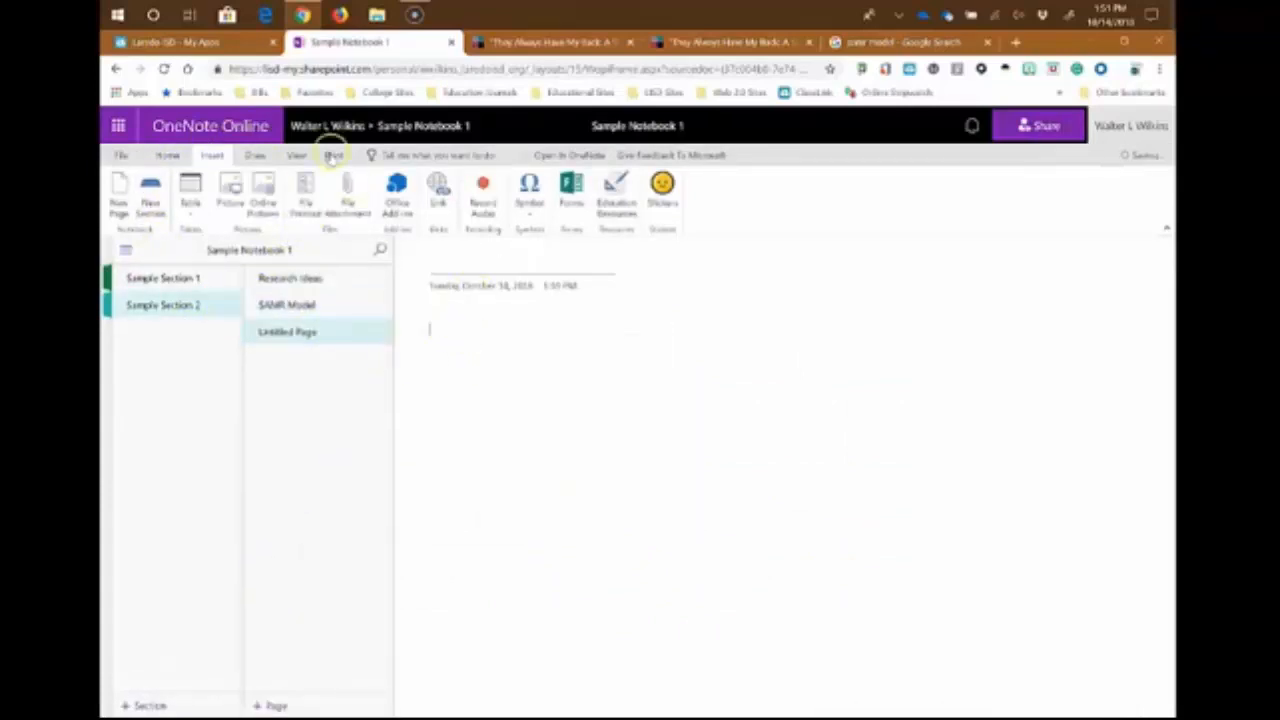
{"action": "left_click", "coordinate": [305, 185]}
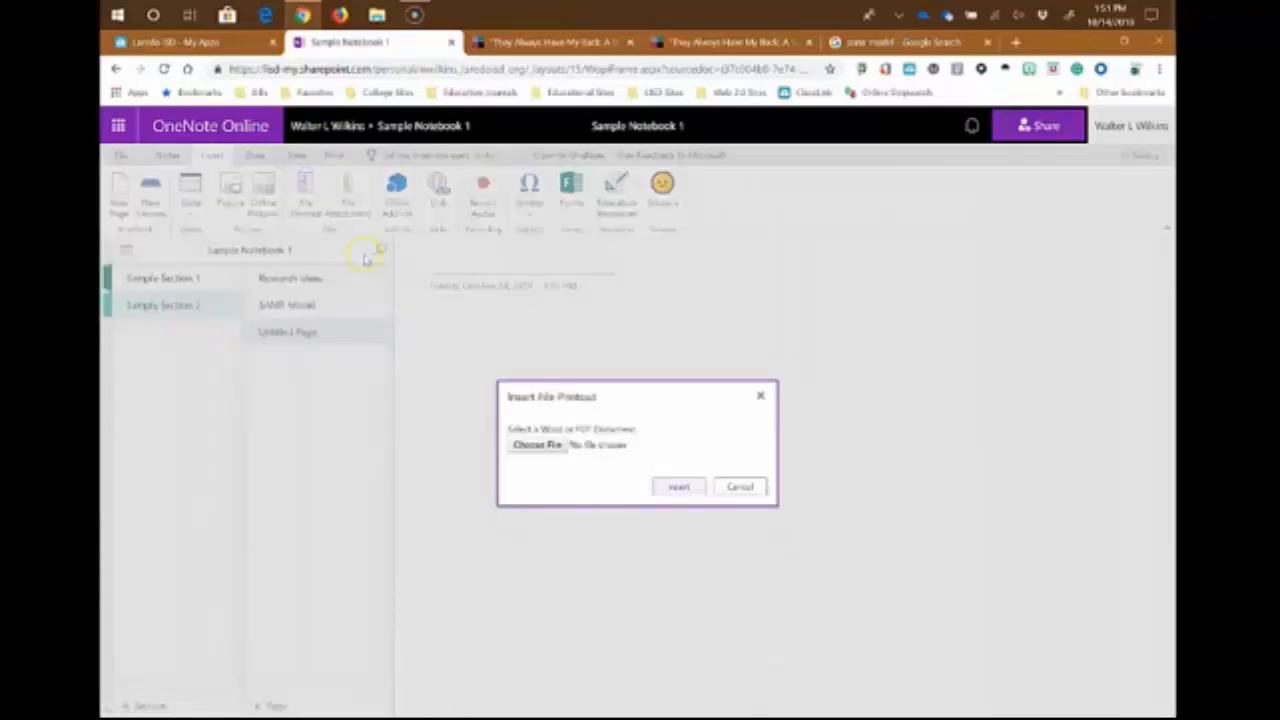
{"action": "left_click", "coordinate": [529, 443]}
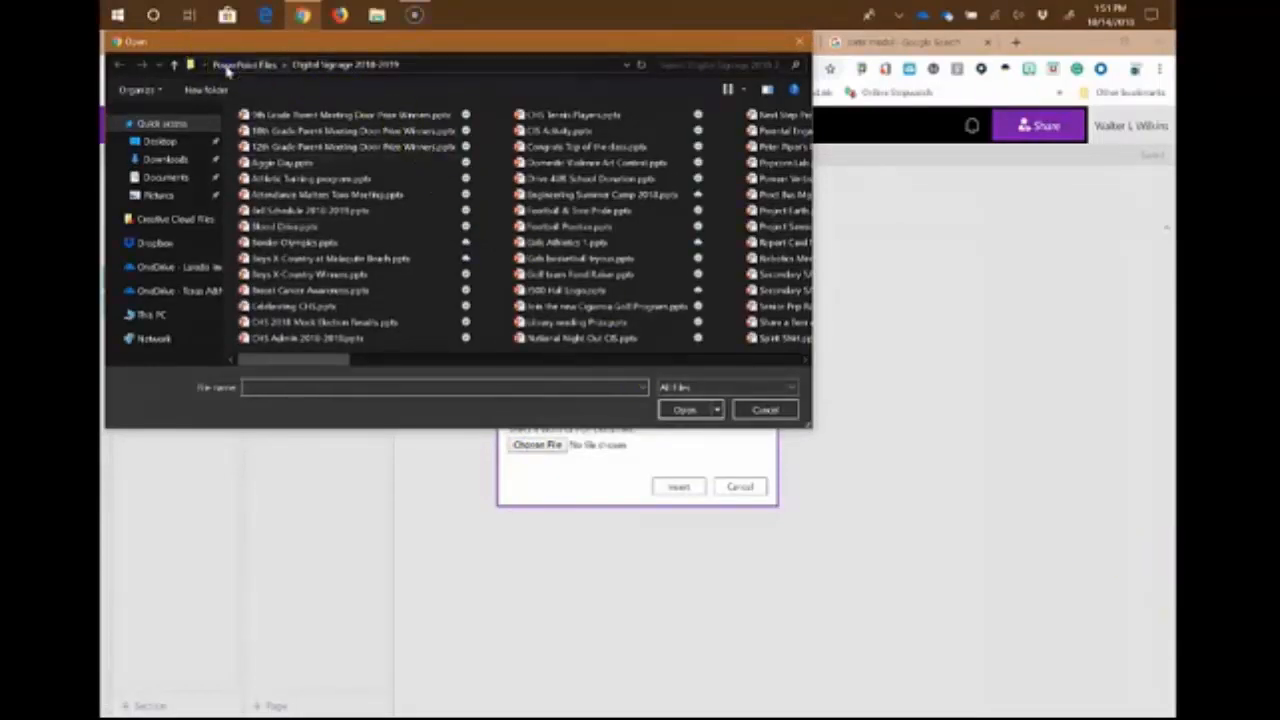
Browse to the PDF Files folder in the Laredo Independent School District OneDrive
{"action": "left_click", "coordinate": [228, 66]}
{"action": "left_click", "coordinate": [228, 66]}
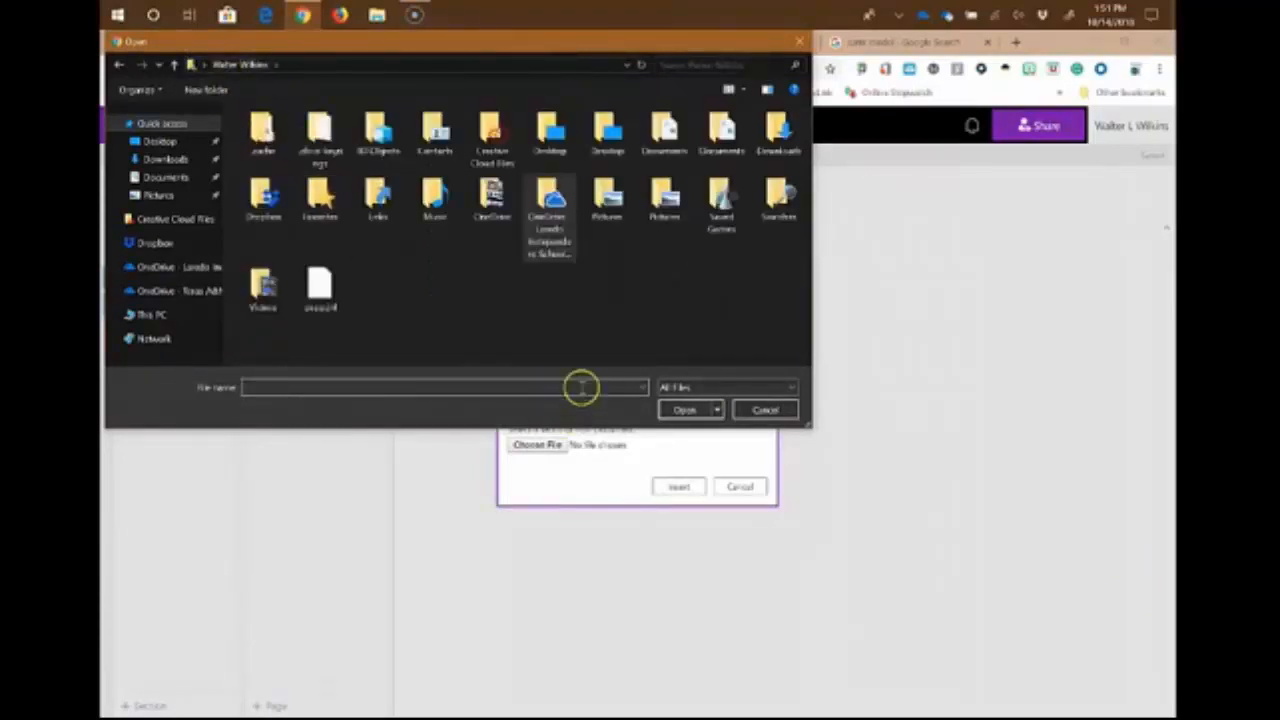
{"action": "left_click", "coordinate": [548, 256]}
{"action": "double_click", "coordinate": [548, 256]}
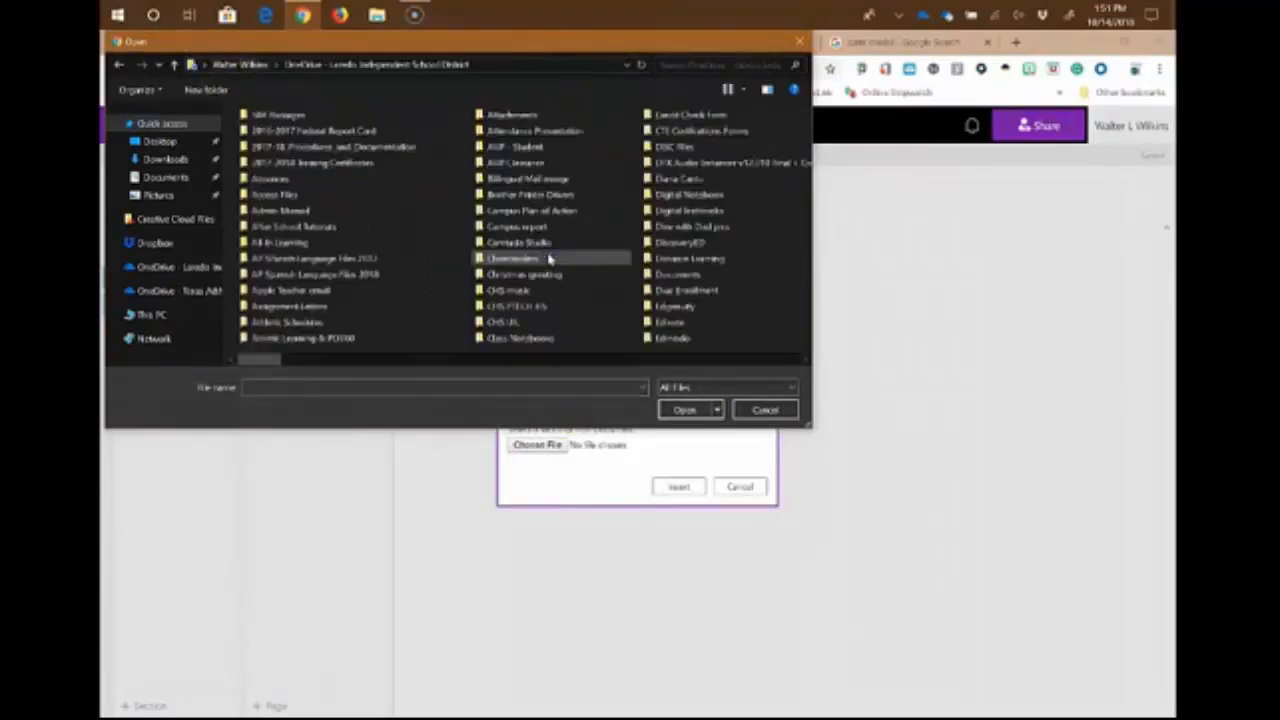
{"action": "scroll", "coordinate": [737, 363], "scroll_direction": "right", "scroll_amount": 2}
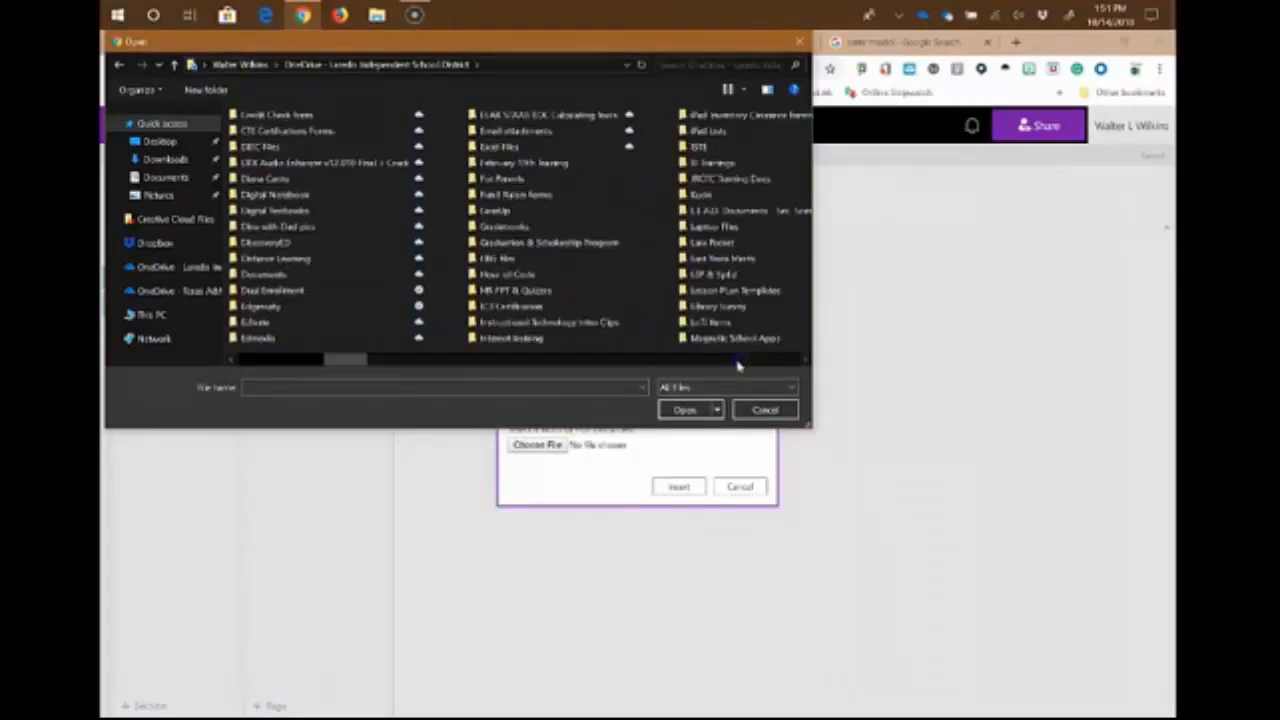
{"action": "scroll", "coordinate": [740, 366], "scroll_direction": "right", "scroll_amount": 2}
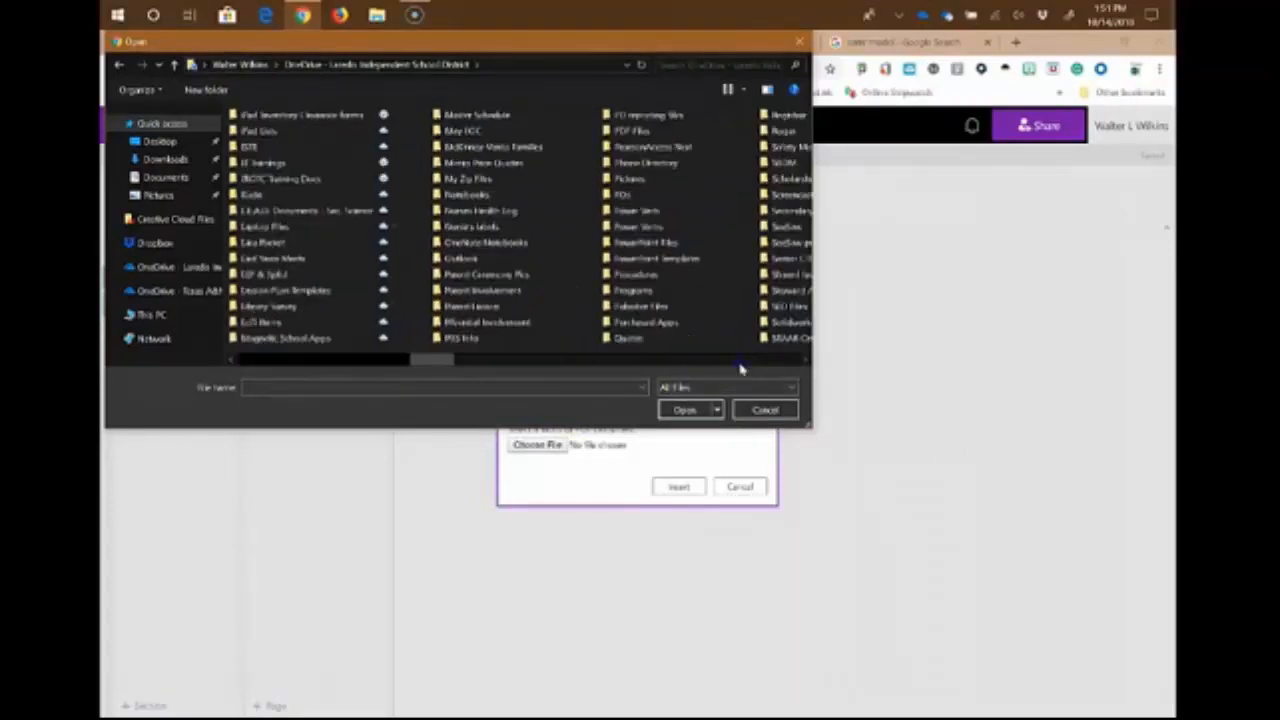
{"action": "left_click", "coordinate": [567, 316]}
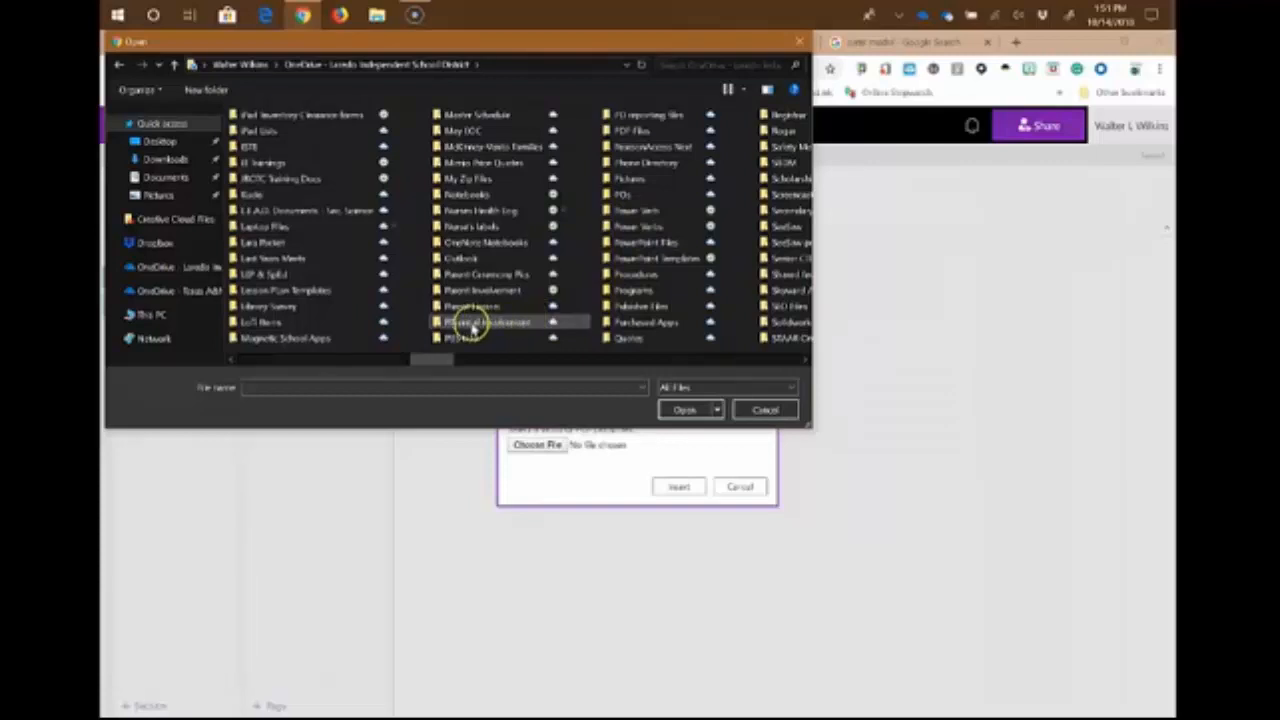
{"action": "double_click", "coordinate": [634, 134]}
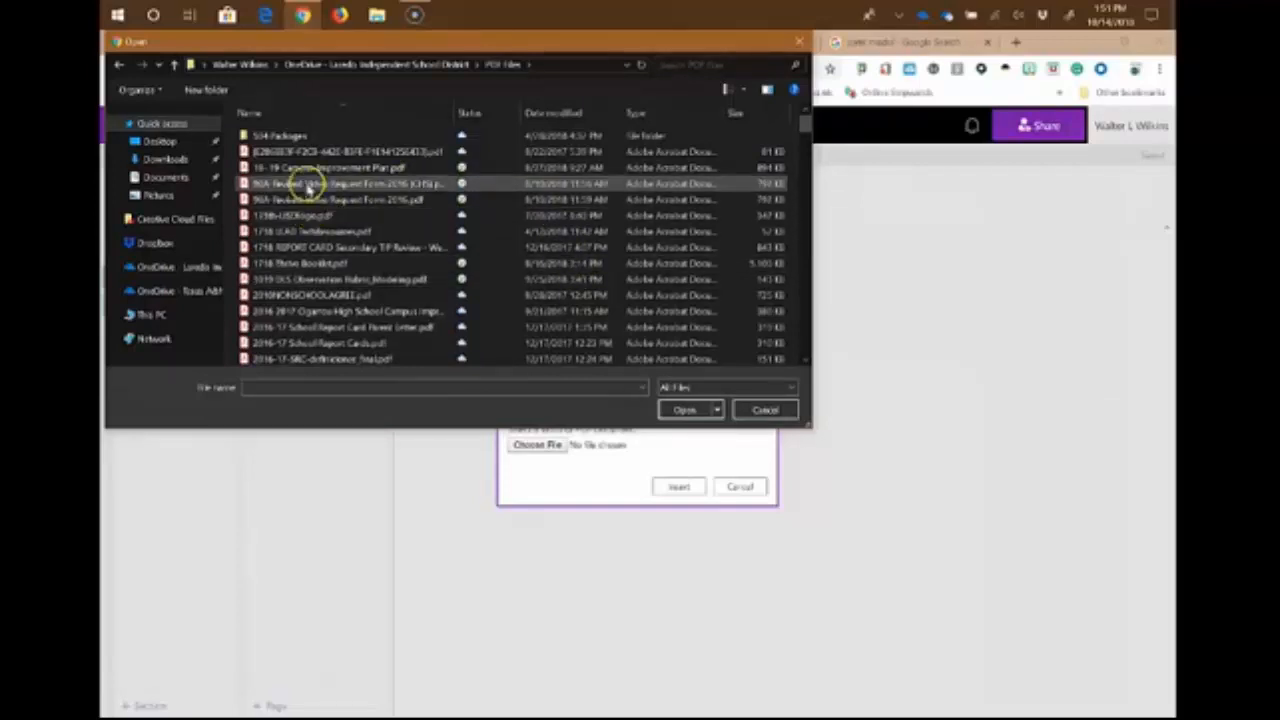
Insert 1718 LEAD TechResources.pdf as a file printout on the new page
{"action": "left_click", "coordinate": [303, 232]}
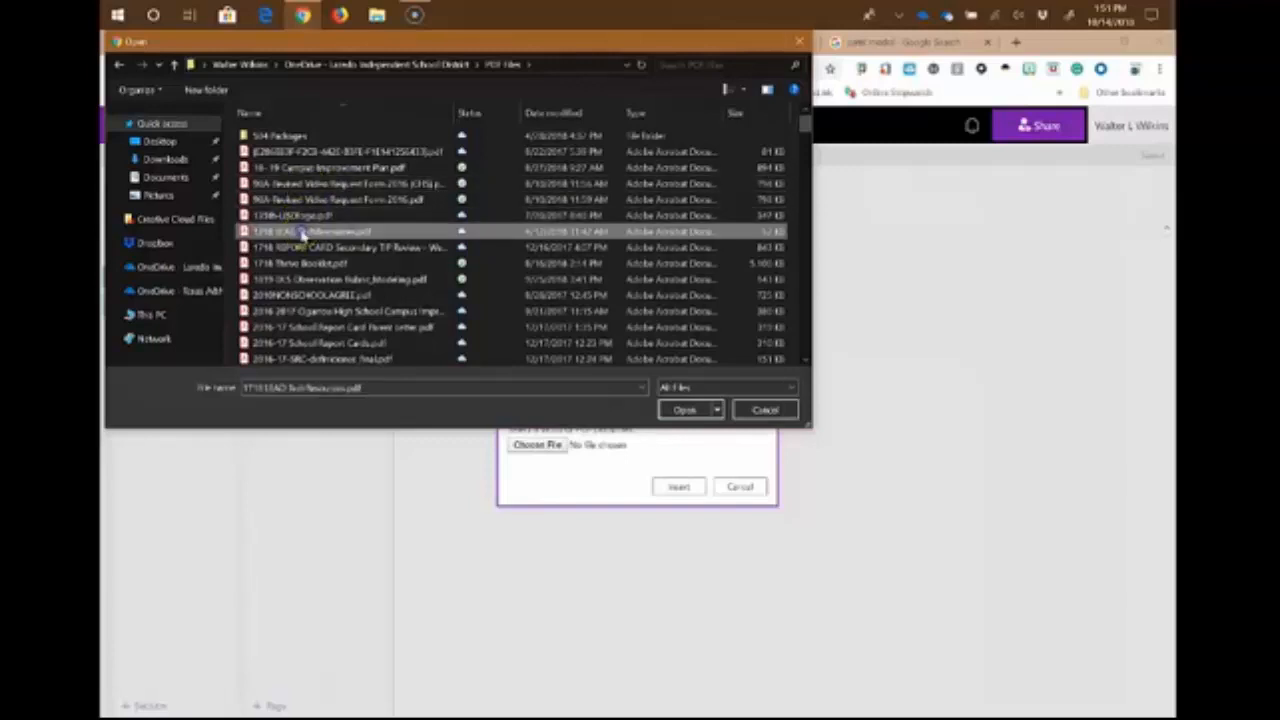
{"action": "left_click", "coordinate": [693, 412]}
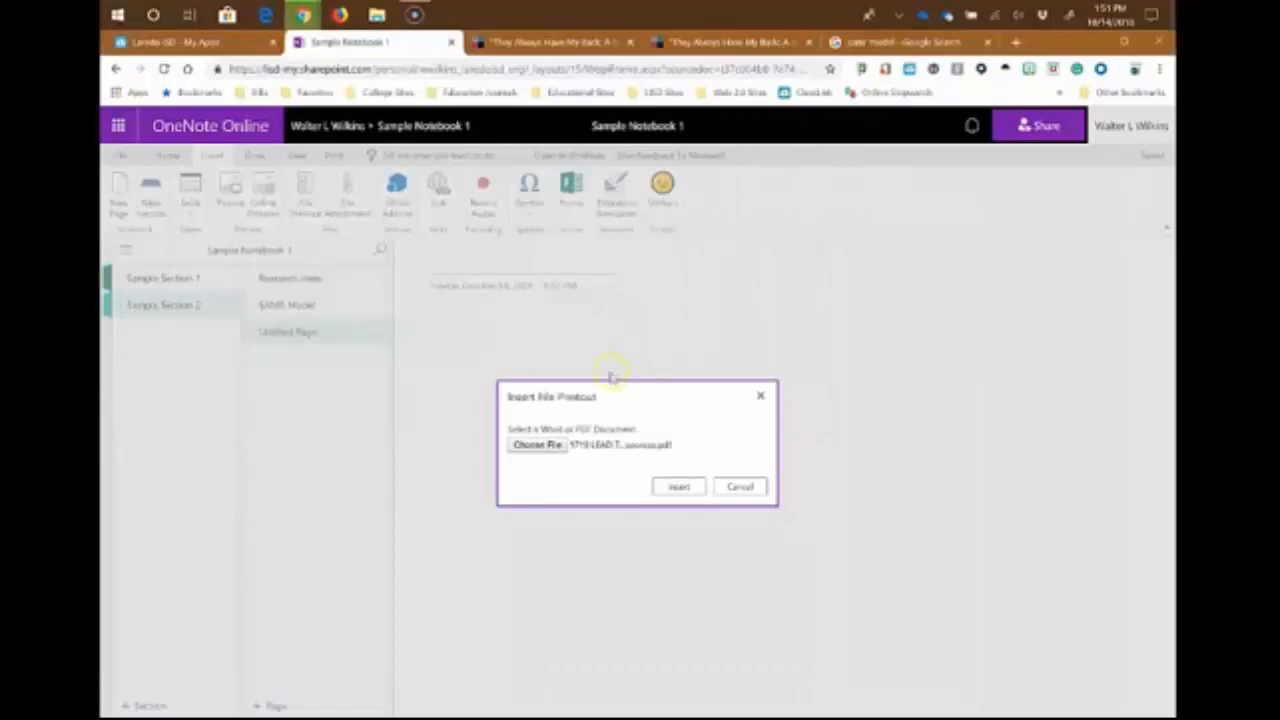
{"action": "left_click", "coordinate": [678, 487]}
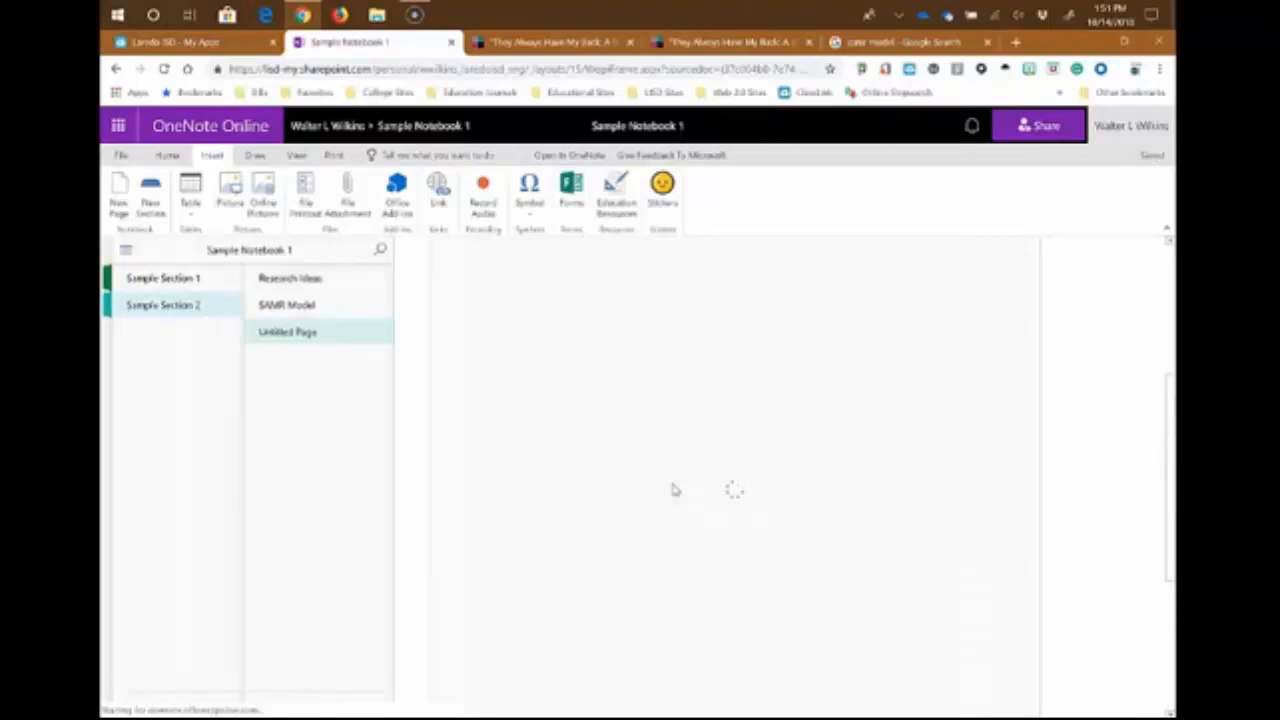
{"action": "scroll", "coordinate": [677, 491], "scroll_direction": "up", "scroll_amount": 3}
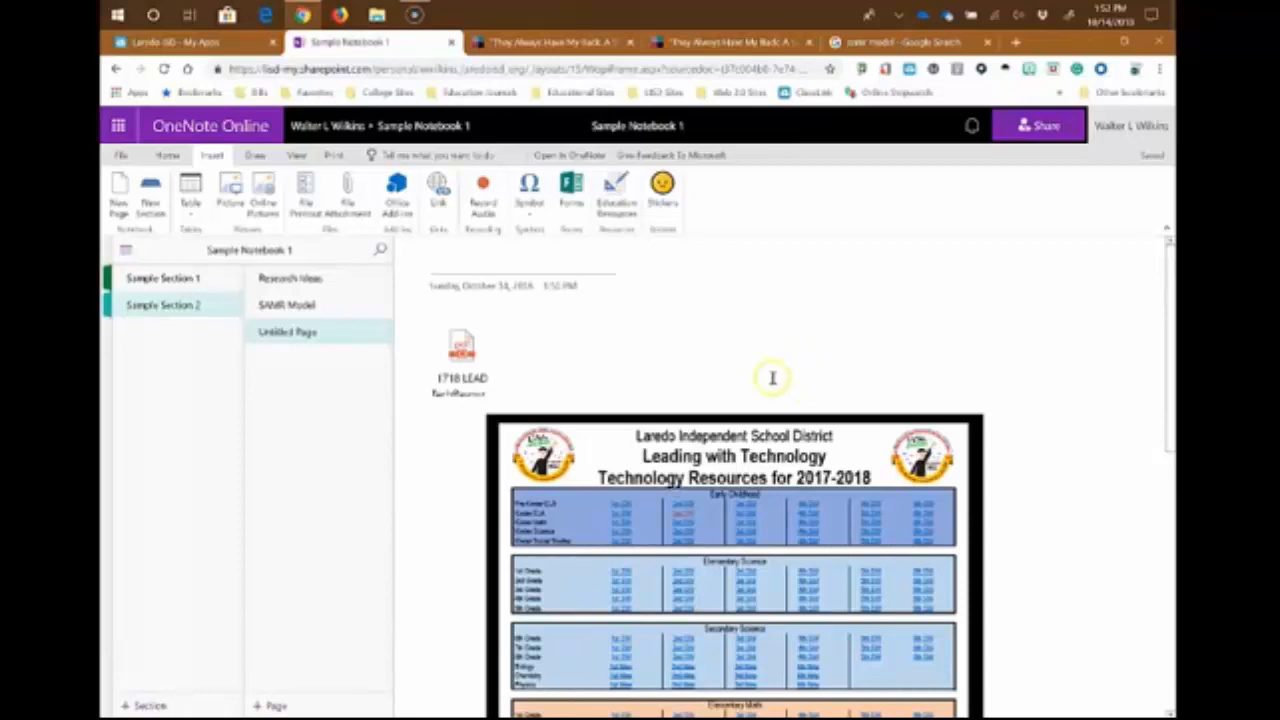
Title the page with the PDF printout "LEAD technology Resources"
{"action": "left_click", "coordinate": [503, 268]}
{"action": "type", "text": "L"}
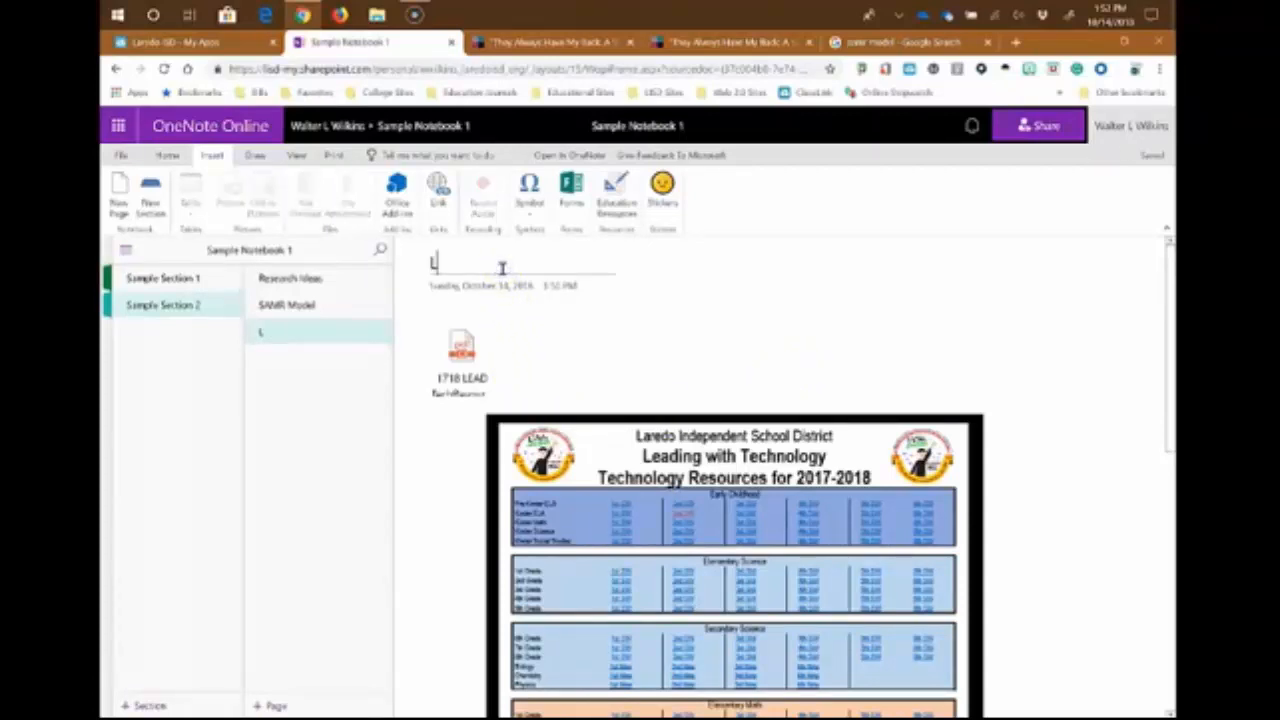
{"action": "type", "text": "EAD t"}
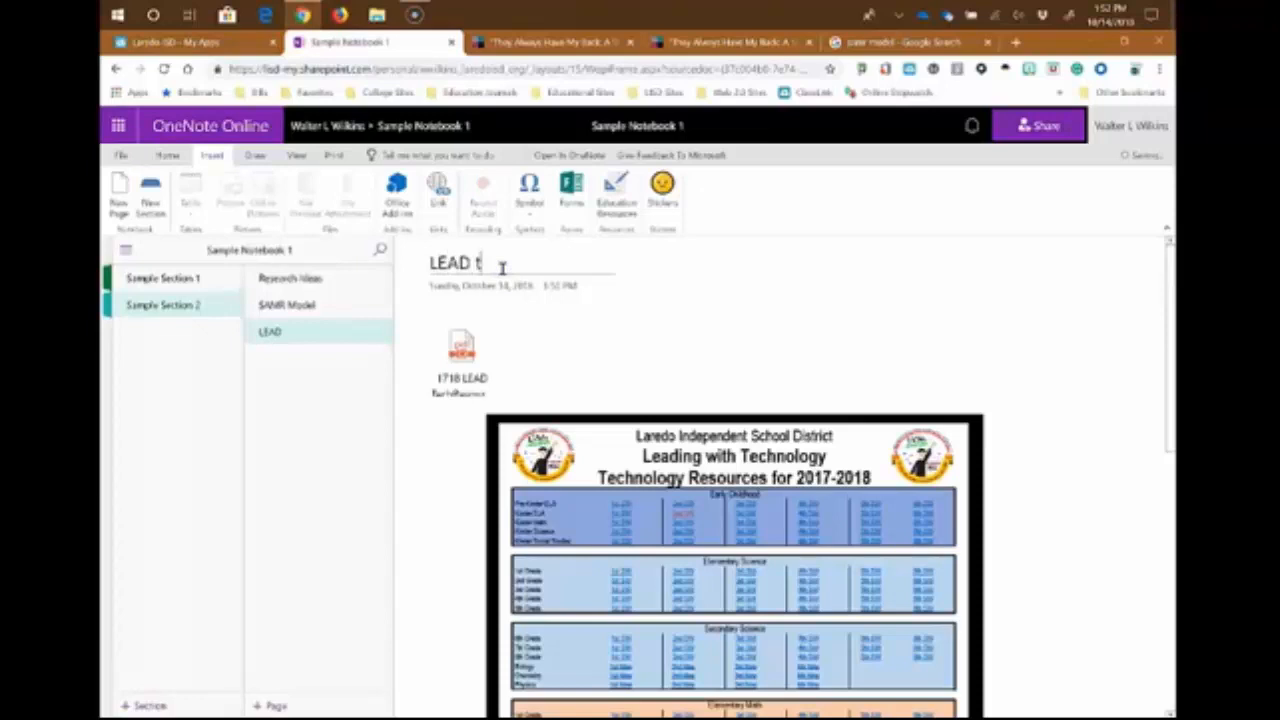
{"action": "type", "text": "echnology "}
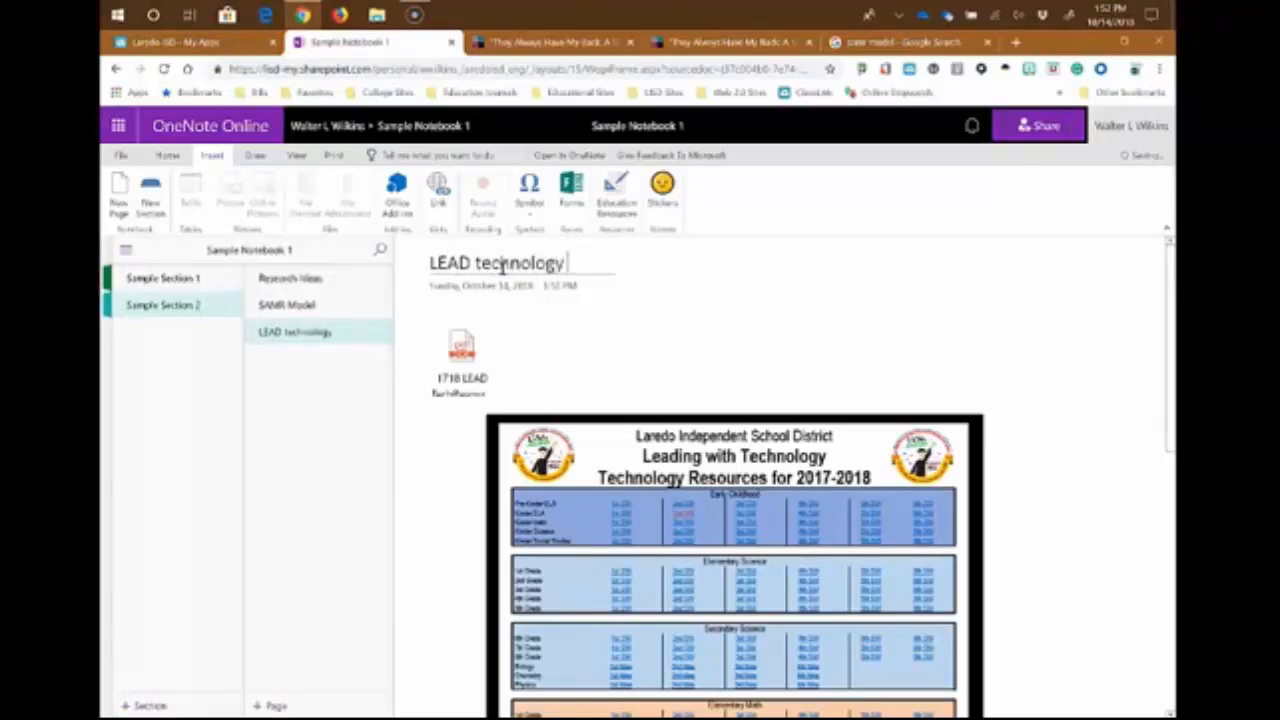
{"action": "type", "text": "Resources"}
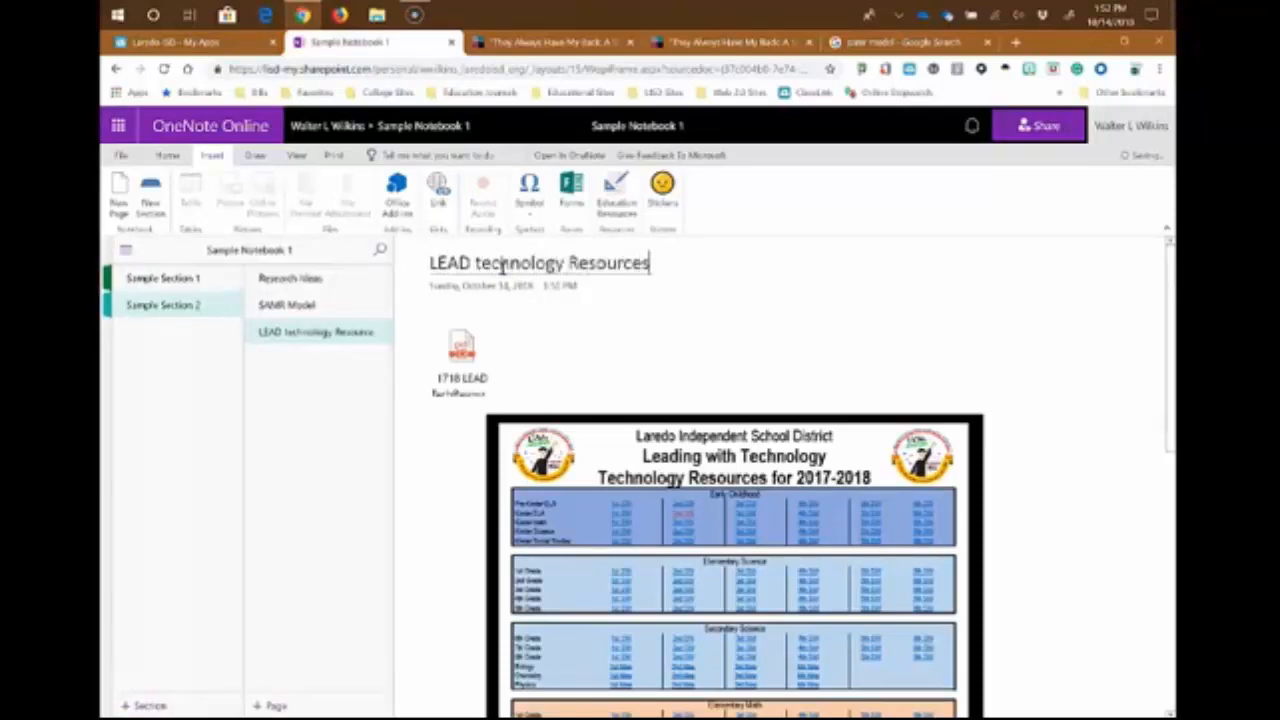
{"action": "key", "text": "ctrl+Left"}
{"action": "key", "text": "ctrl+Left"}
{"action": "key", "text": "ctrl+Left"}
{"action": "key", "text": "ctrl+Right"}
{"action": "key", "text": "Delete"}
{"action": "type", "text": "t"}
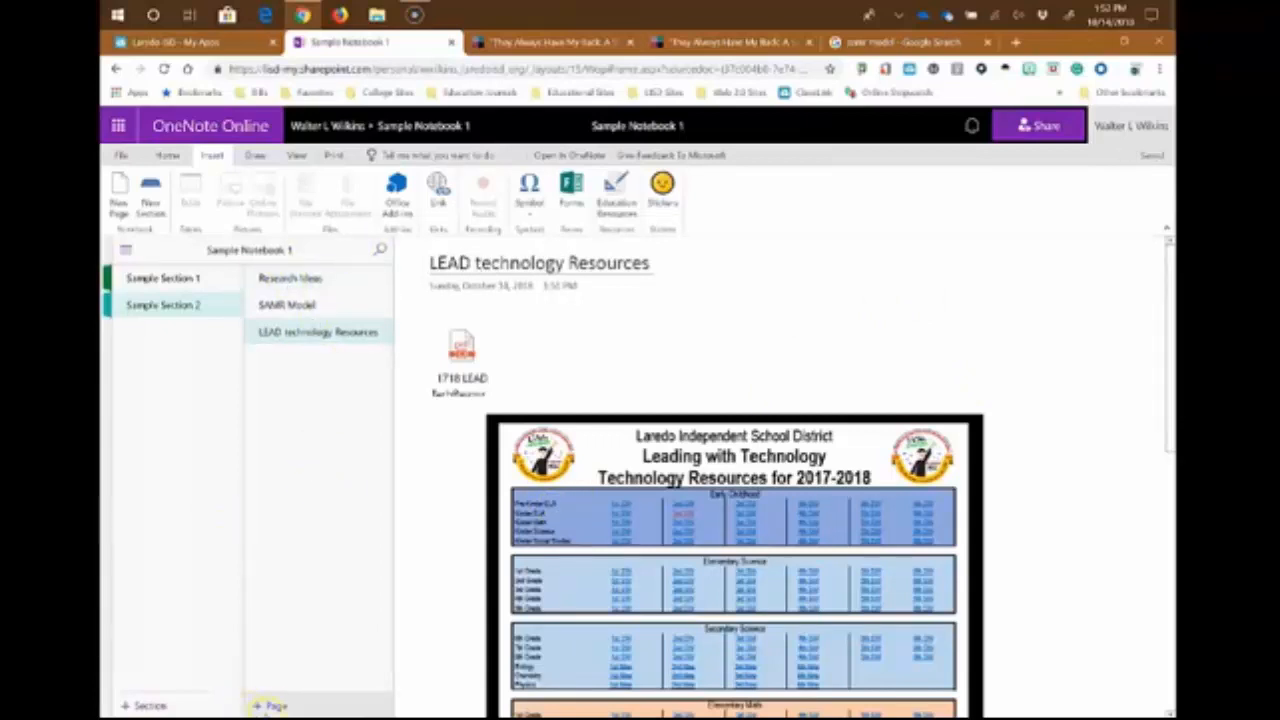
Add another page to Sample Section 2 and insert 135th-LISDlogo.pdf from the PDF Files folder as a file attachment
{"action": "left_click", "coordinate": [270, 706]}
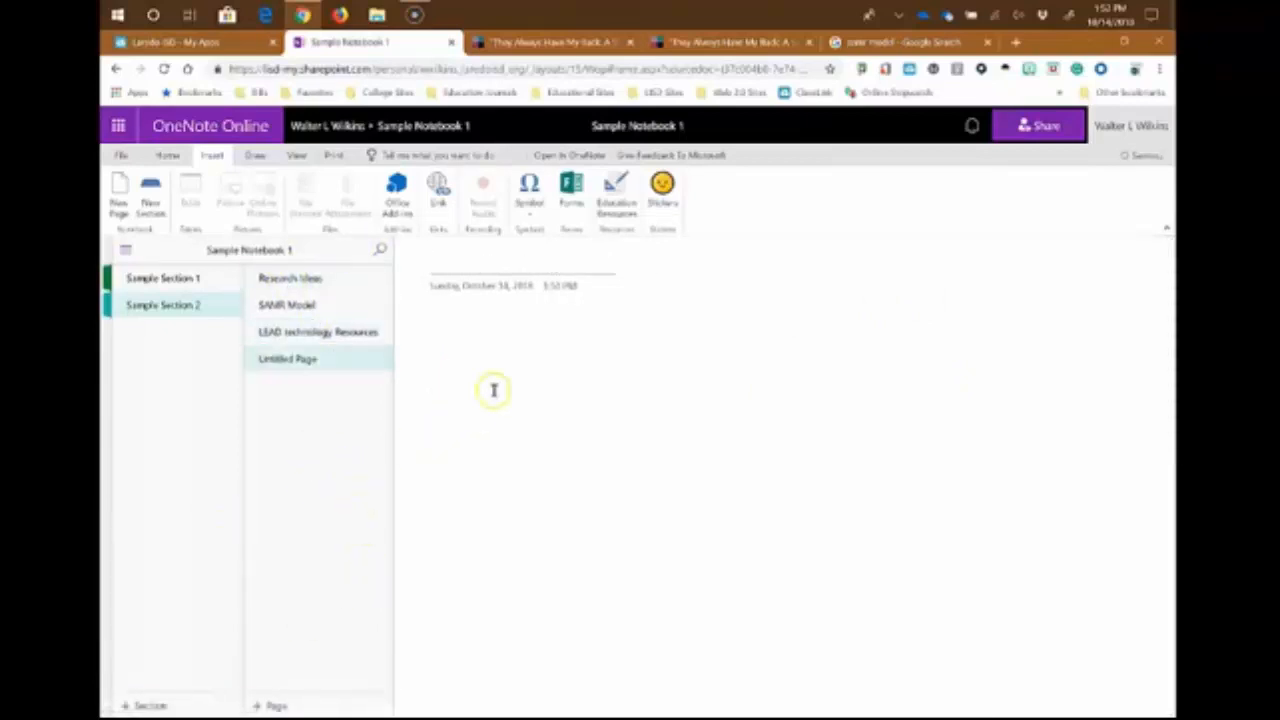
{"action": "left_click", "coordinate": [493, 382]}
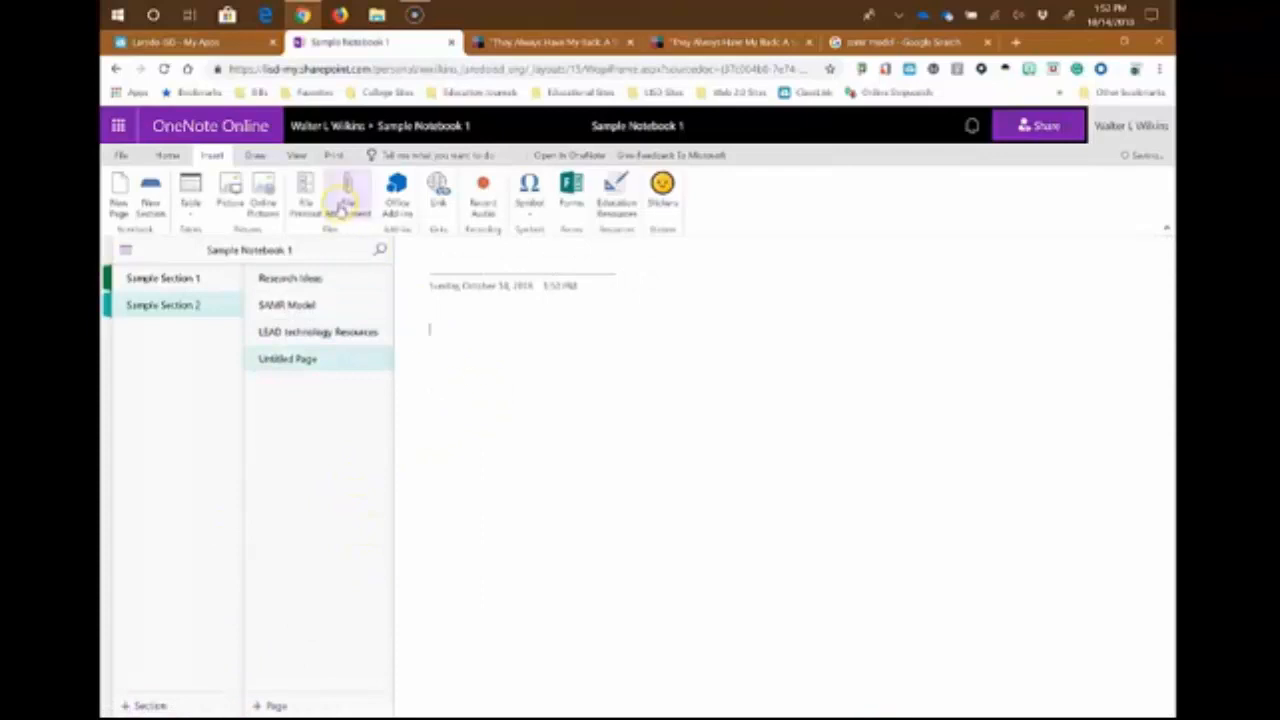
{"action": "left_click", "coordinate": [341, 205]}
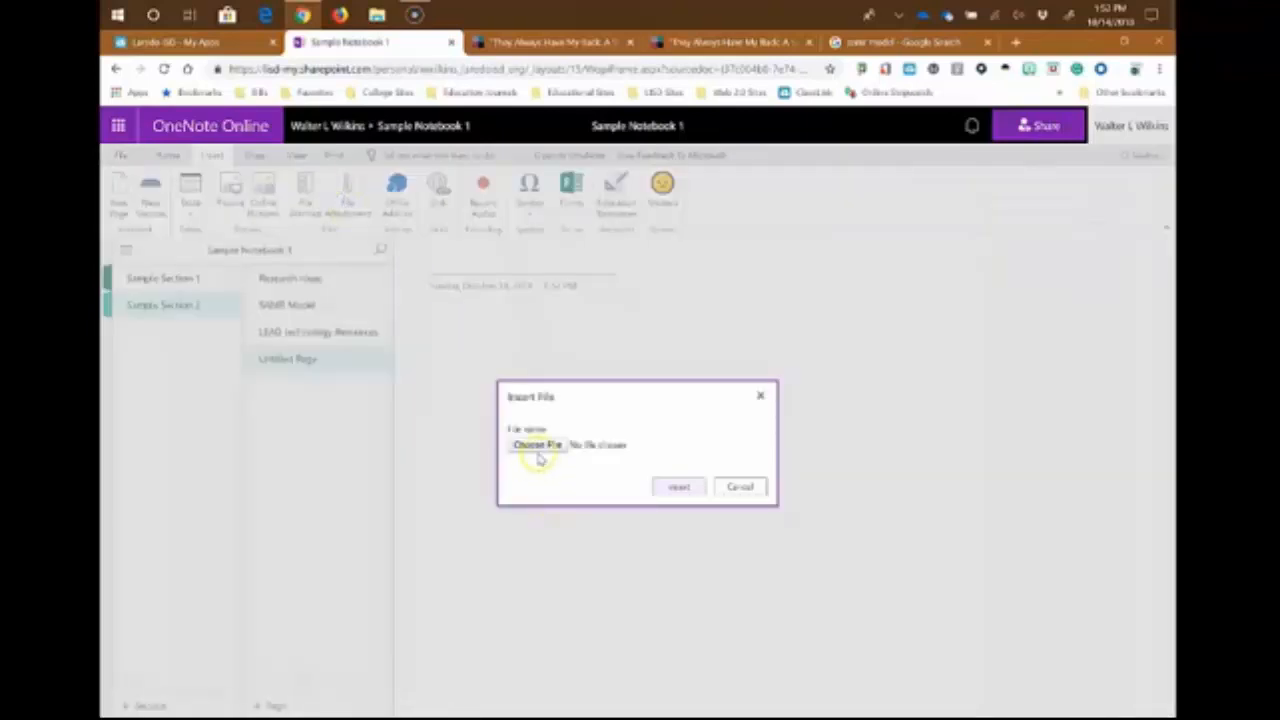
{"action": "left_click", "coordinate": [536, 447]}
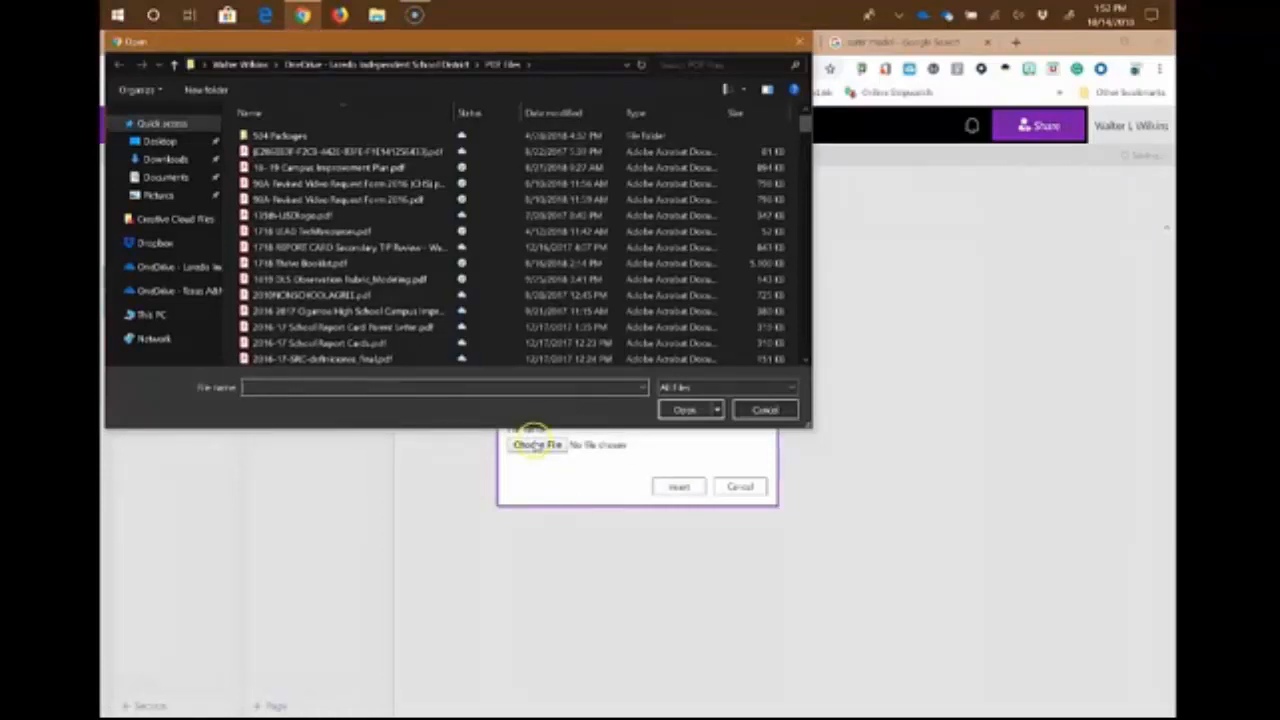
{"action": "left_click", "coordinate": [338, 215]}
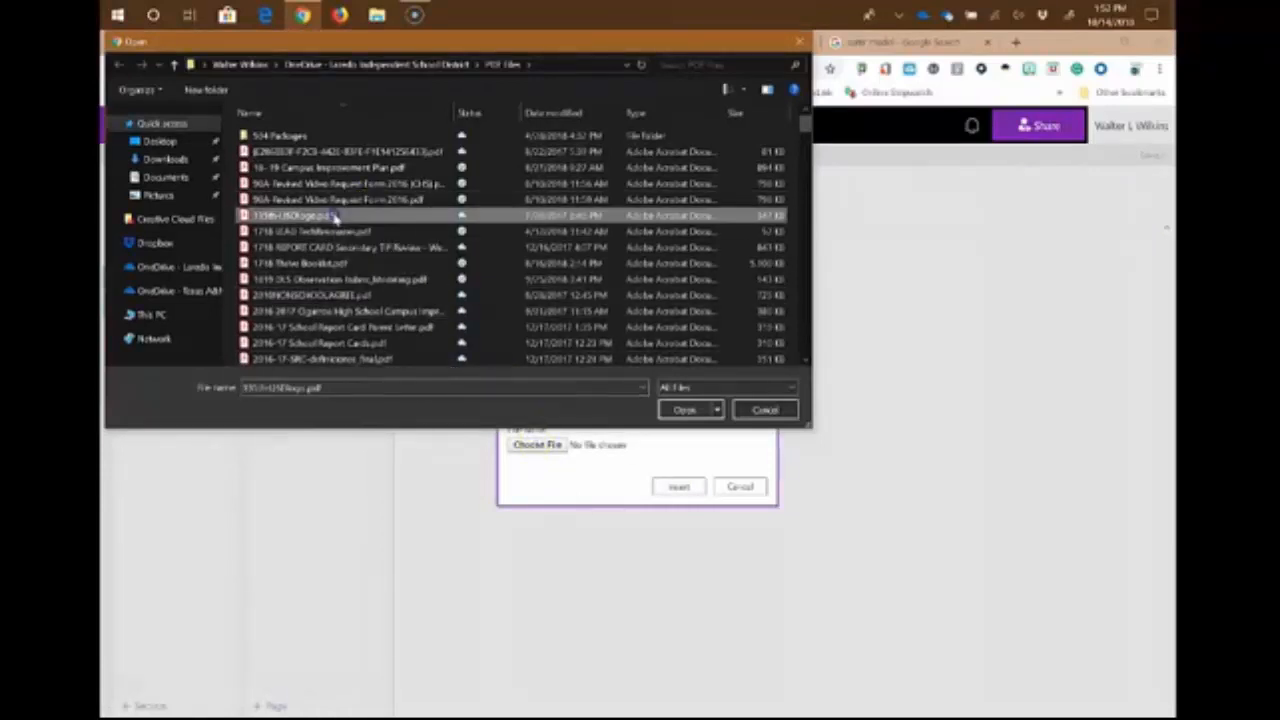
{"action": "left_click", "coordinate": [663, 407]}
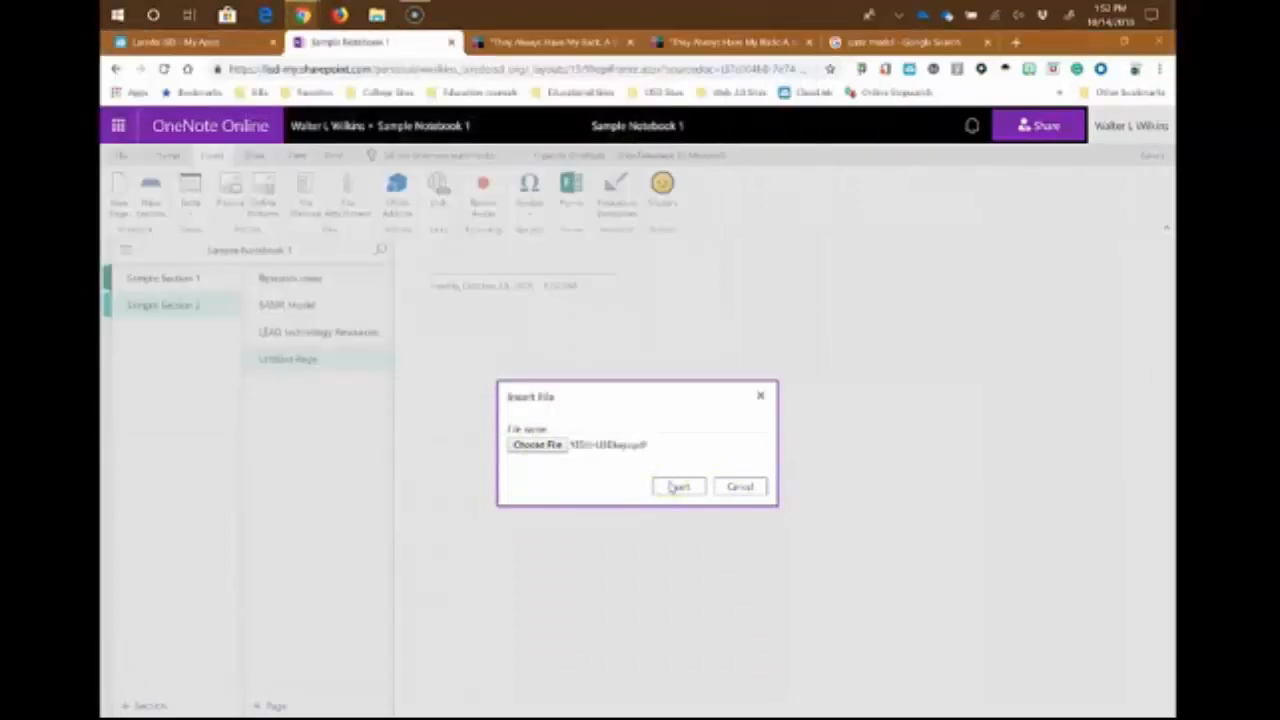
{"action": "left_click", "coordinate": [678, 486]}
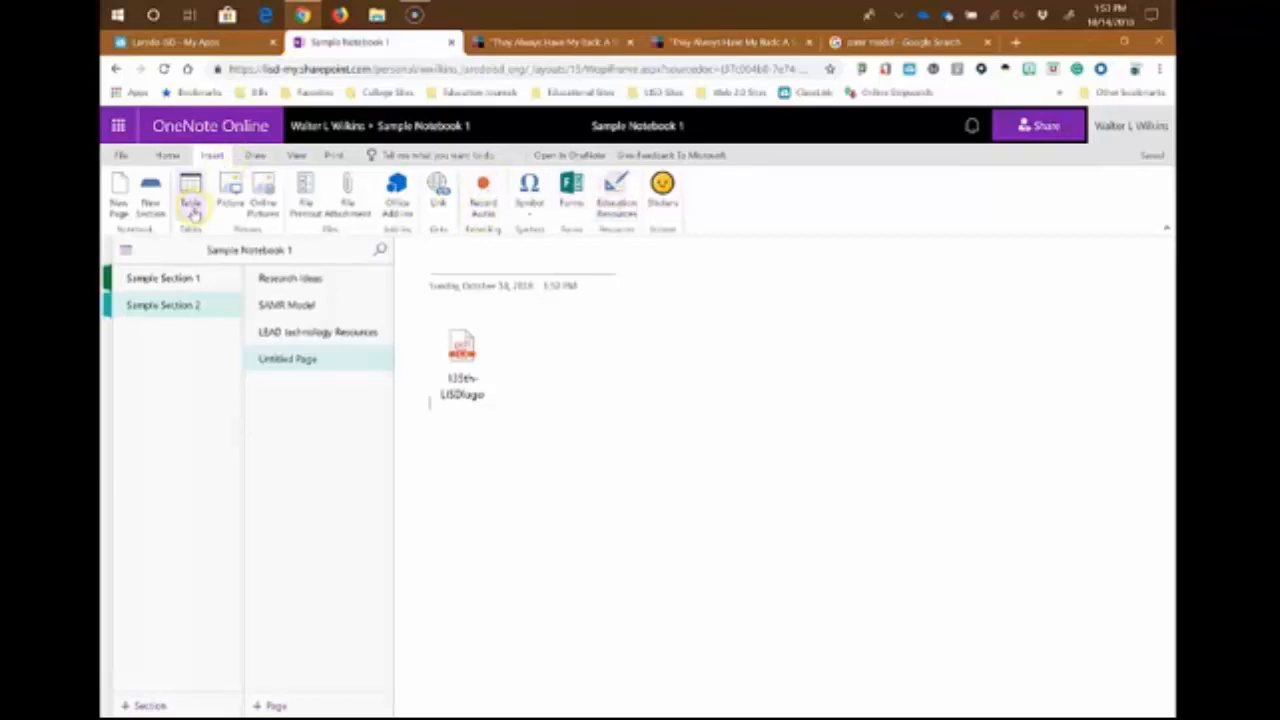
Insert a table of three columns and four rows below the attached logo PDF
{"action": "left_click", "coordinate": [431, 443]}
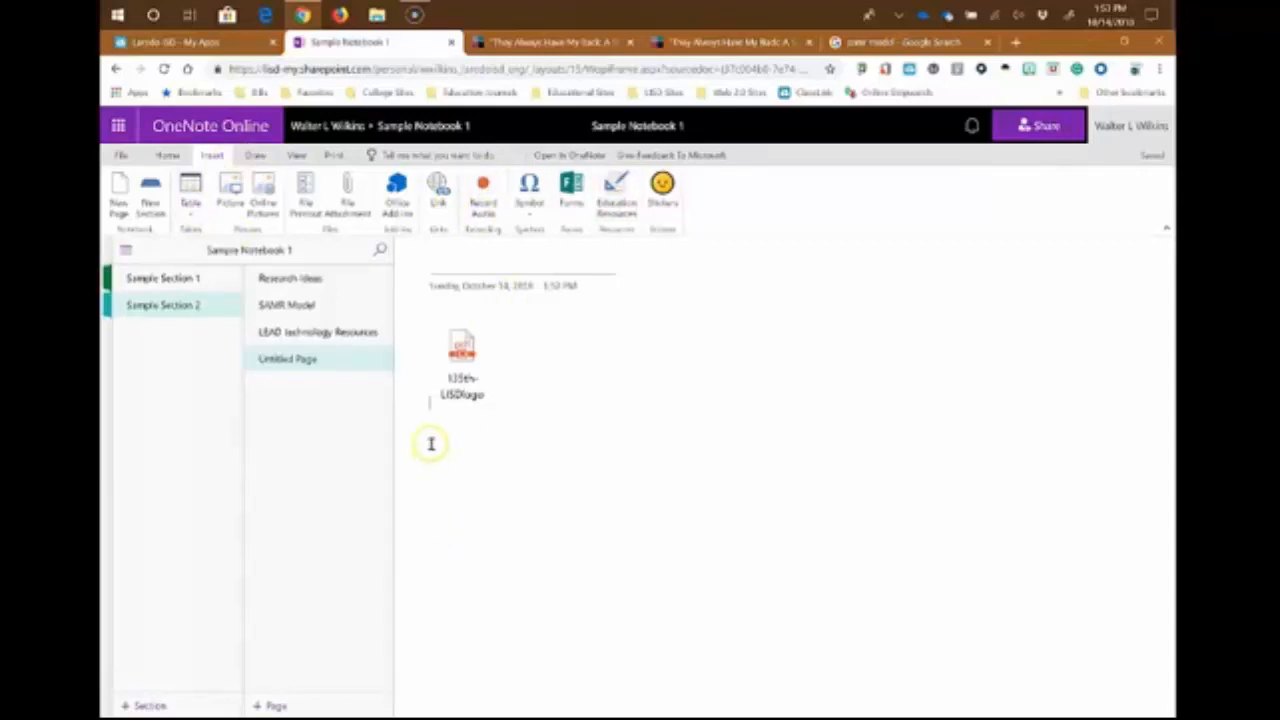
{"action": "left_click", "coordinate": [190, 192]}
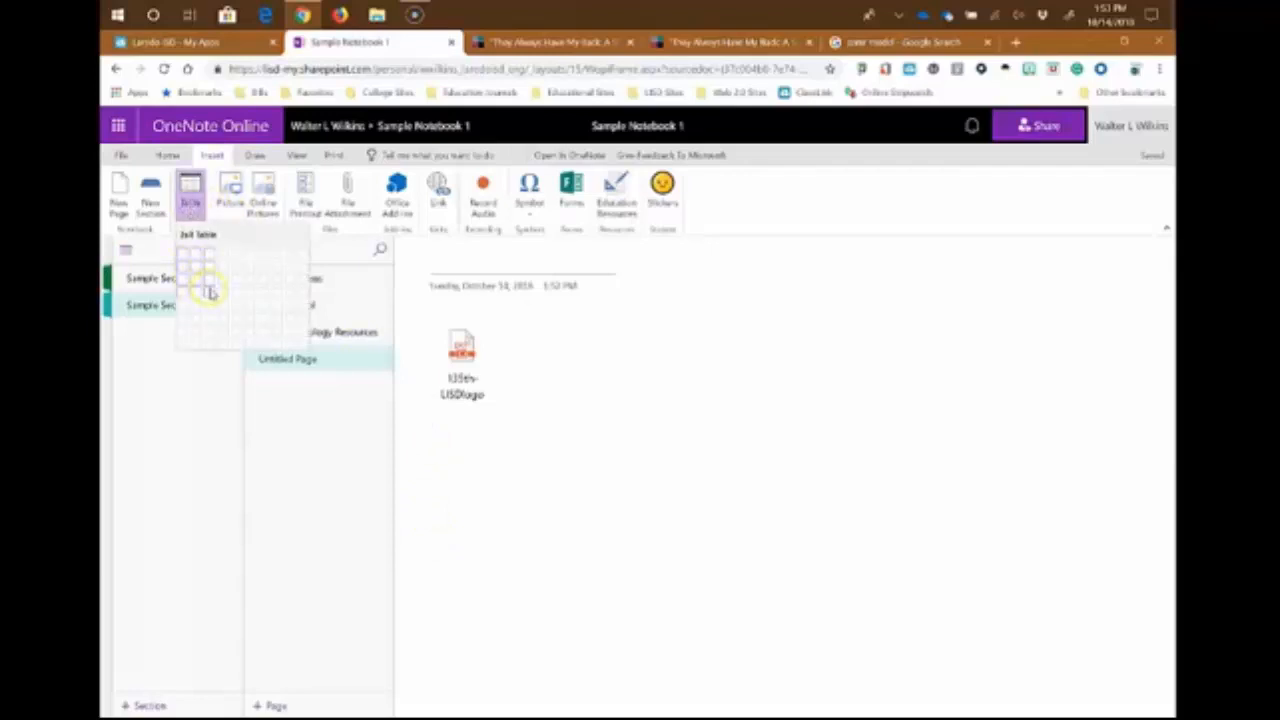
{"action": "left_click", "coordinate": [209, 291]}
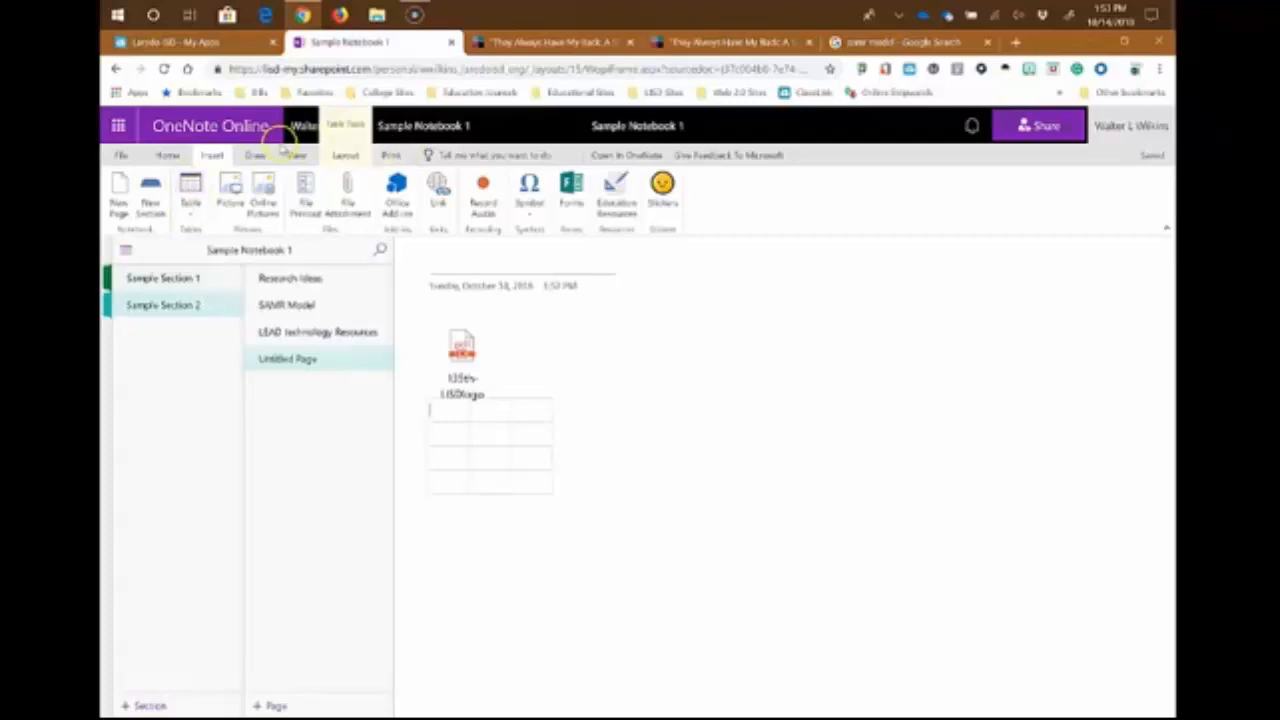
Open the OneNote notebooks overview from the Office 365 apps and view My Notebooks, Shared with Me and Class Notebooks
{"action": "left_click", "coordinate": [117, 126]}
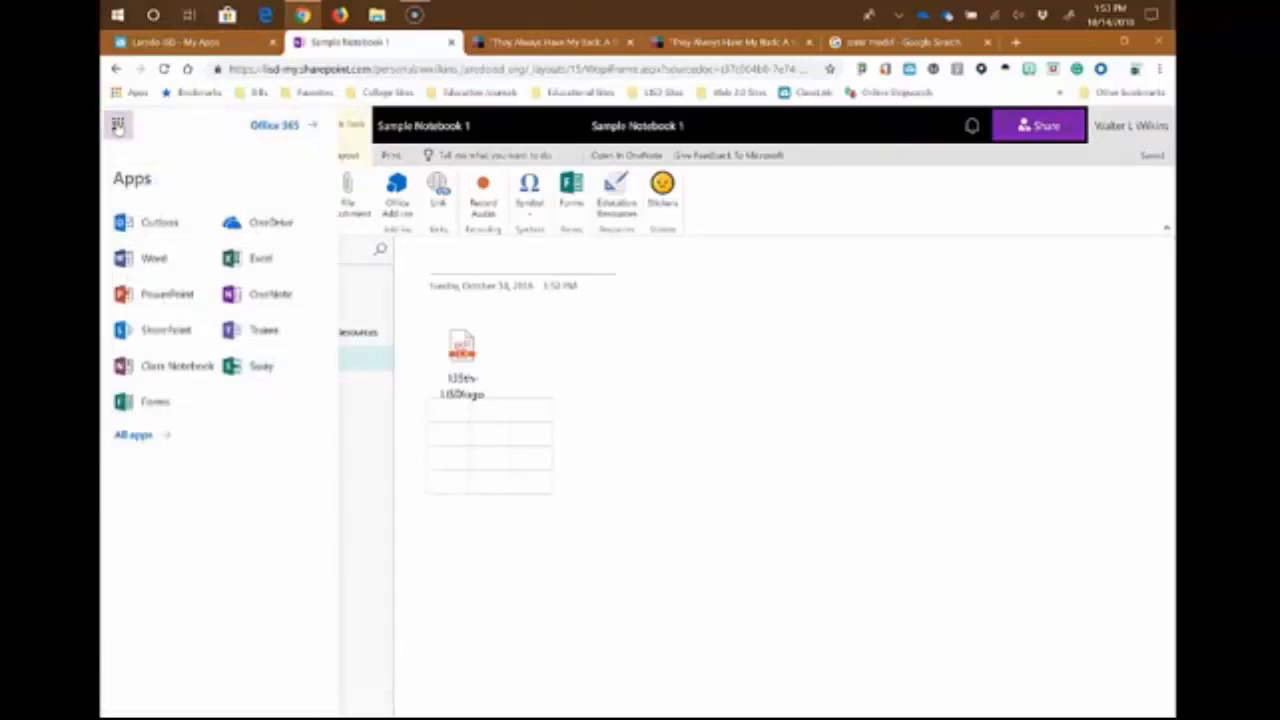
{"action": "left_click", "coordinate": [252, 296]}
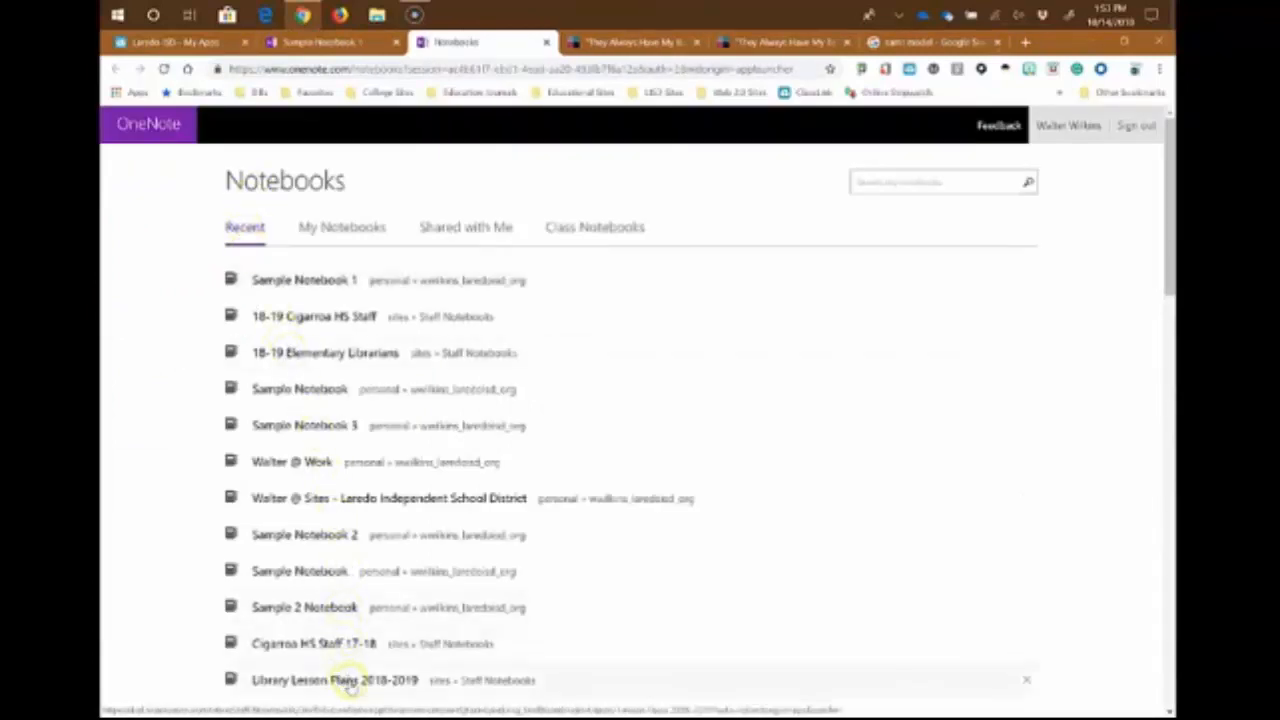
{"action": "left_click", "coordinate": [328, 232]}
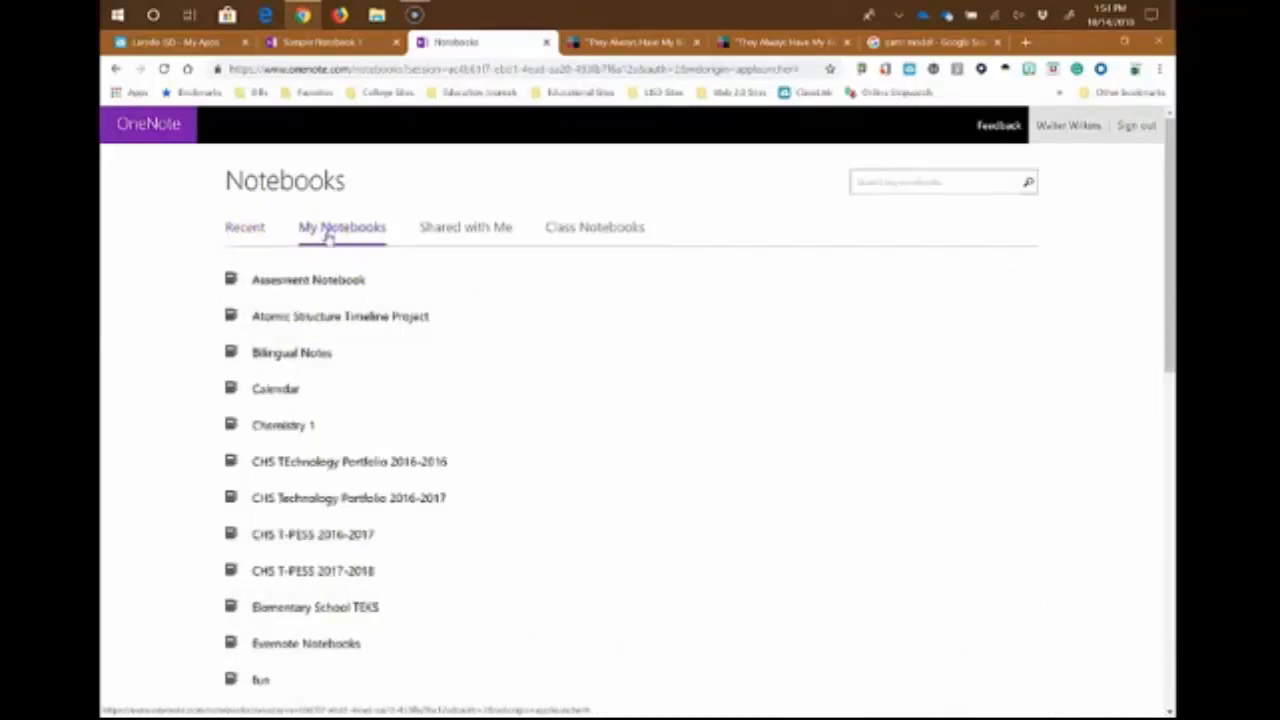
{"action": "left_click", "coordinate": [466, 232]}
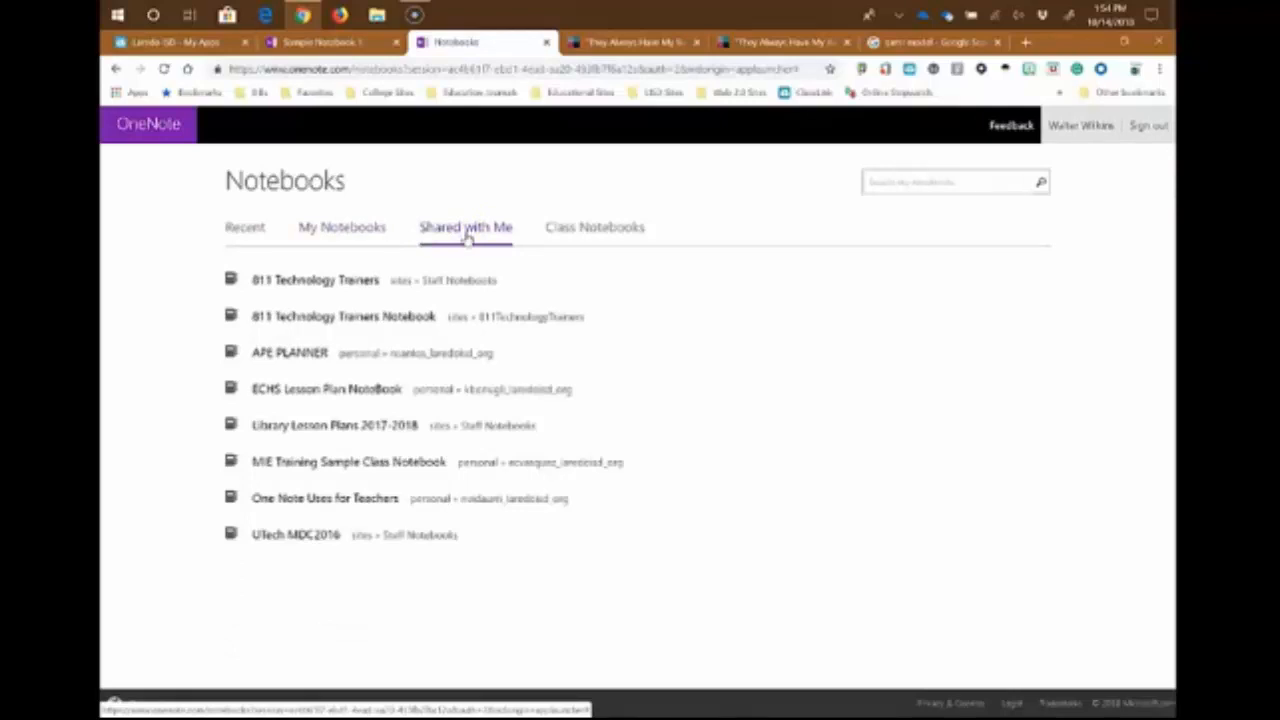
{"action": "left_click", "coordinate": [621, 228]}
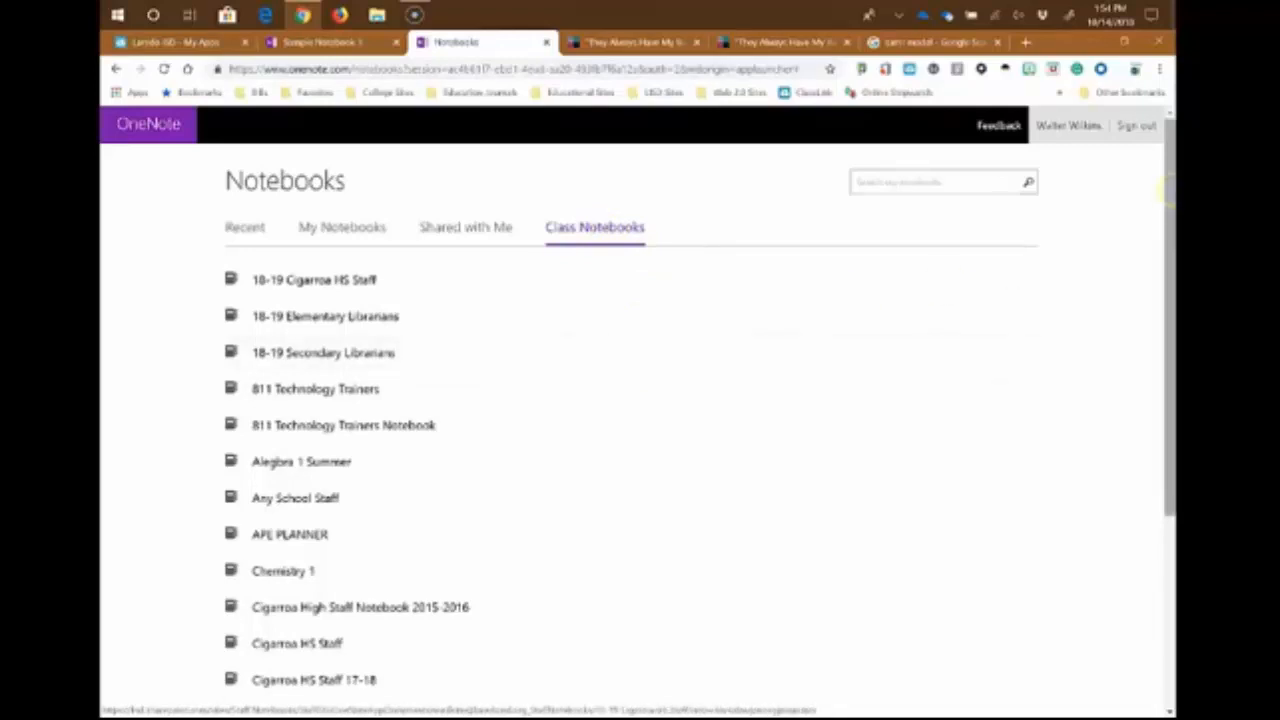
{"action": "left_click", "coordinate": [457, 524]}
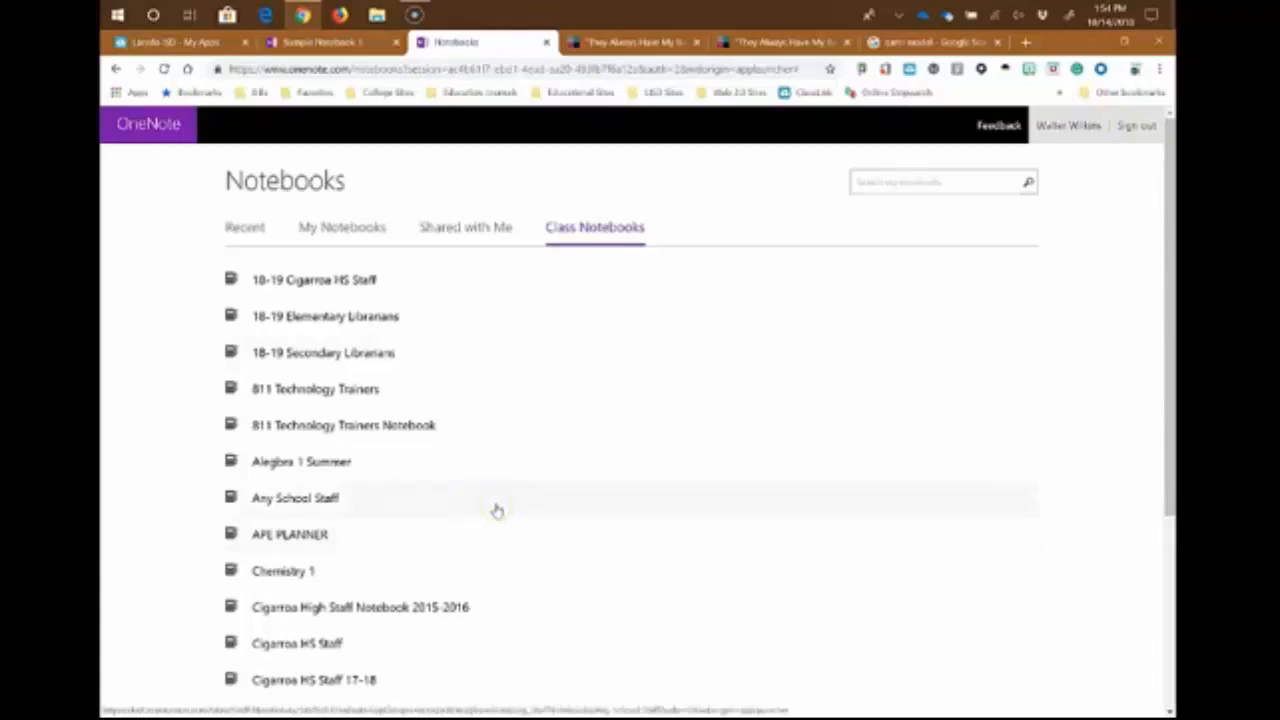
{"action": "left_click", "coordinate": [495, 498]}
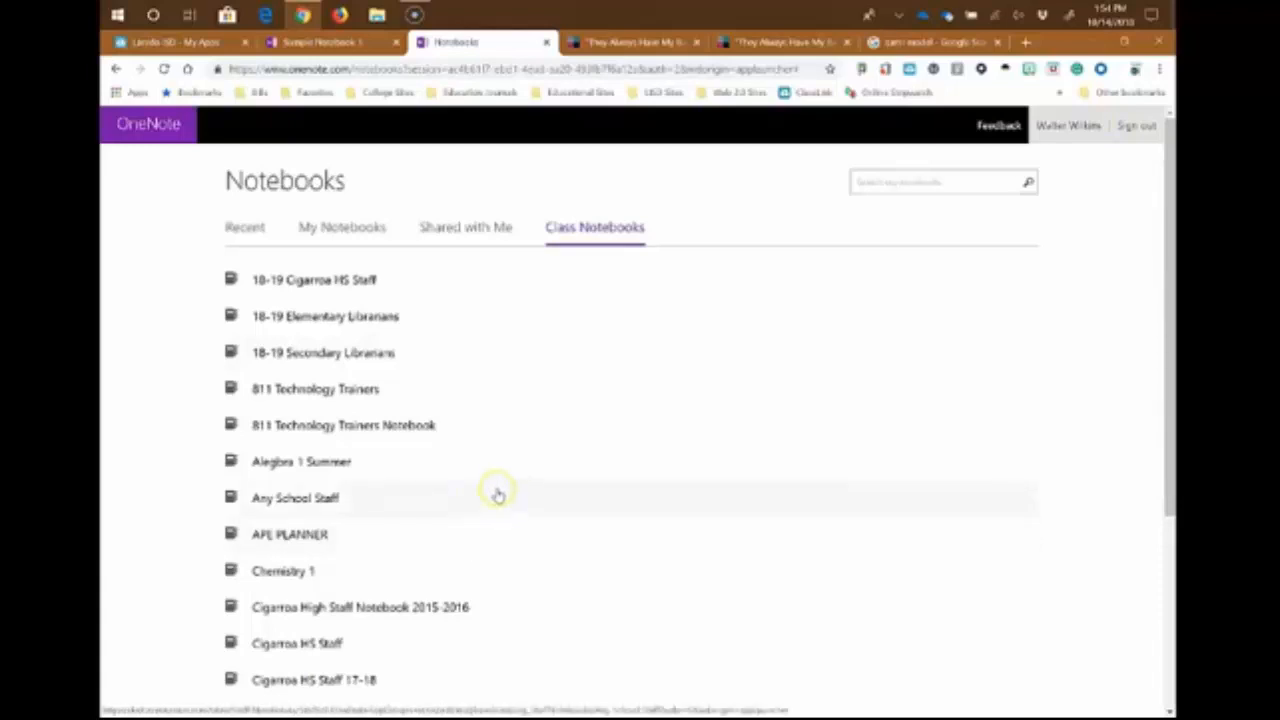